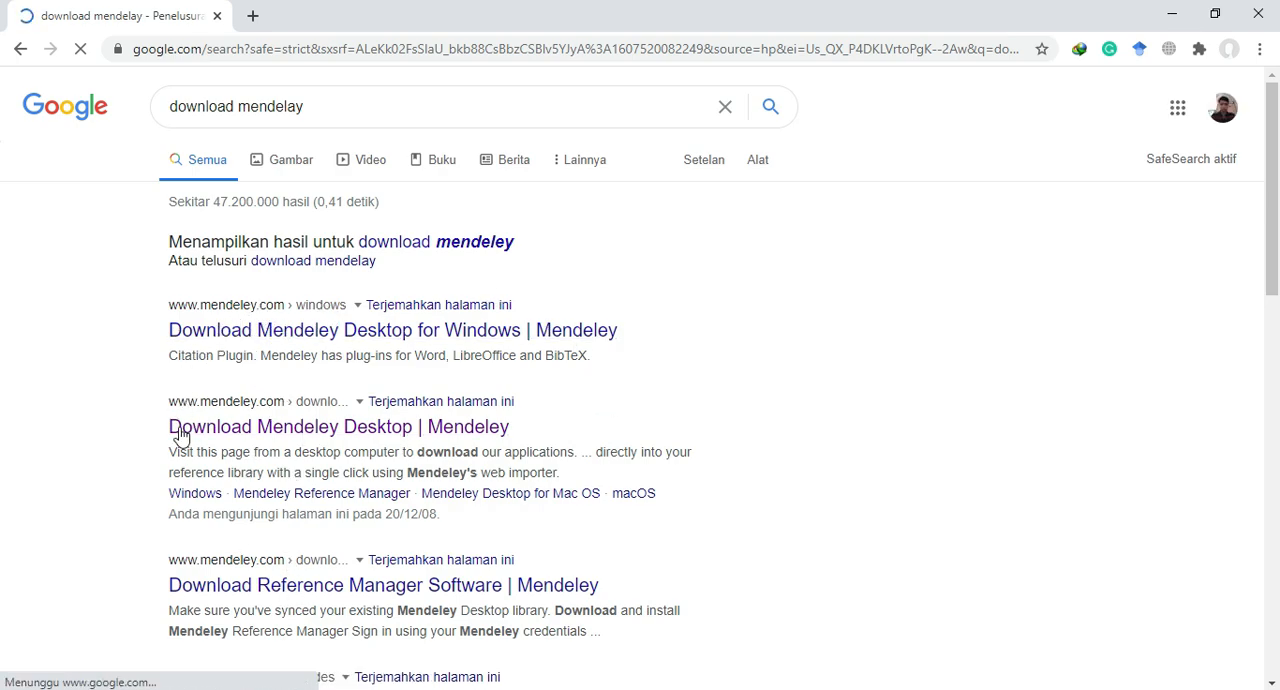
# Download the Mendeley Desktop for Windows installer Mendeley-Desktop-1.19.4-win32.exe from the Mendeley site and open the downloaded file.
pyautogui.click(276, 437)
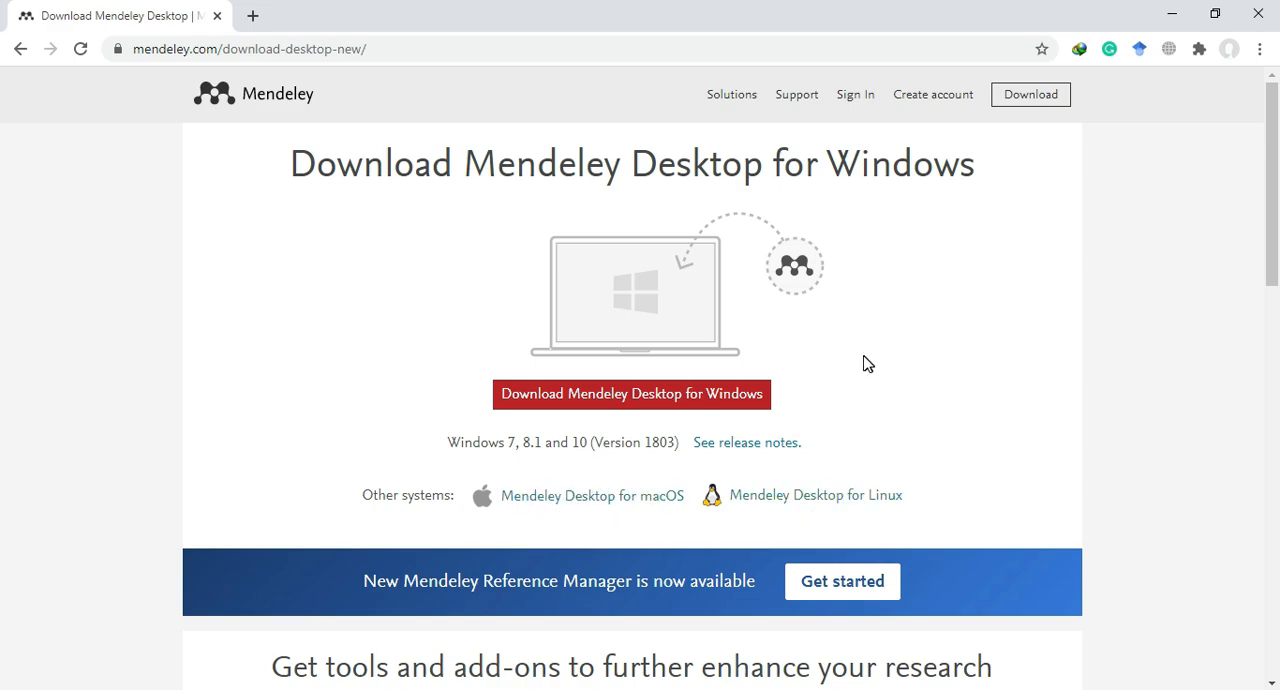
pyautogui.click(623, 402)
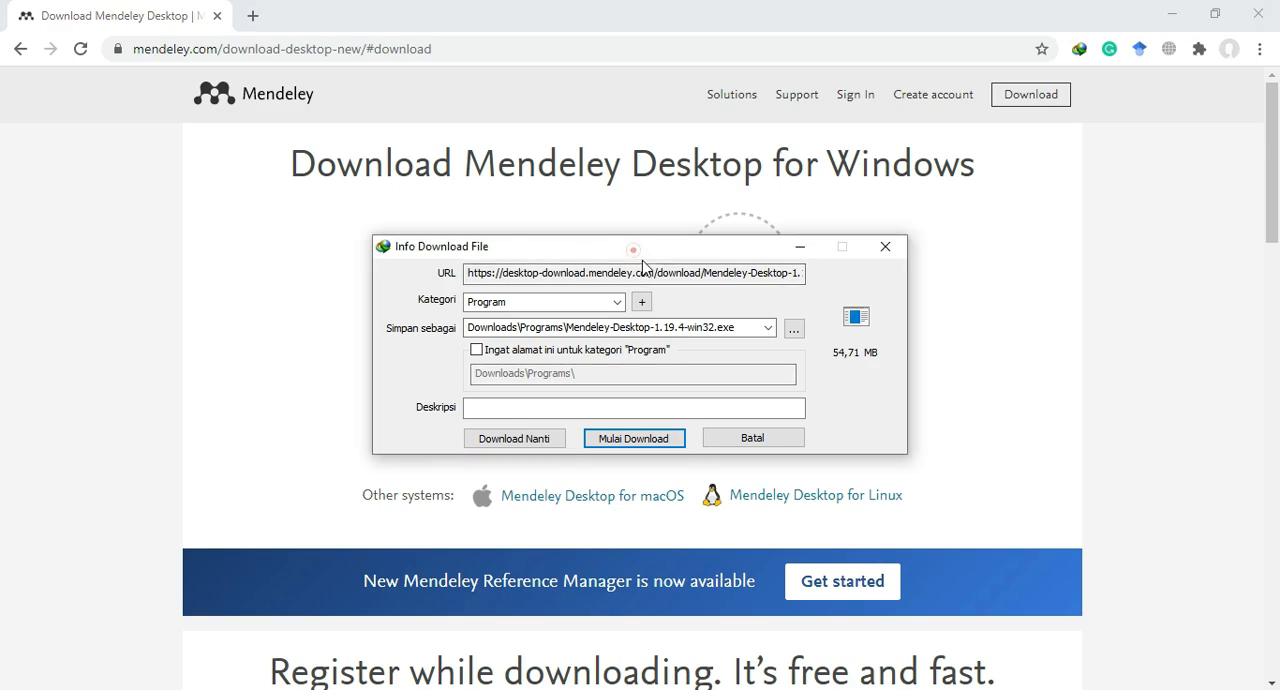
pyautogui.moveTo(638, 285); pyautogui.dragTo(634, 270)
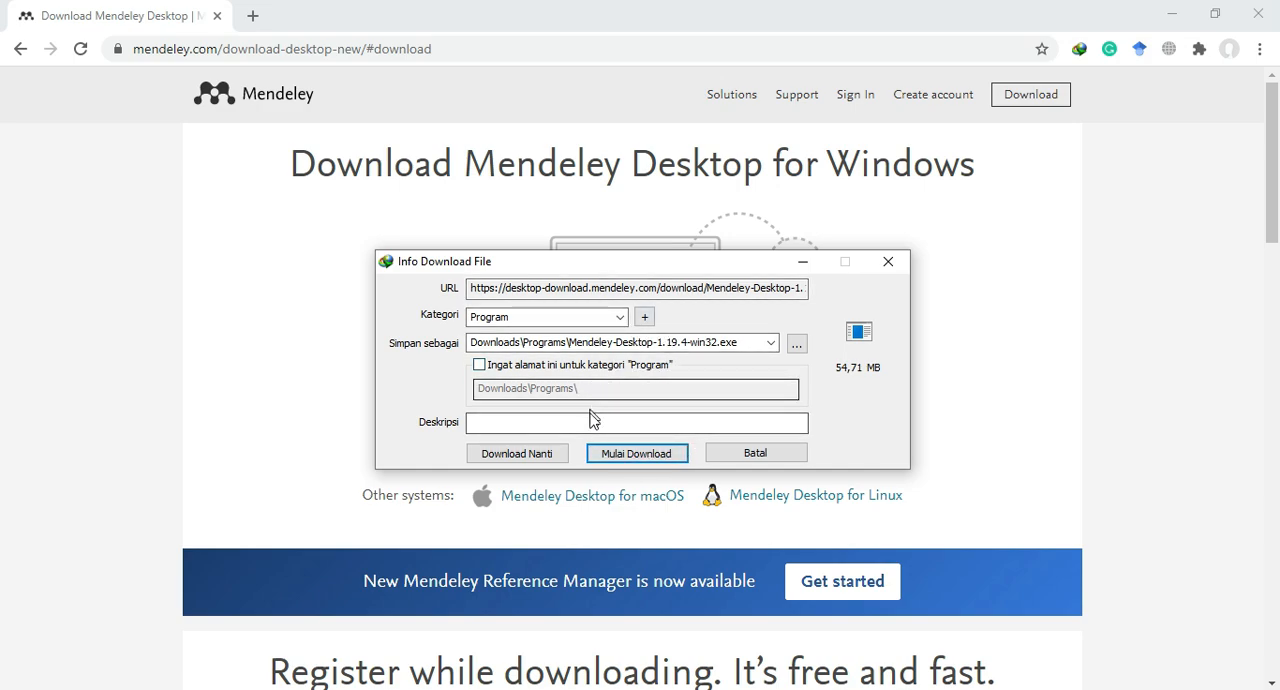
pyautogui.click(632, 455)
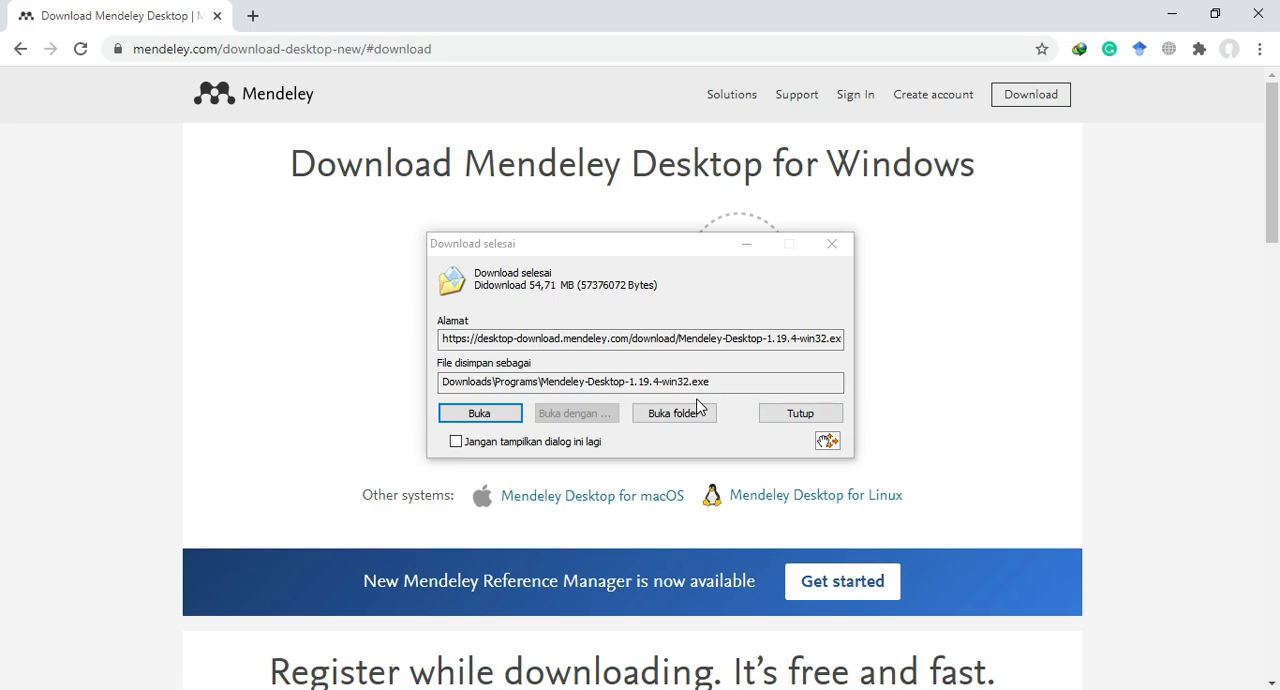
pyautogui.click(502, 419)
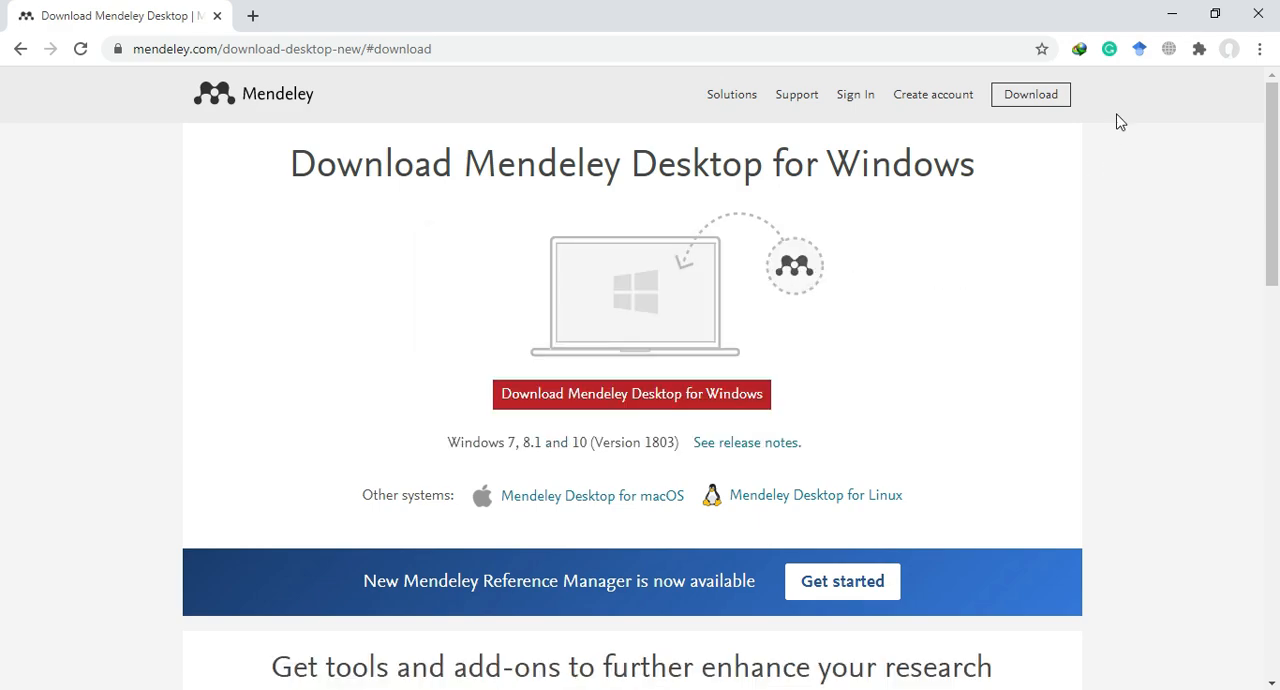
# Go through Mendeley Desktop Setup from the desktop shortcut, accepting the licence and default destination folder, and quit at the Start Menu folder page.
pyautogui.click(1174, 13)
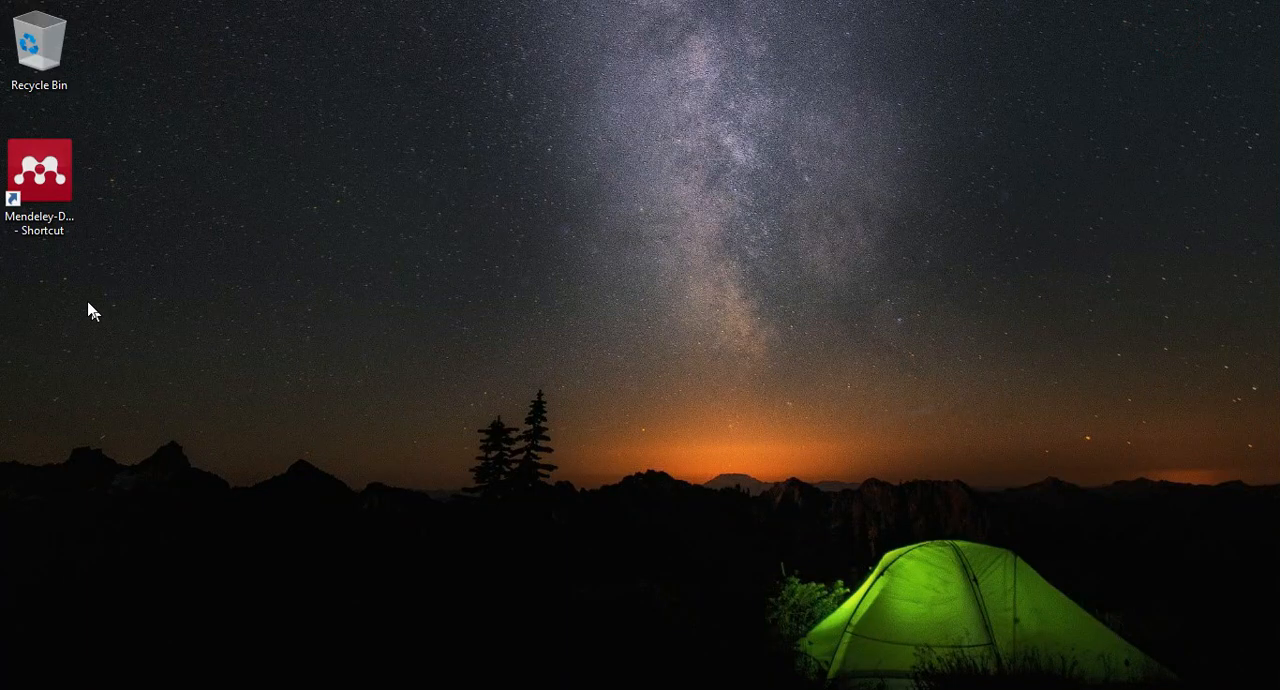
pyautogui.doubleClick(74, 200)
pyautogui.click(736, 508)
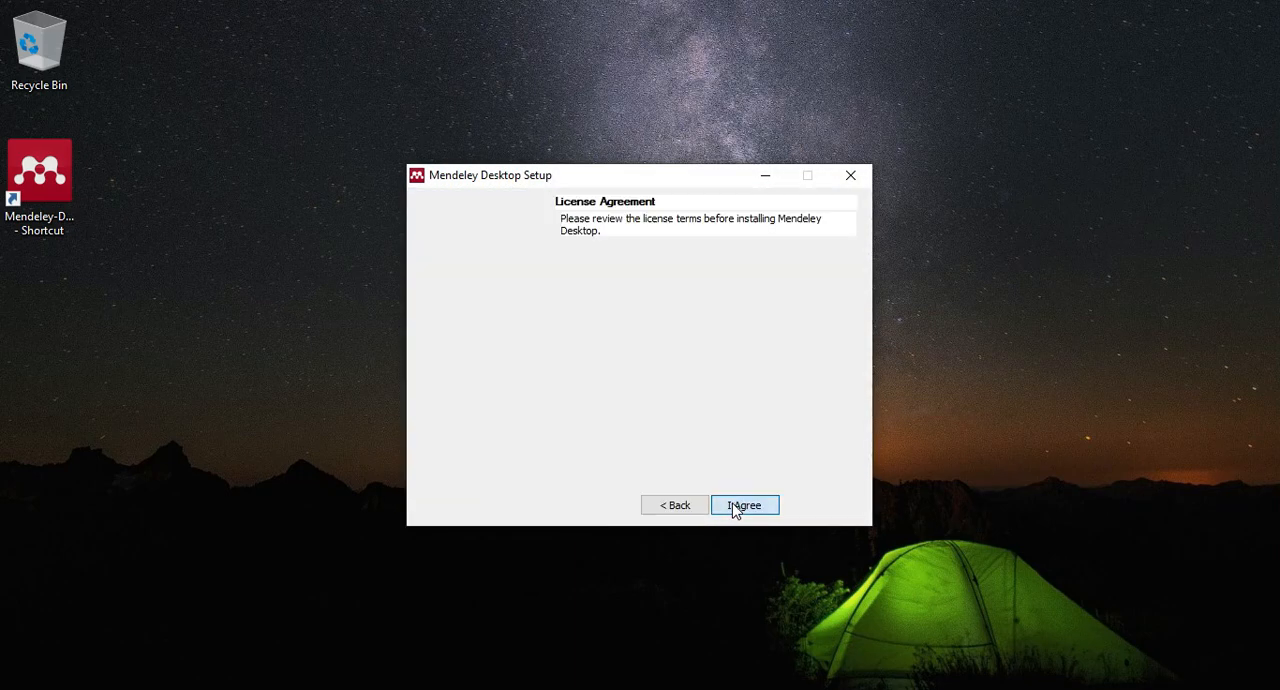
pyautogui.click(730, 509)
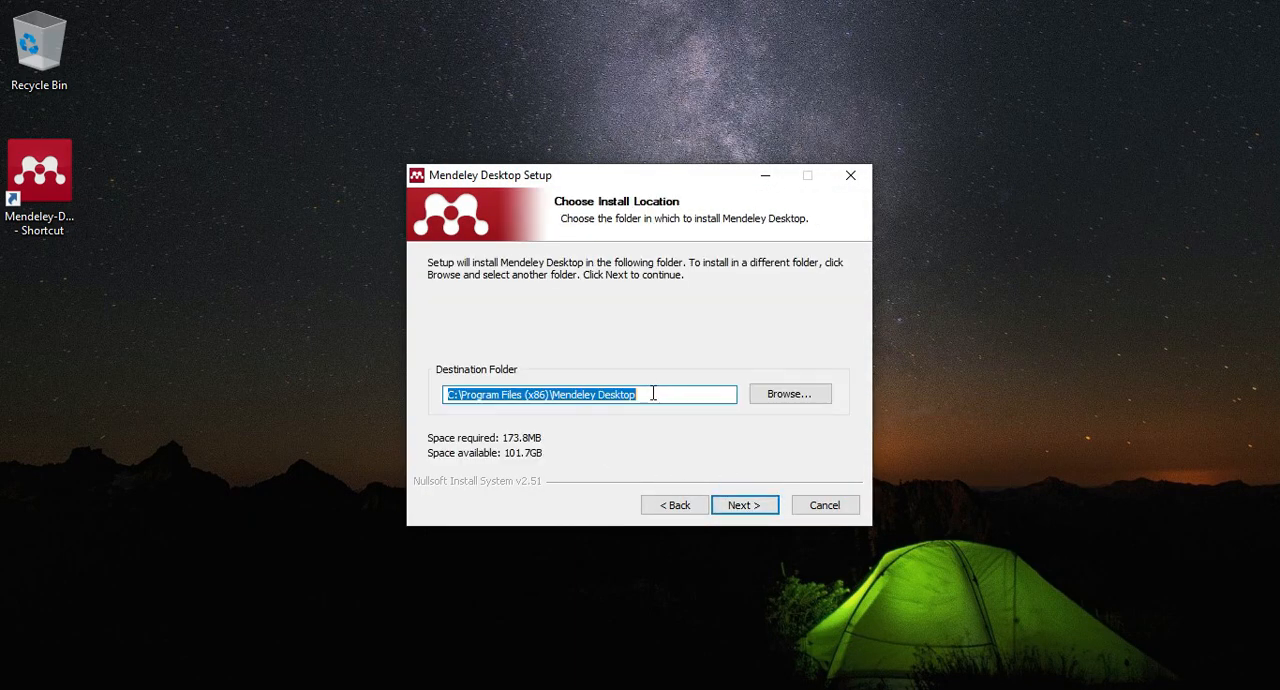
pyautogui.click(743, 508)
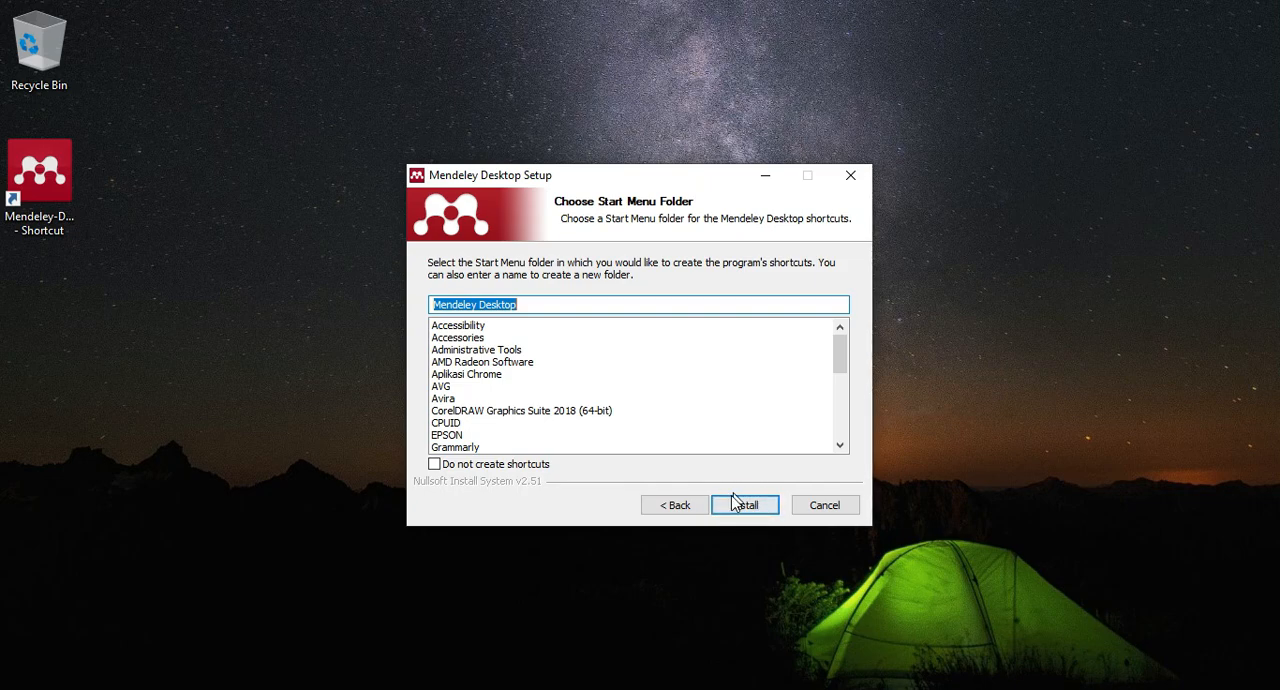
pyautogui.click(824, 507)
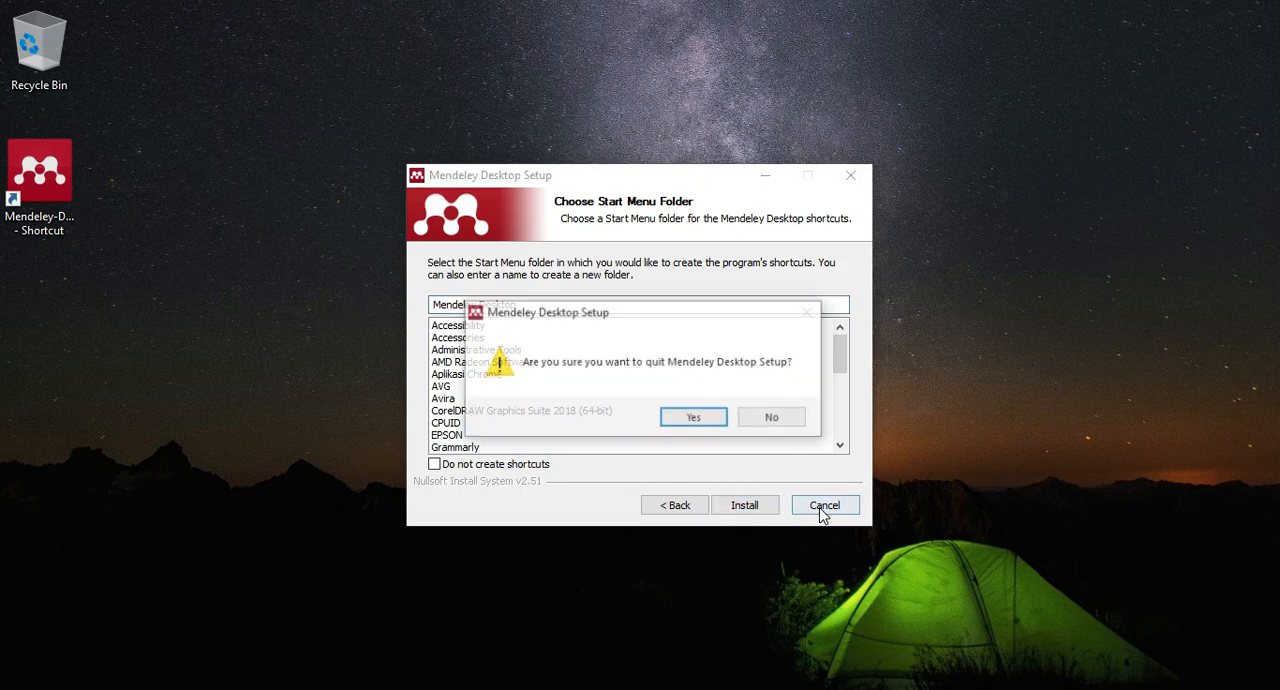
pyautogui.click(706, 418)
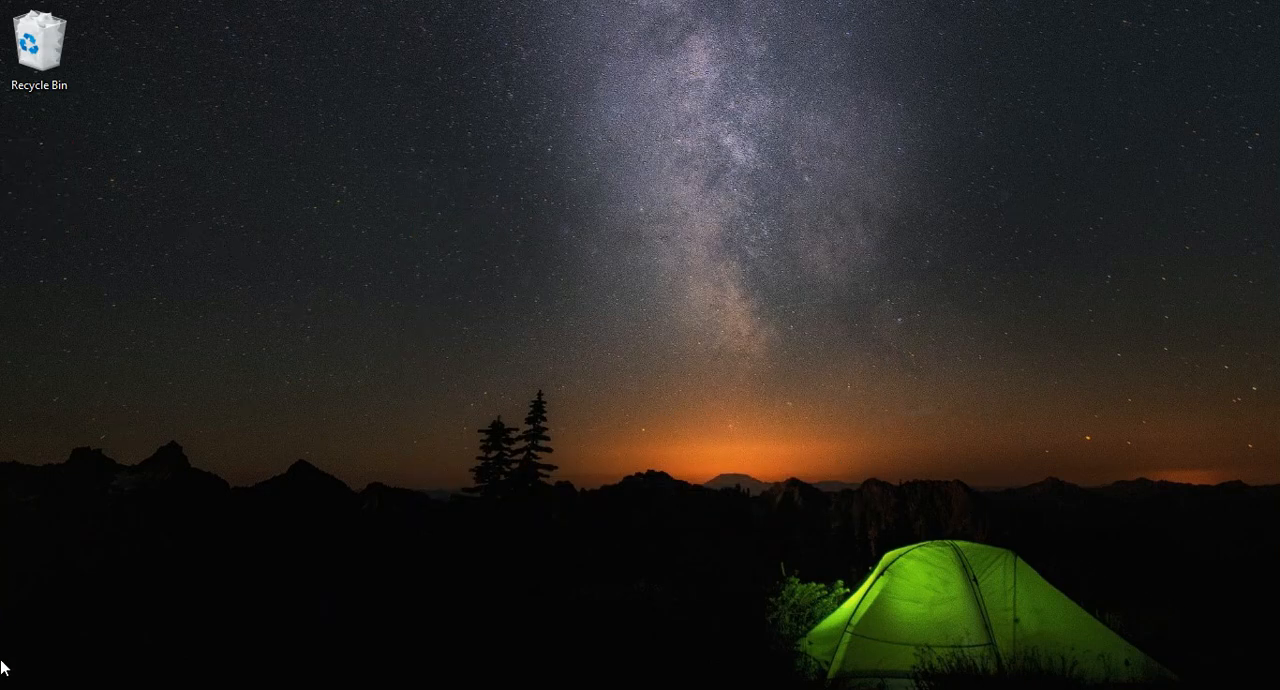
# Find and launch the installed Mendeley Desktop application and maximize its window.
pyautogui.click(18, 688)
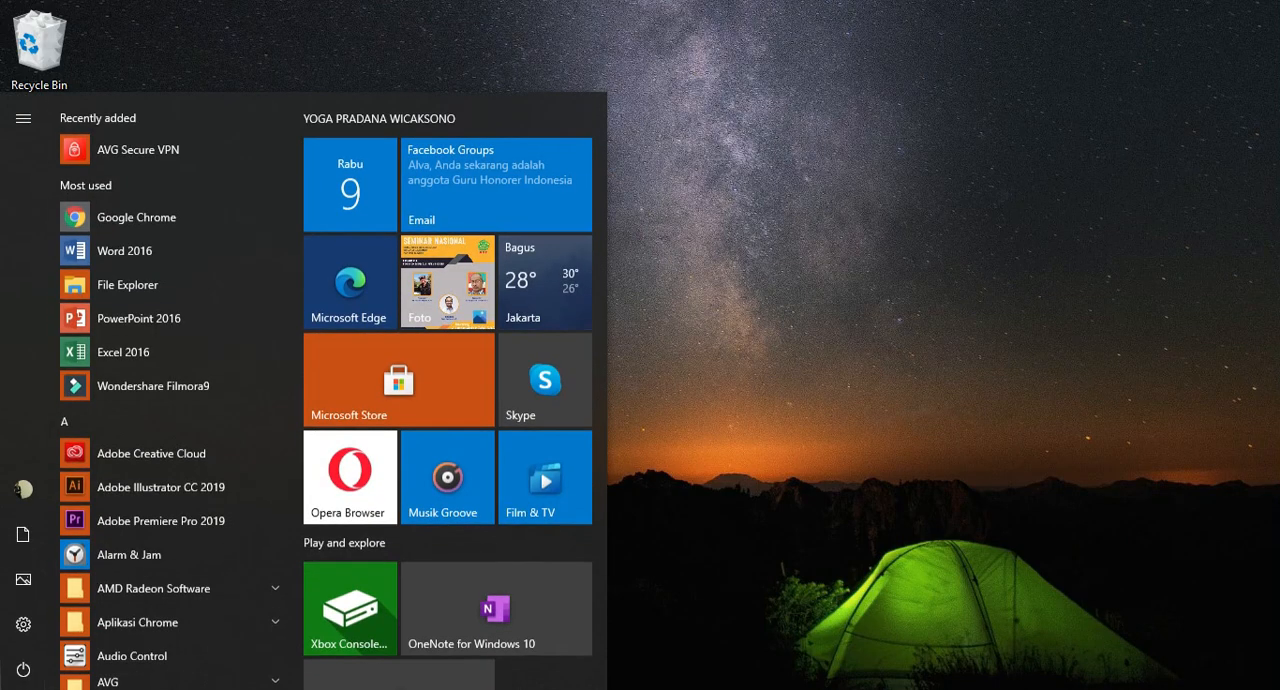
pyautogui.write('men')
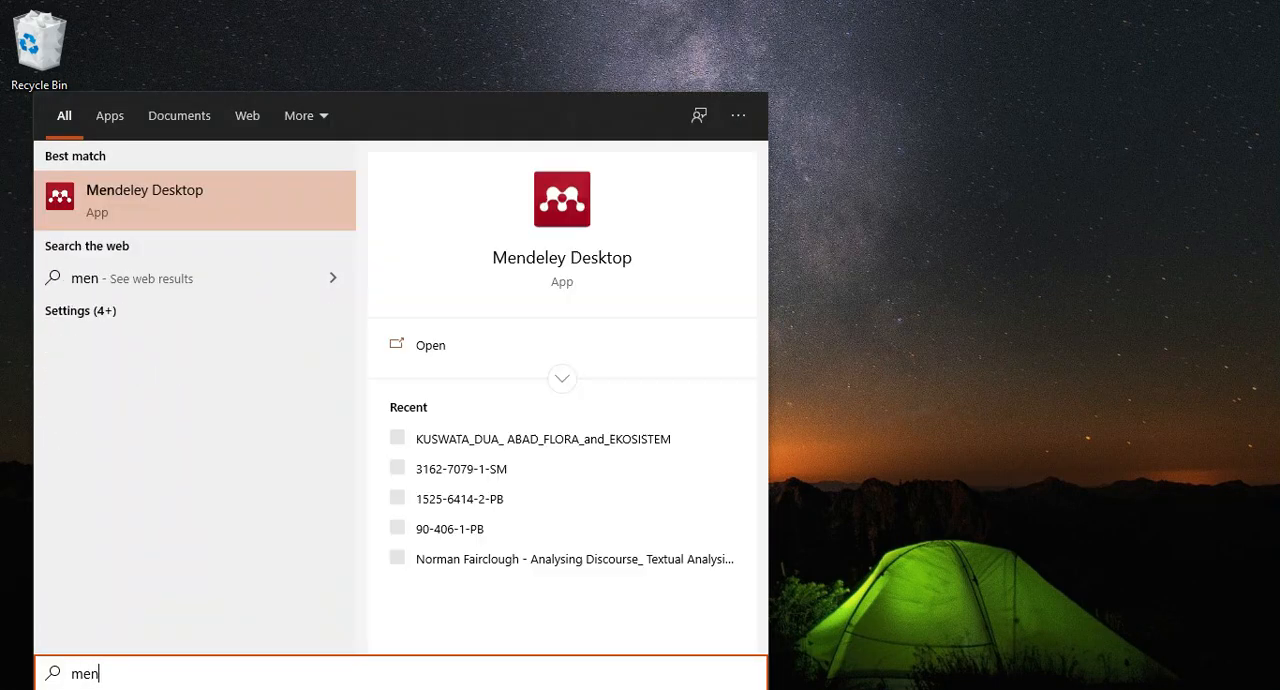
pyautogui.press('Return')
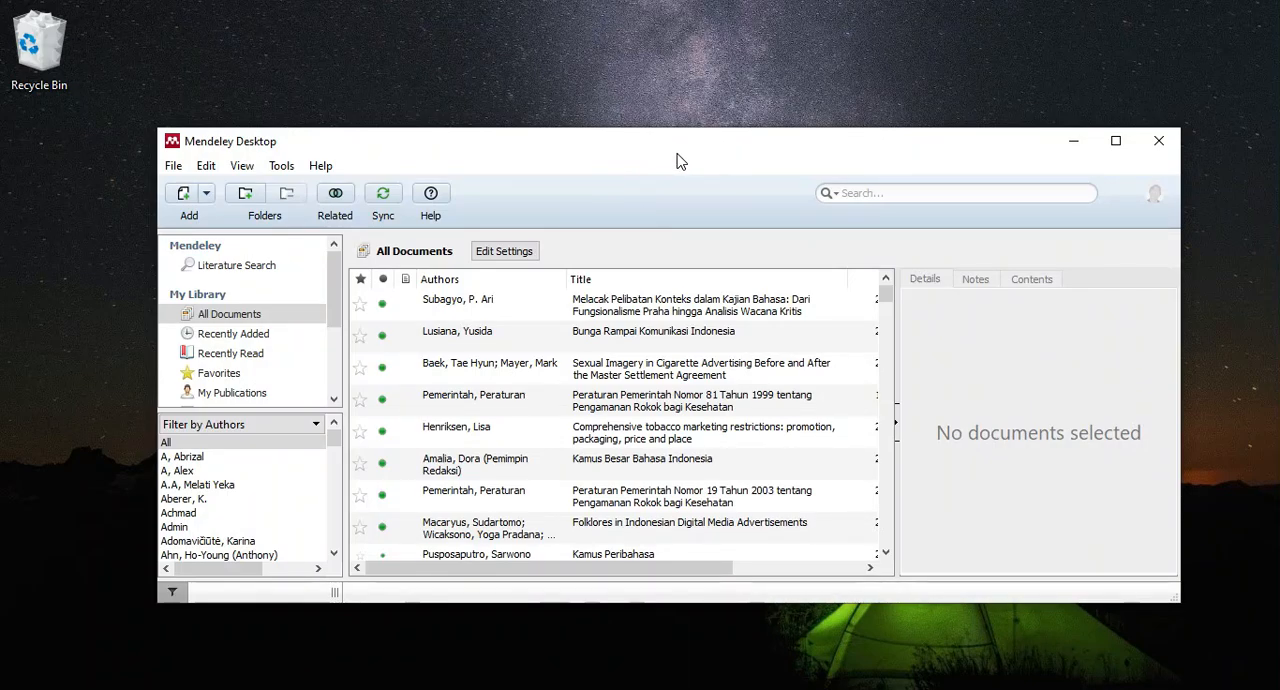
pyautogui.doubleClick(676, 152)
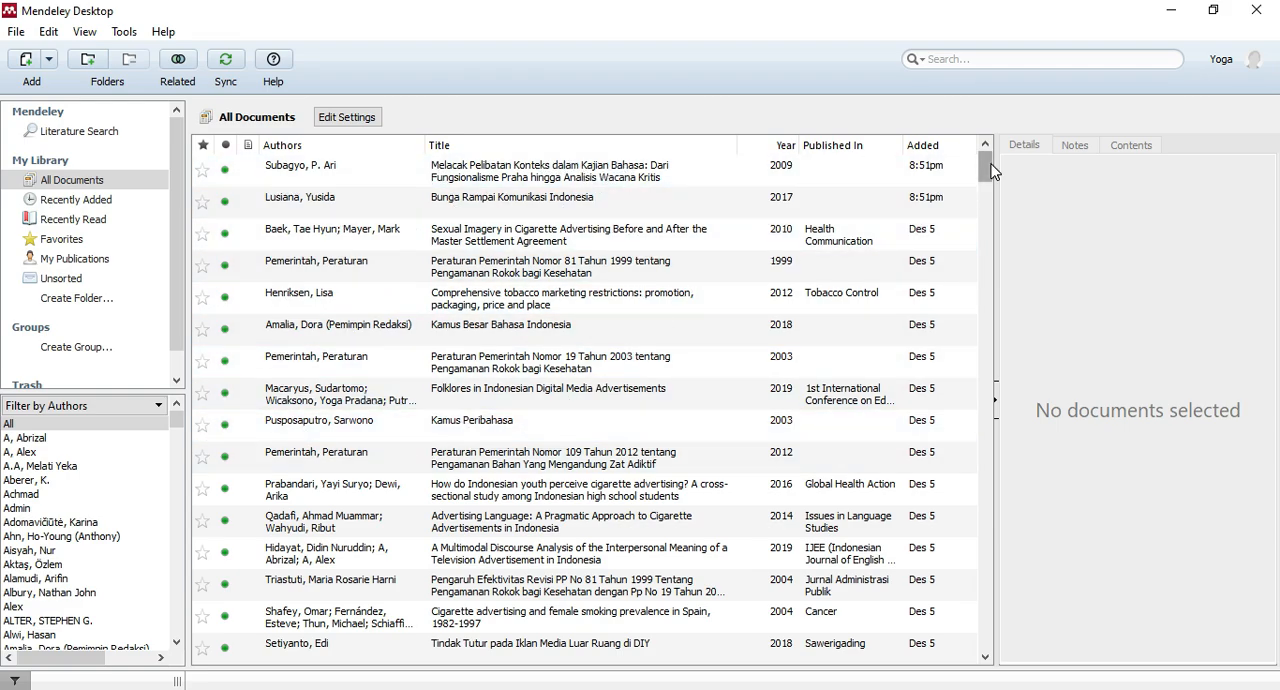
# Look through the references listed under All Documents in the library.
pyautogui.moveTo(988, 172); pyautogui.dragTo(988, 470)
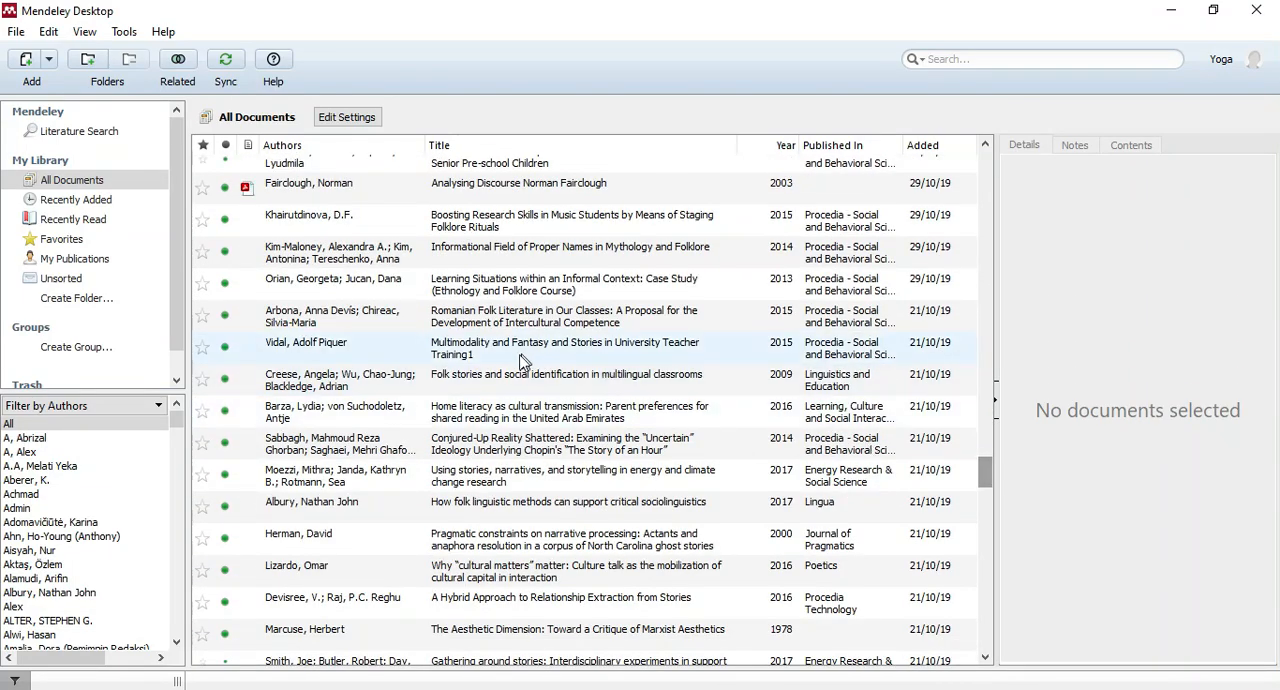
pyautogui.scroll(-10, 518, 370)
pyautogui.scroll(-5, 565, 468)
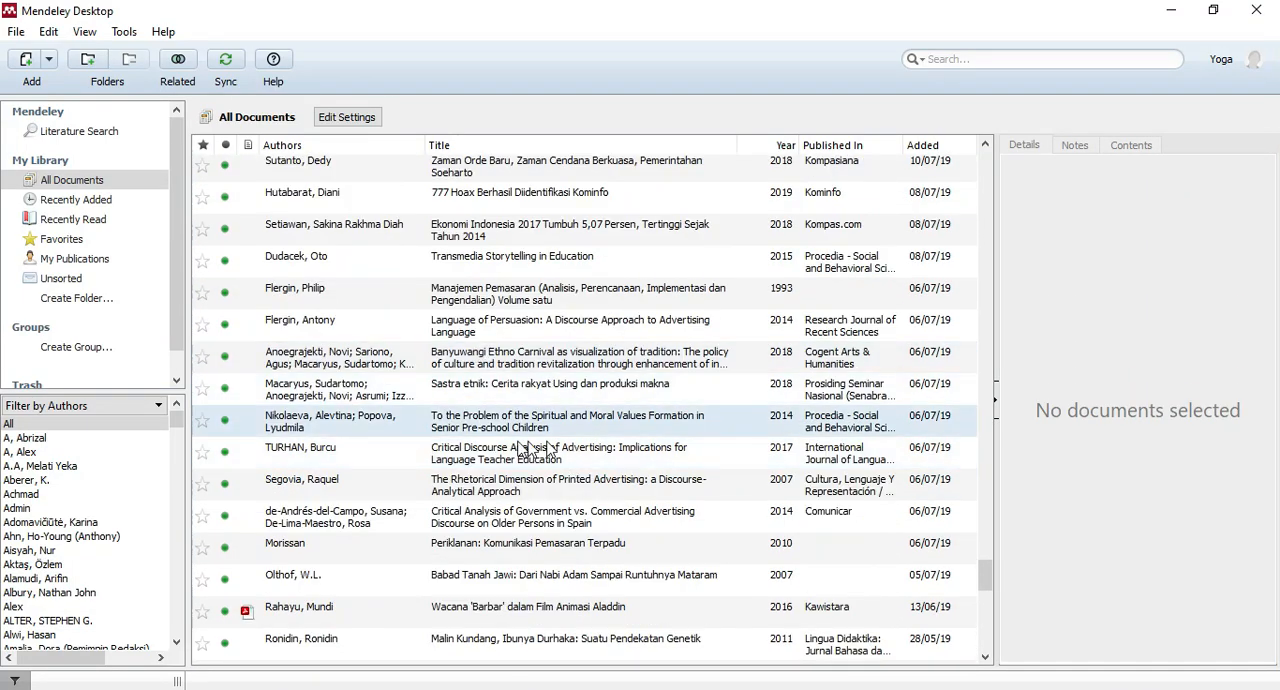
pyautogui.scroll(-5, 495, 455)
pyautogui.scroll(10, 495, 460)
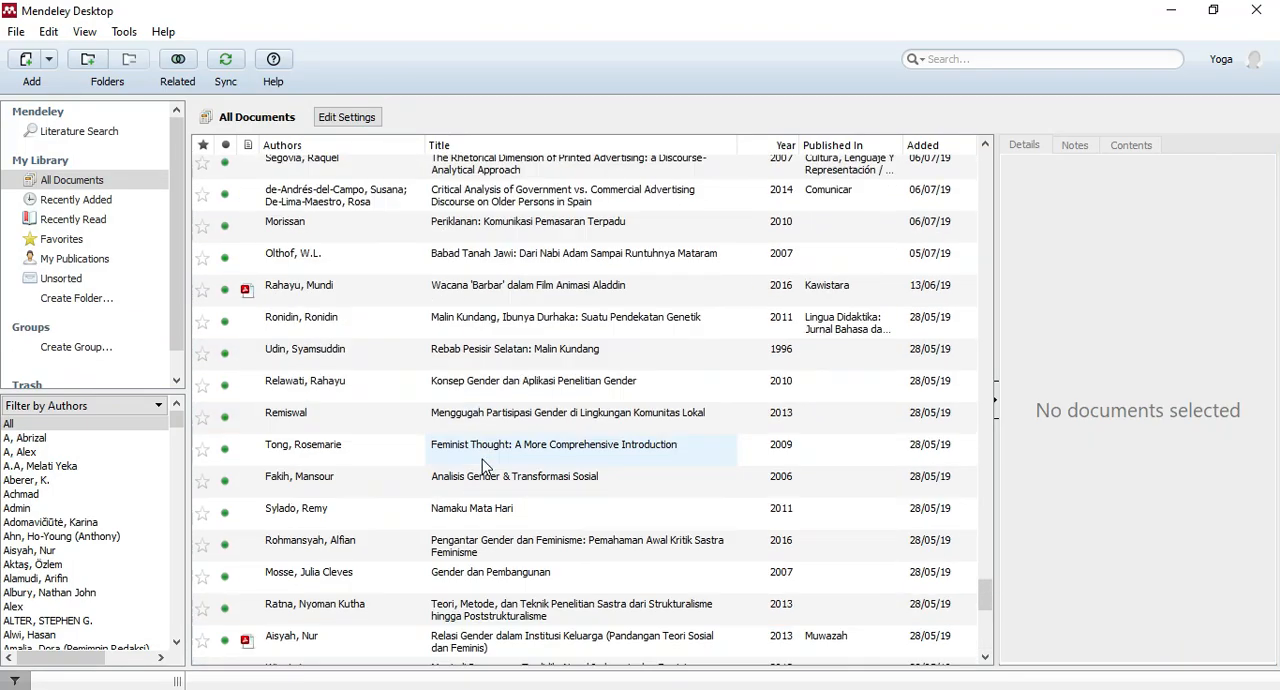
pyautogui.scroll(-15, 514, 371)
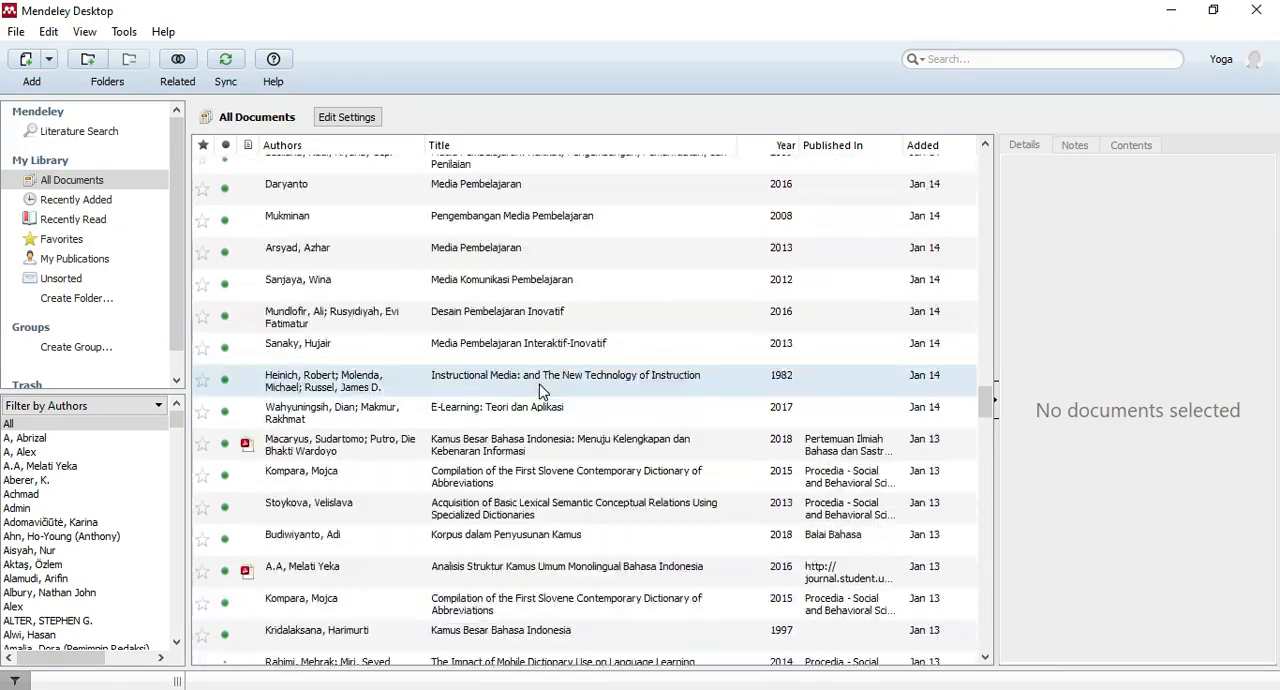
pyautogui.scroll(3, 543, 391)
pyautogui.scroll(20, 565, 380)
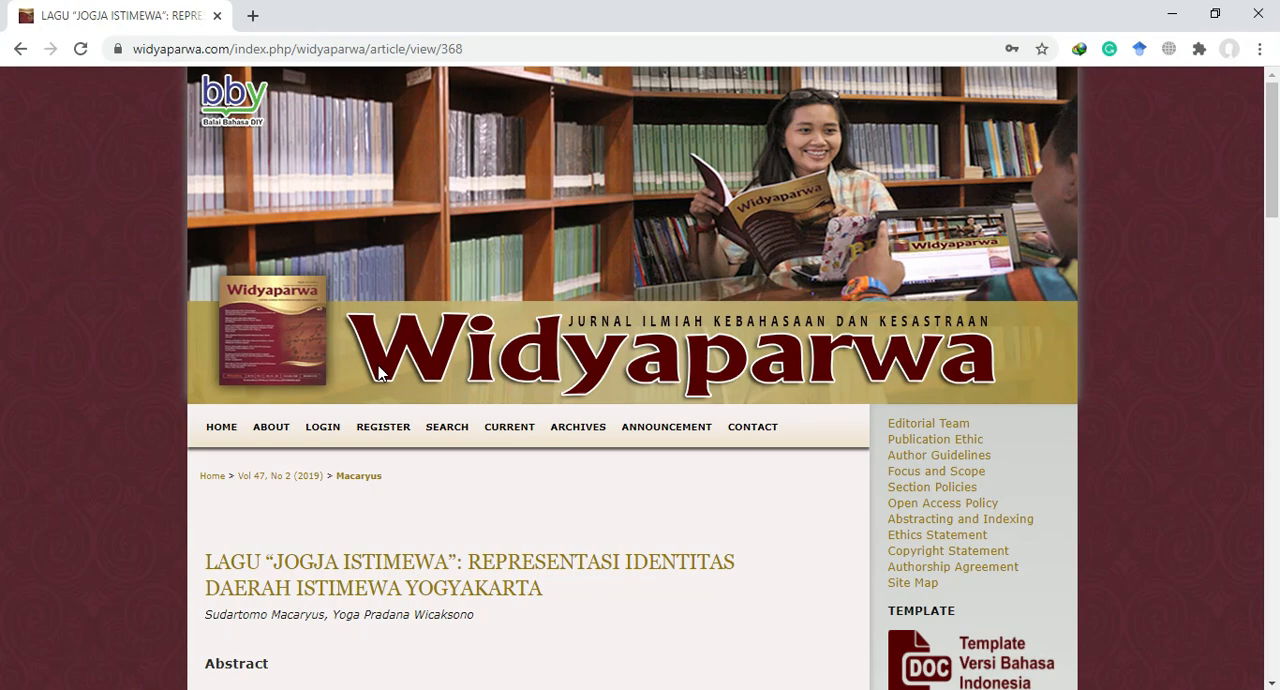
pyautogui.moveTo(1273, 165); pyautogui.dragTo(1256, 220)
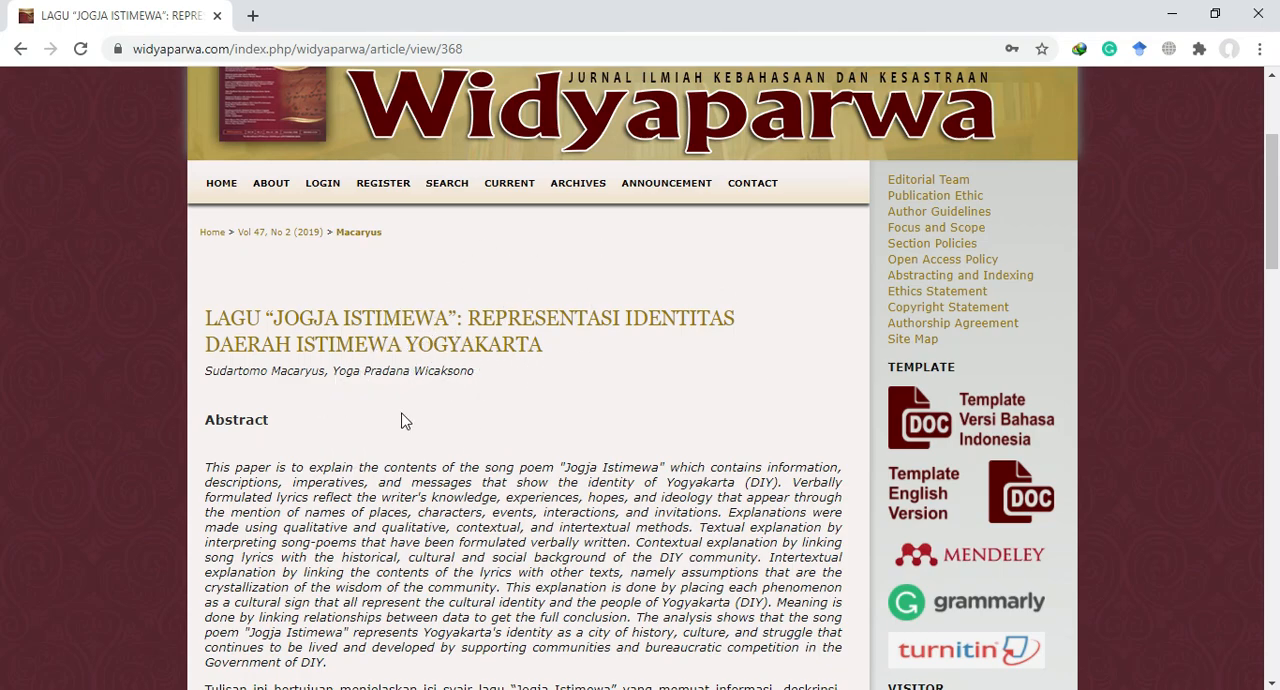
pyautogui.moveTo(1277, 160); pyautogui.dragTo(1263, 530)
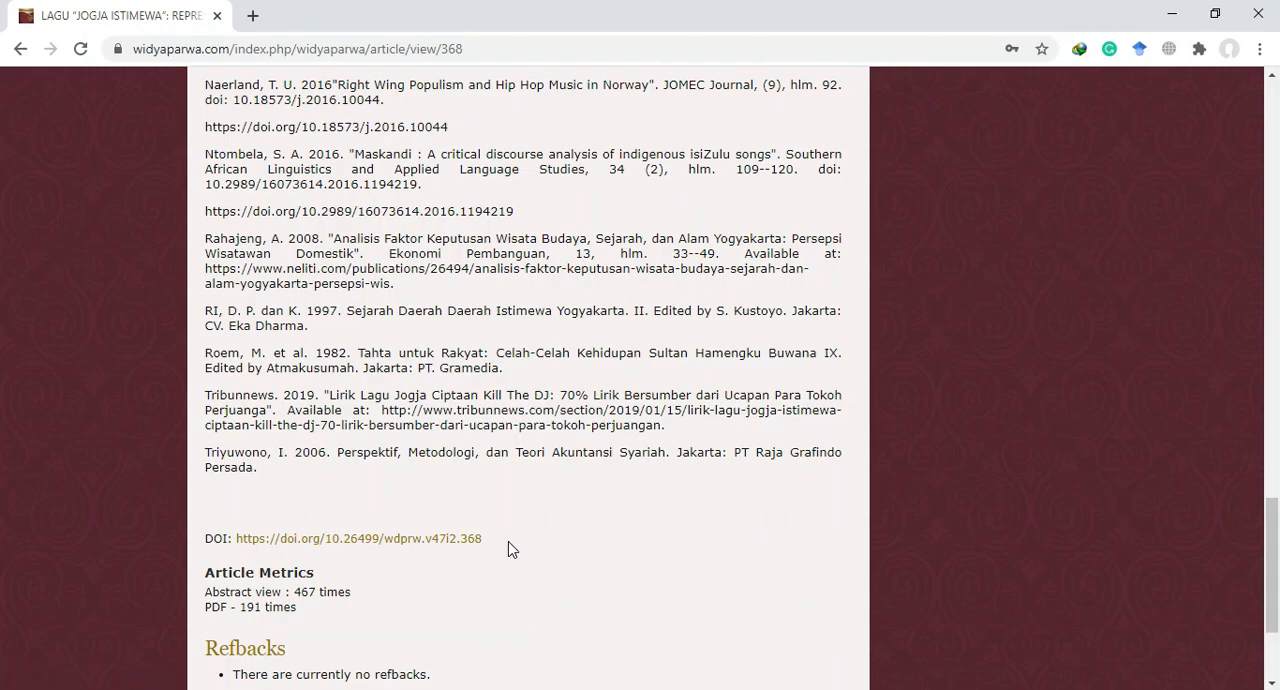
pyautogui.moveTo(494, 541); pyautogui.dragTo(237, 541)
pyautogui.hotkey('ctrl', 'c')
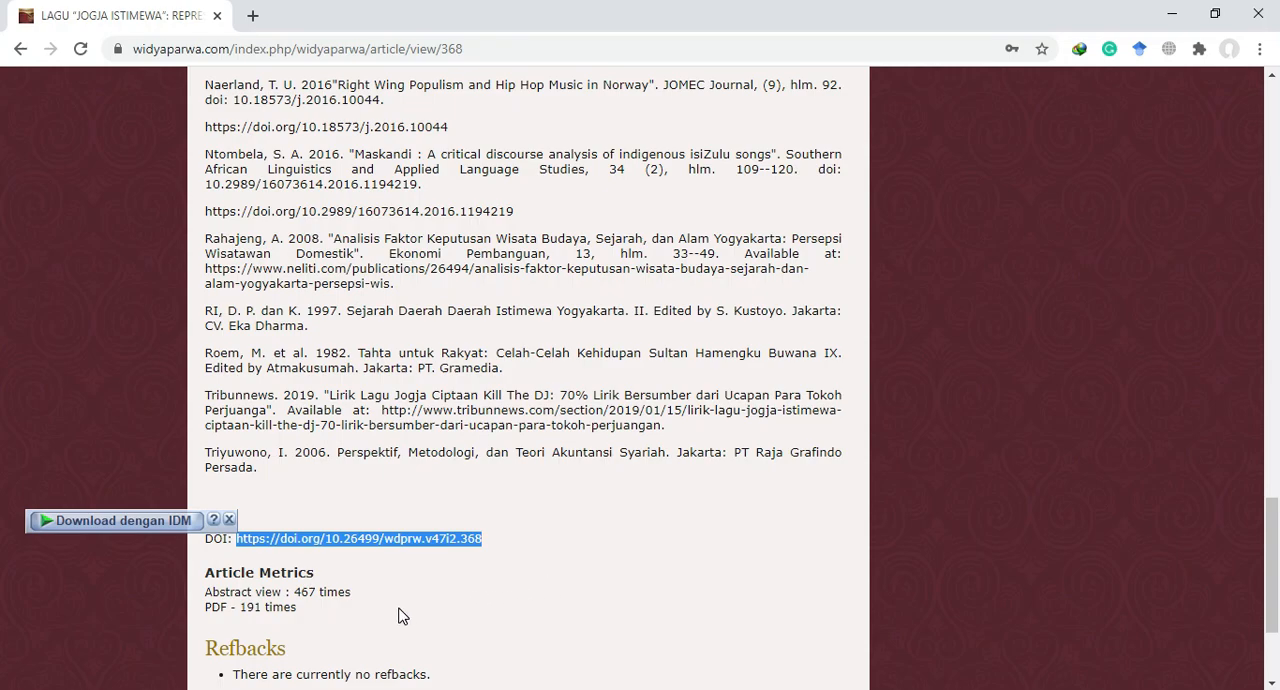
pyautogui.hotkey('alt', 'Tab')
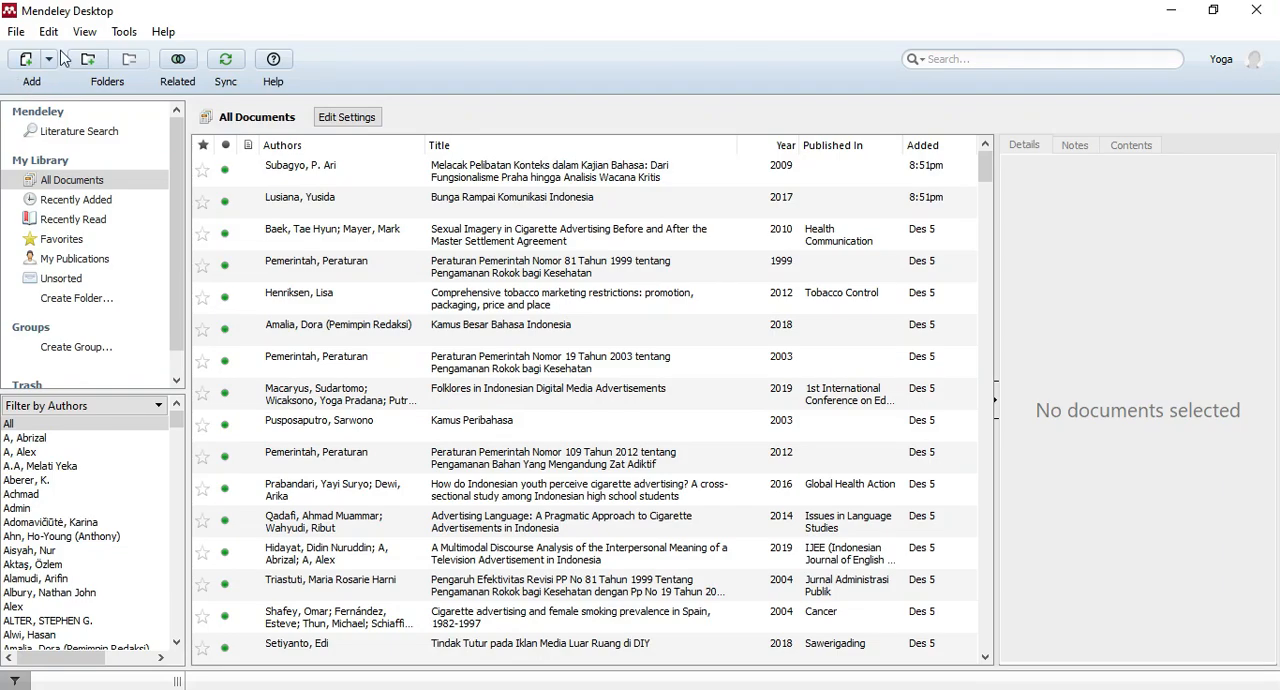
pyautogui.click(50, 60)
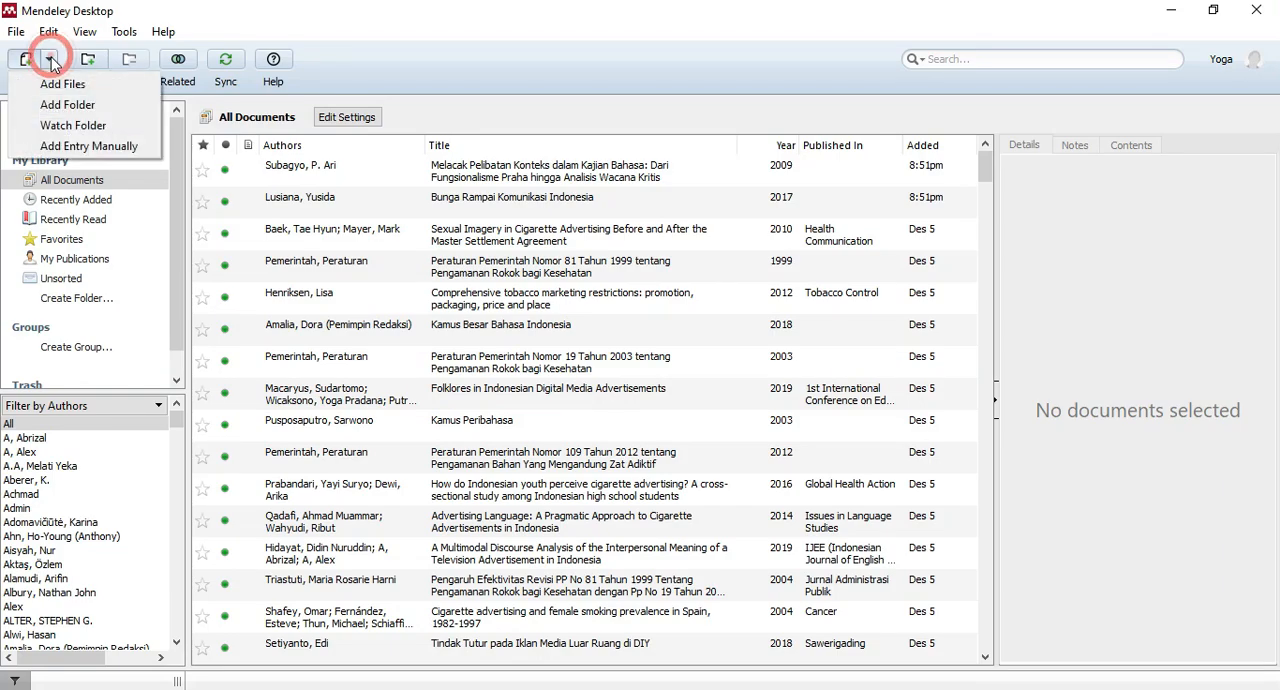
pyautogui.click(62, 147)
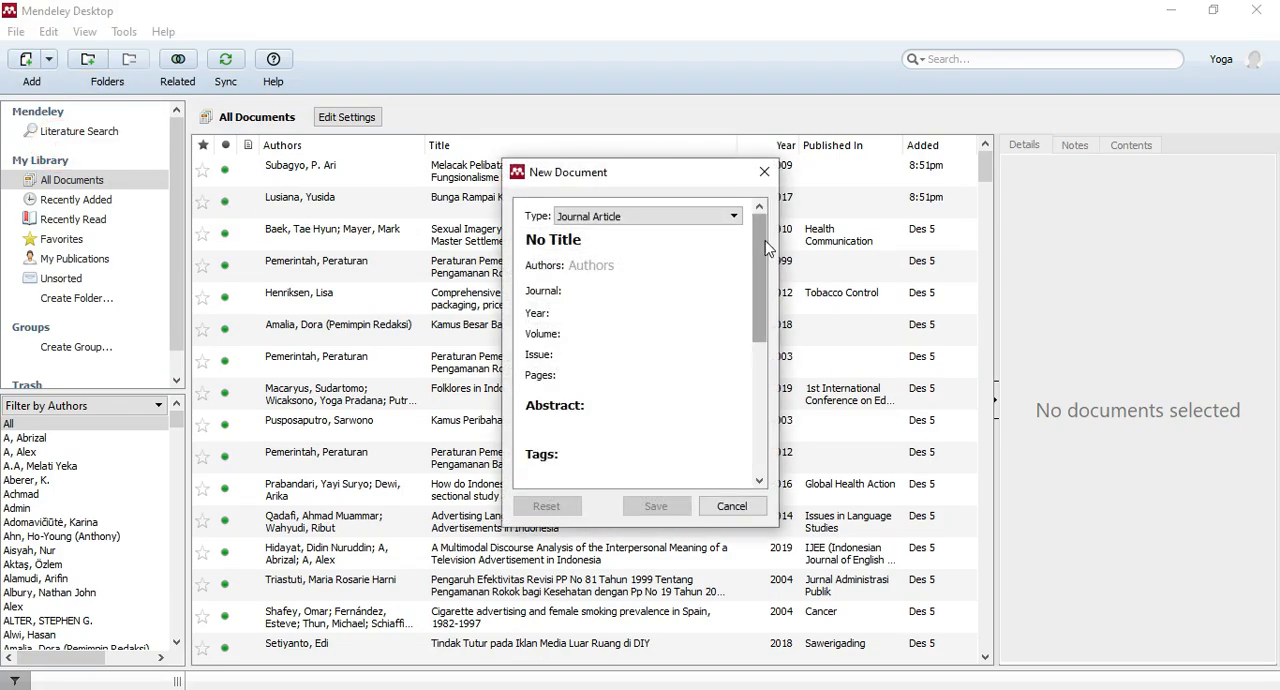
pyautogui.moveTo(768, 238); pyautogui.dragTo(760, 346)
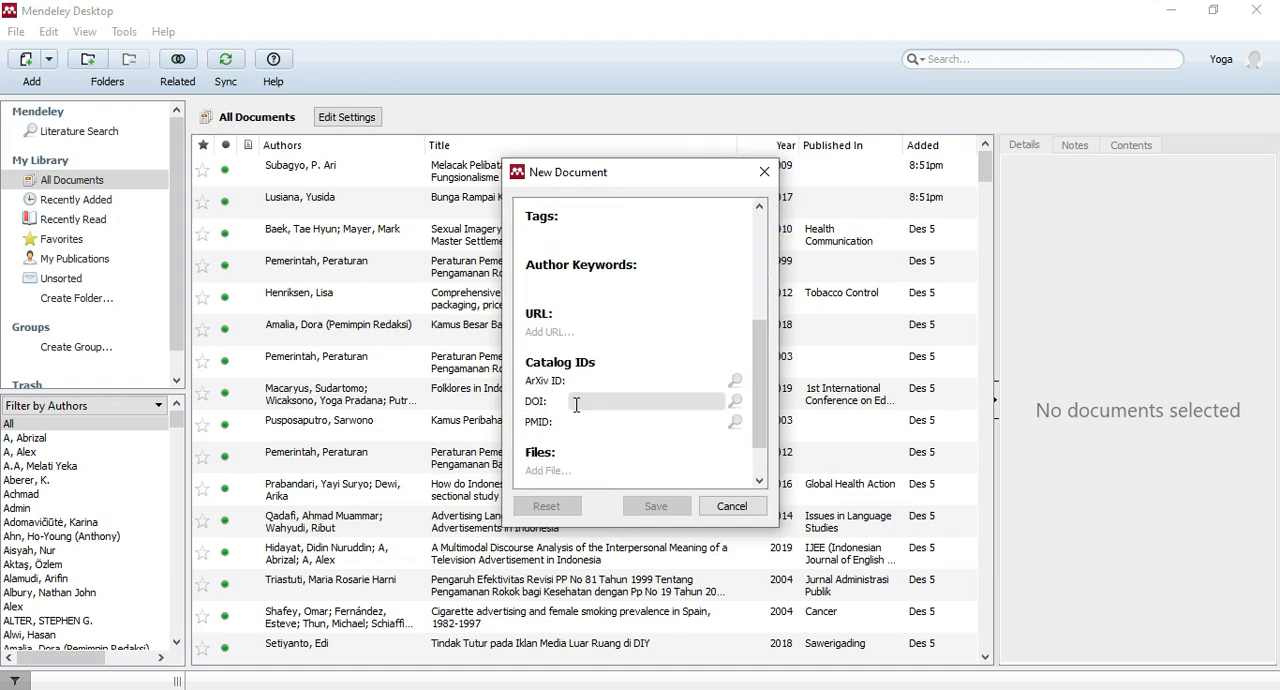
pyautogui.click(576, 404)
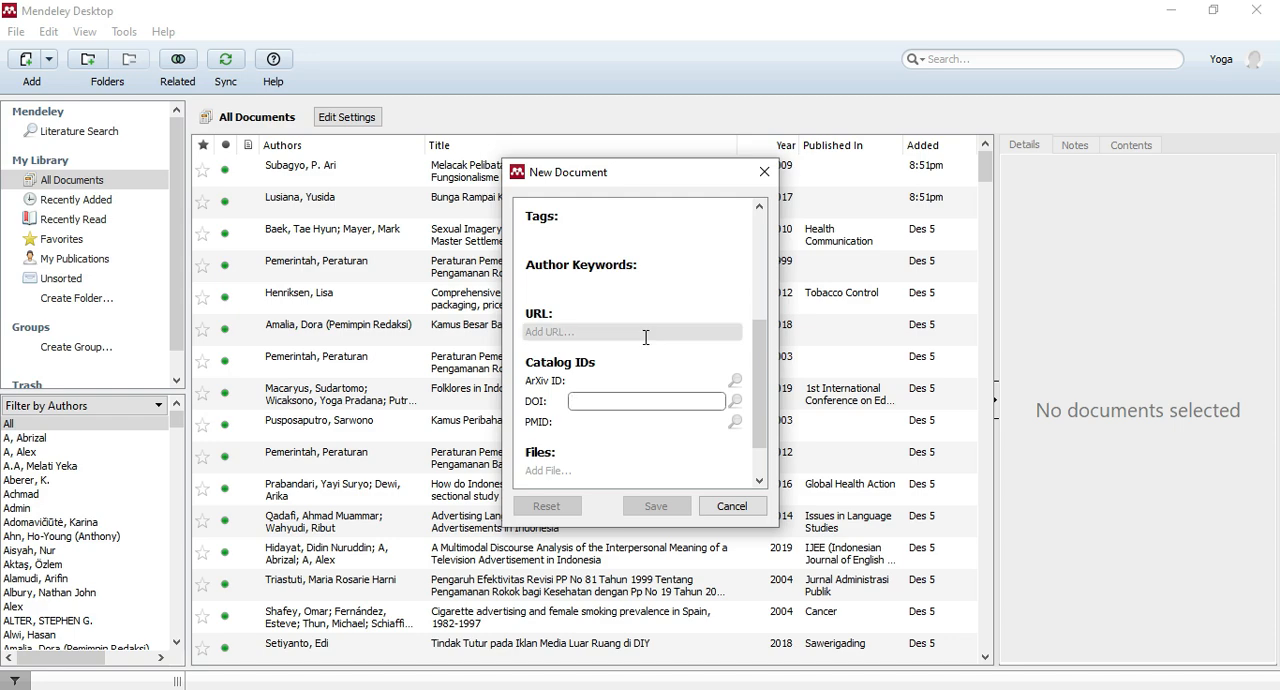
pyautogui.hotkey('ctrl', 'v')
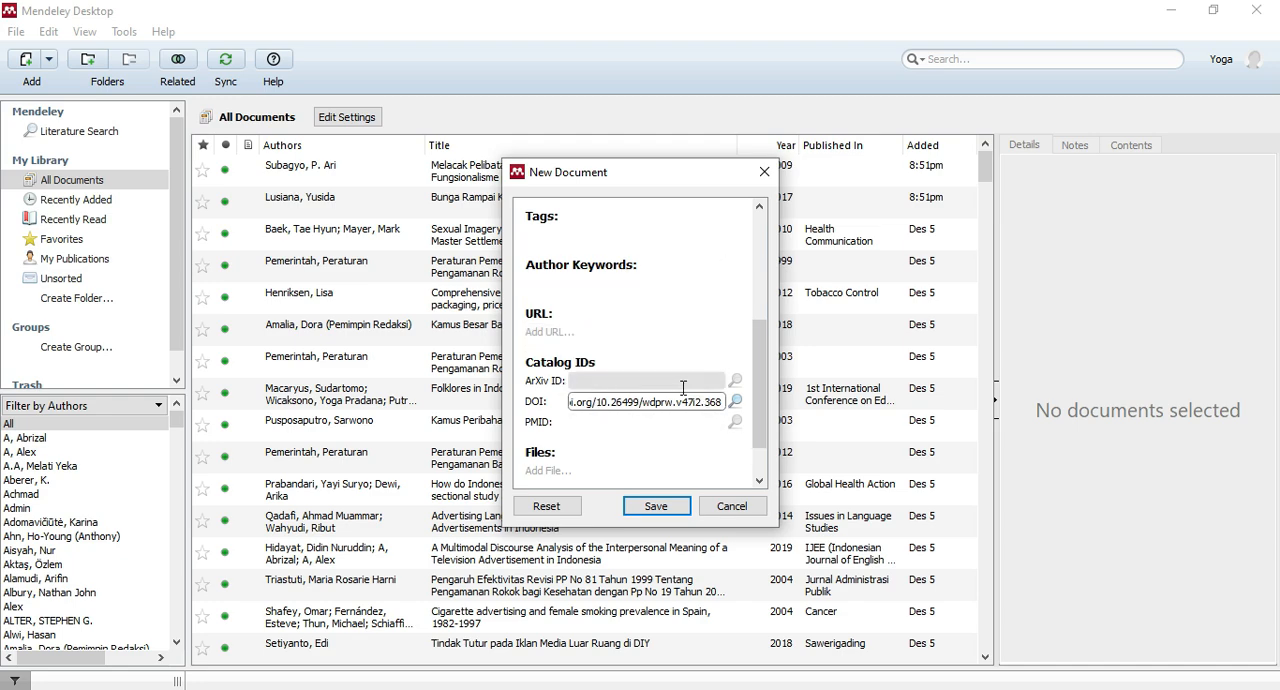
# Look up the entered DOI to fill in the new document's bibliographic details, and review the title, authors and journal.
pyautogui.moveTo(768, 372); pyautogui.dragTo(768, 222)
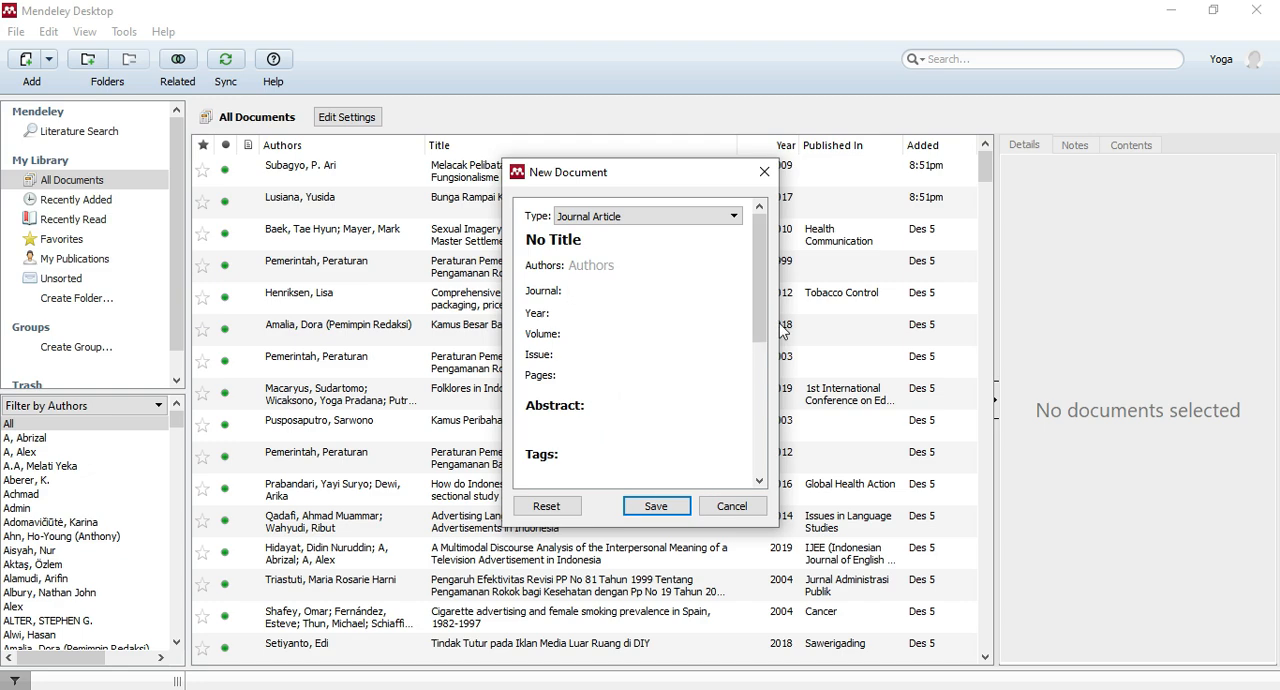
pyautogui.moveTo(760, 232); pyautogui.dragTo(760, 377)
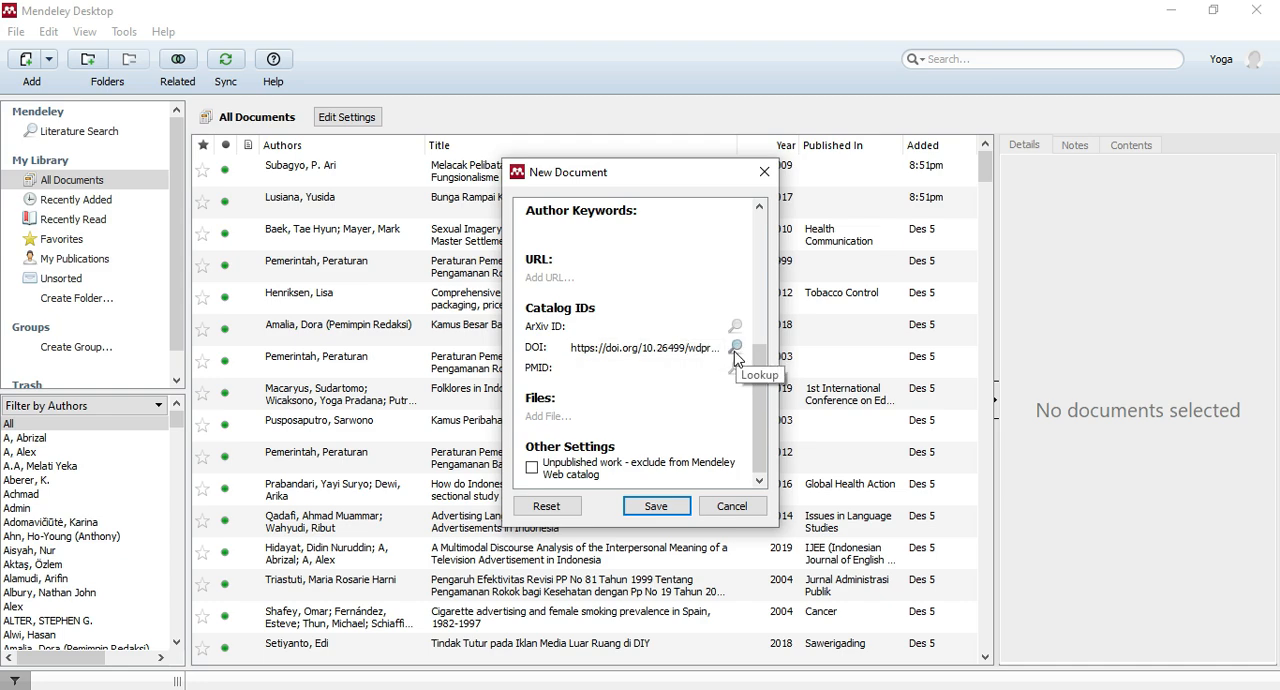
pyautogui.click(736, 347)
pyautogui.scroll(10, 605, 228)
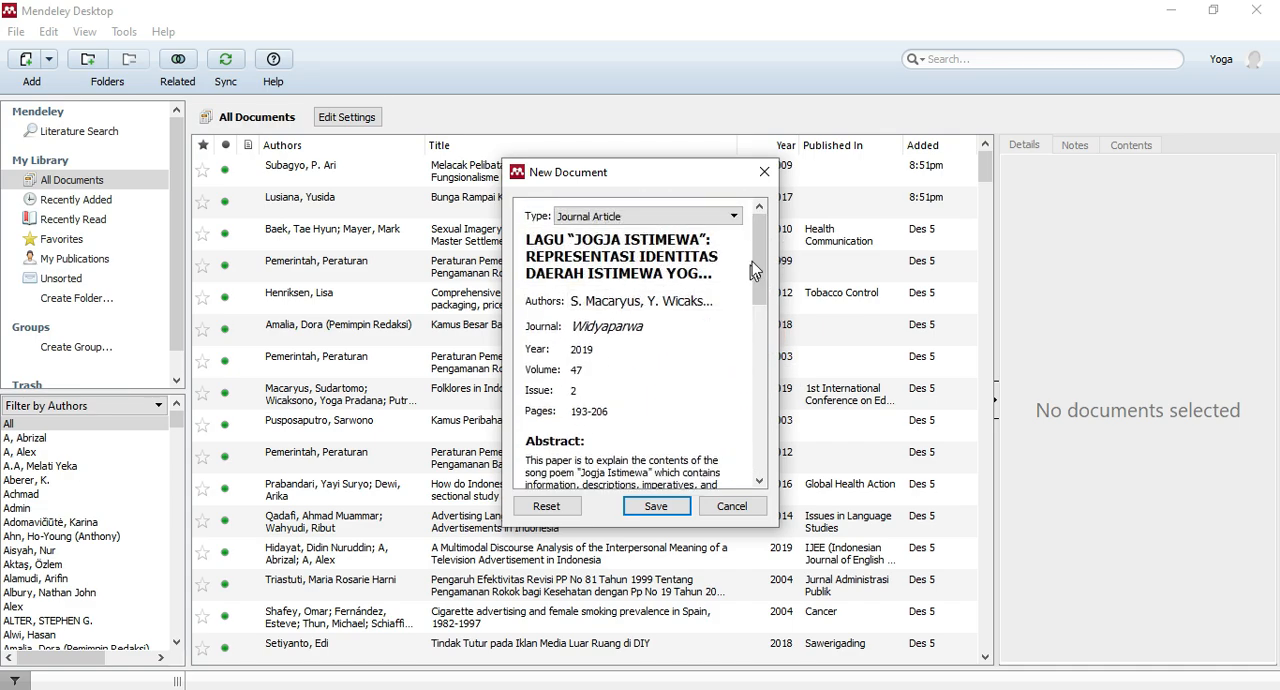
pyautogui.moveTo(762, 233); pyautogui.dragTo(757, 258)
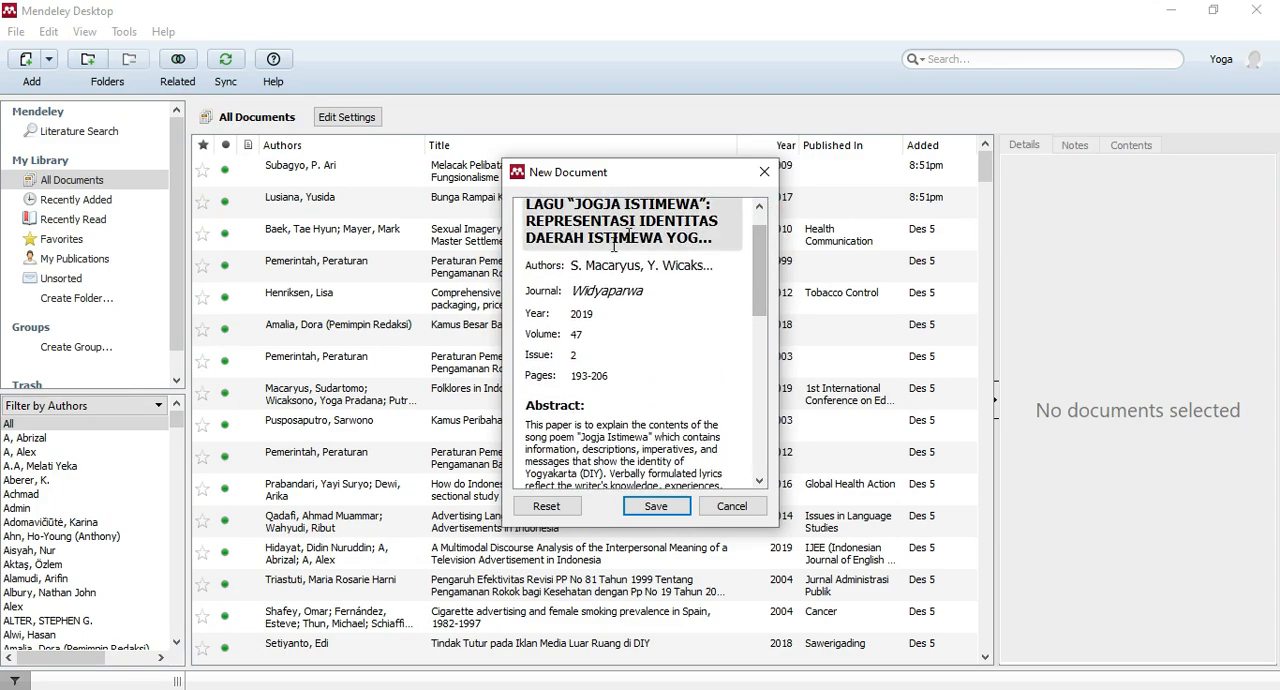
pyautogui.scroll(2, 600, 250)
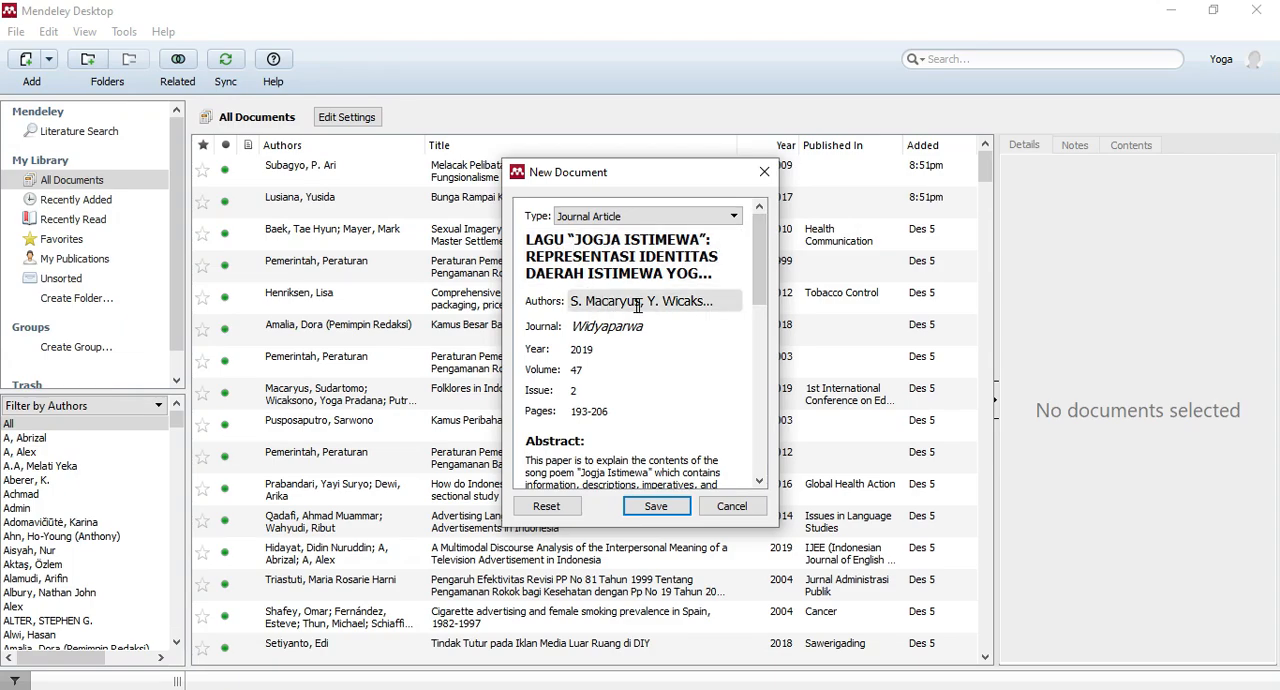
pyautogui.moveTo(757, 229); pyautogui.dragTo(757, 240)
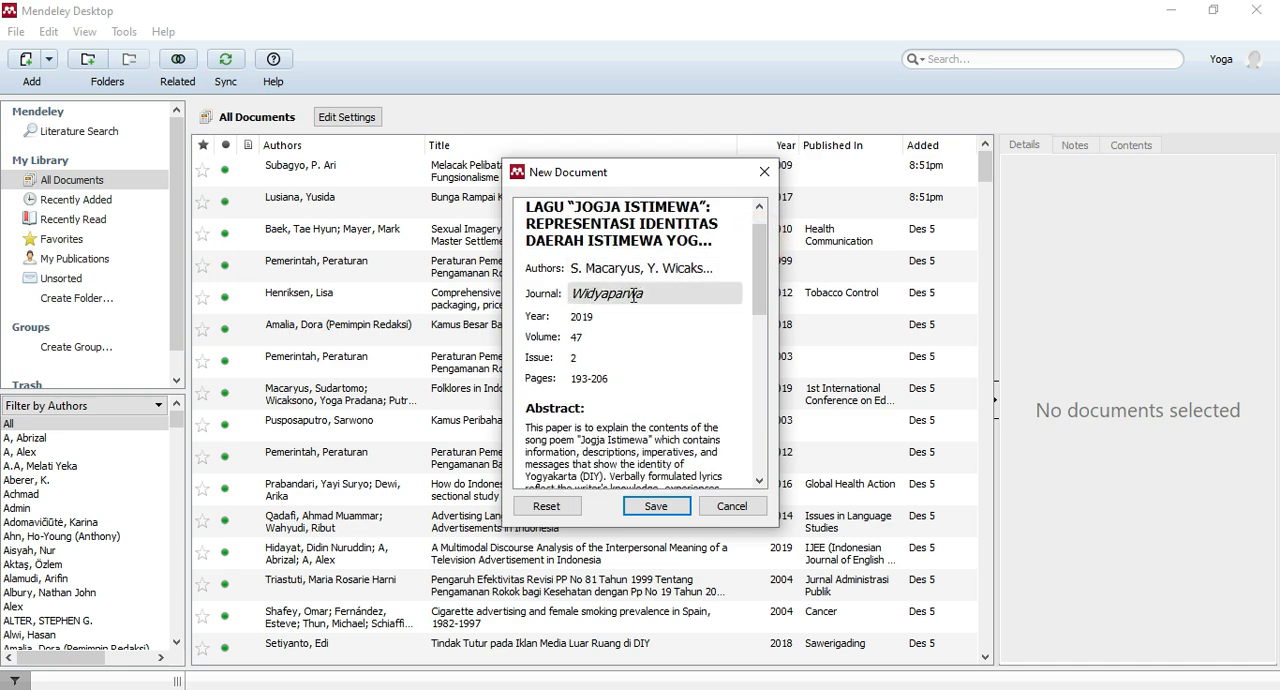
# Switch to Chrome to check the article's title and authors on the Widyaparwa page, and return to Mendeley Desktop.
pyautogui.click(345, 689)
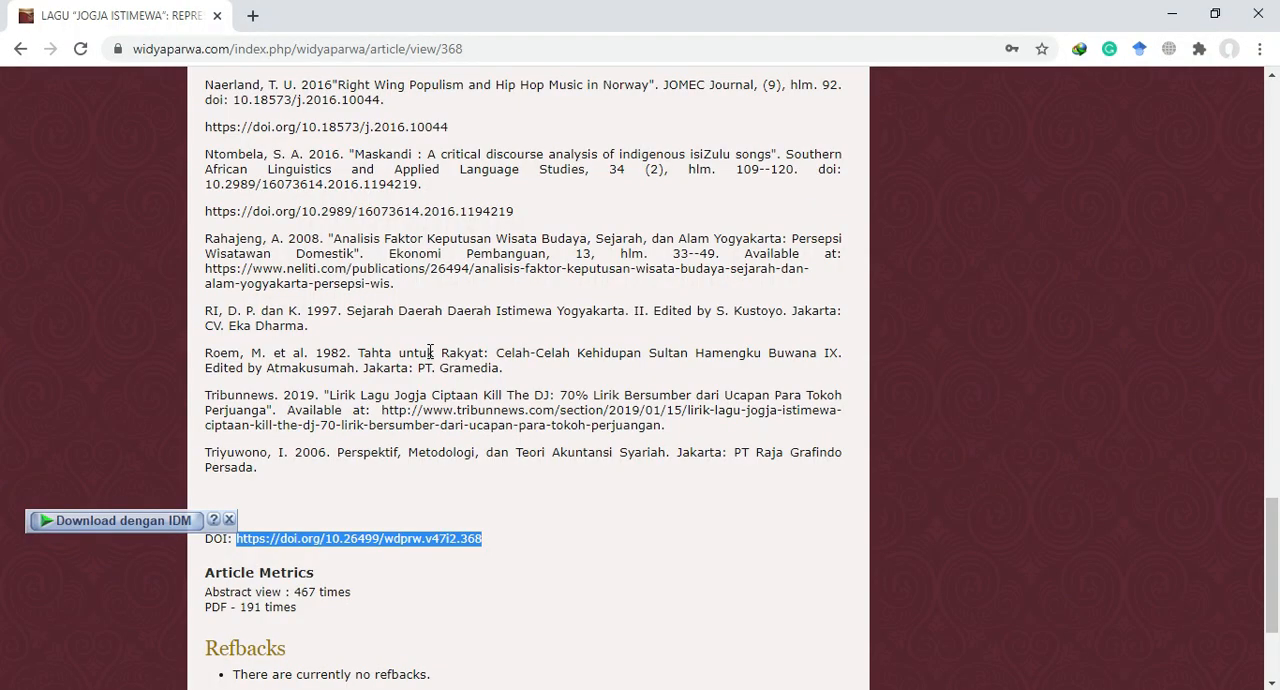
pyautogui.press('Home')
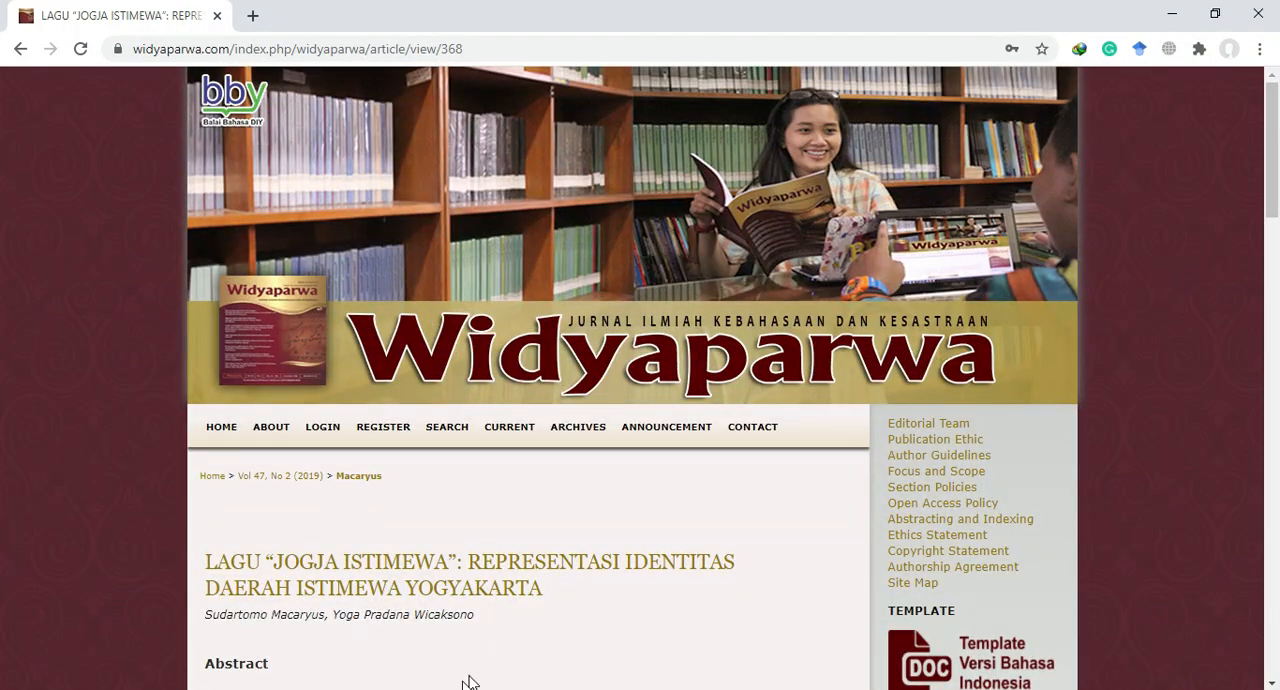
pyautogui.hotkey('alt', 'Tab')
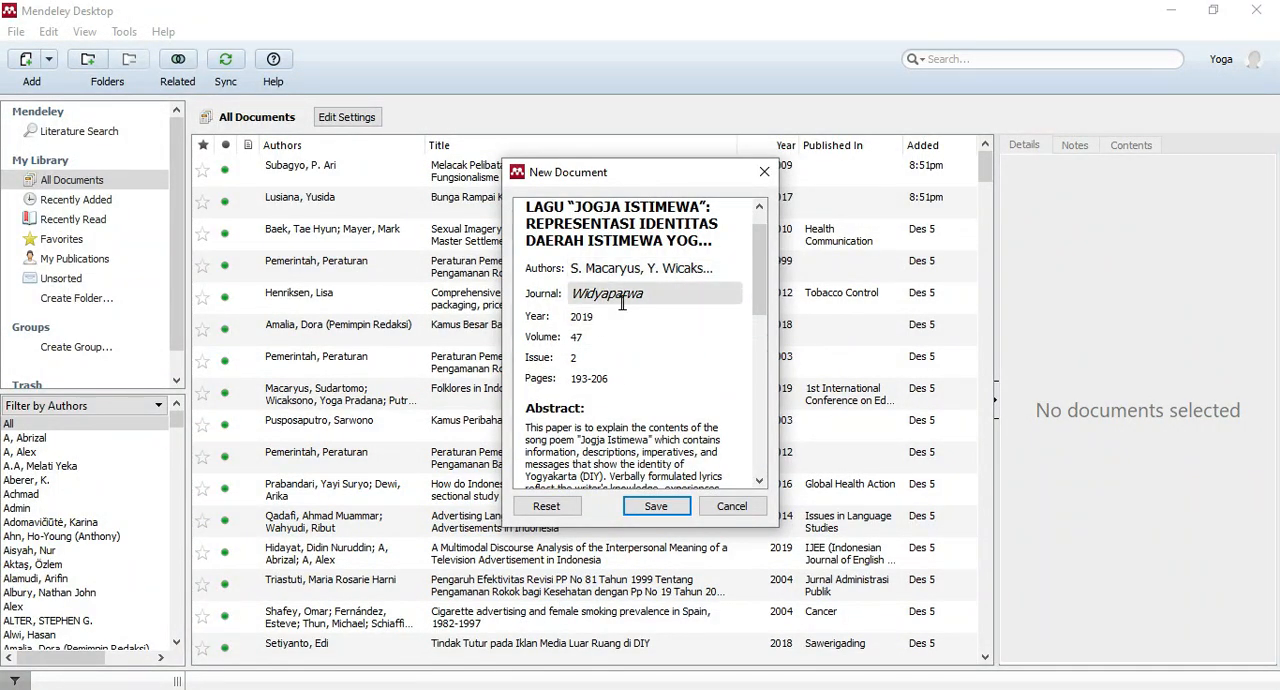
# Review the remaining details of the new document, save it, and select the added Widyaparwa article in All Documents.
pyautogui.click(581, 361)
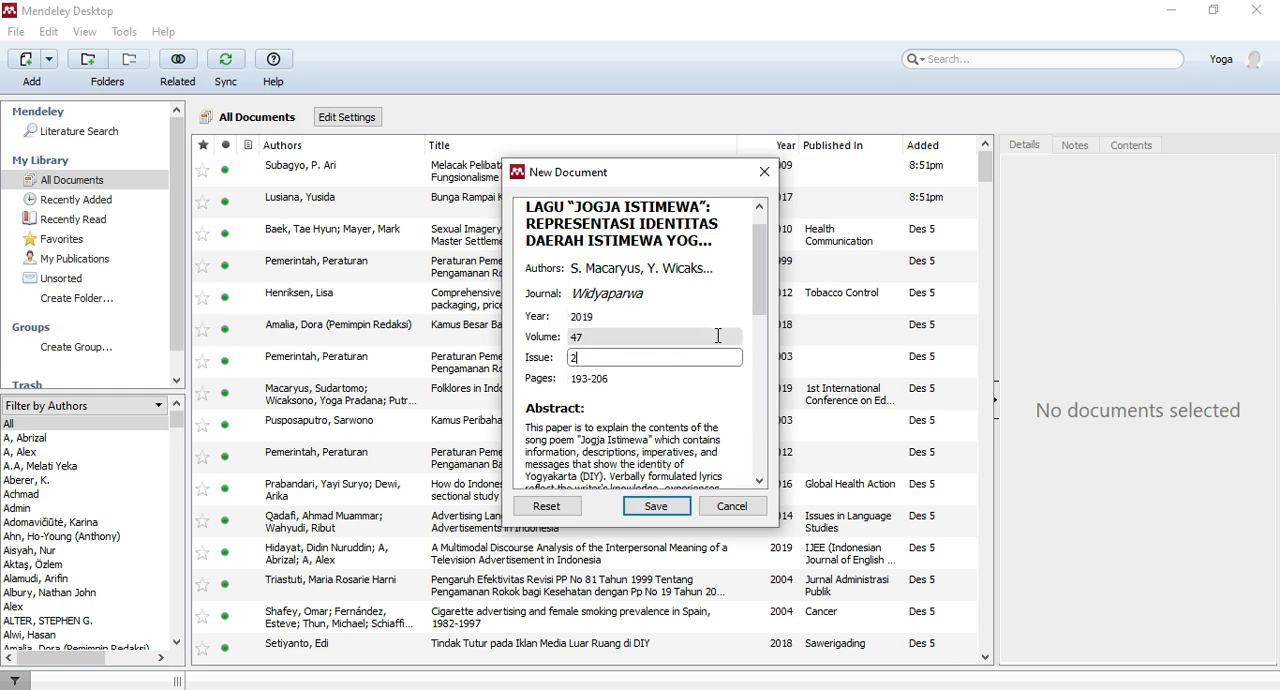
pyautogui.moveTo(760, 275); pyautogui.dragTo(760, 434)
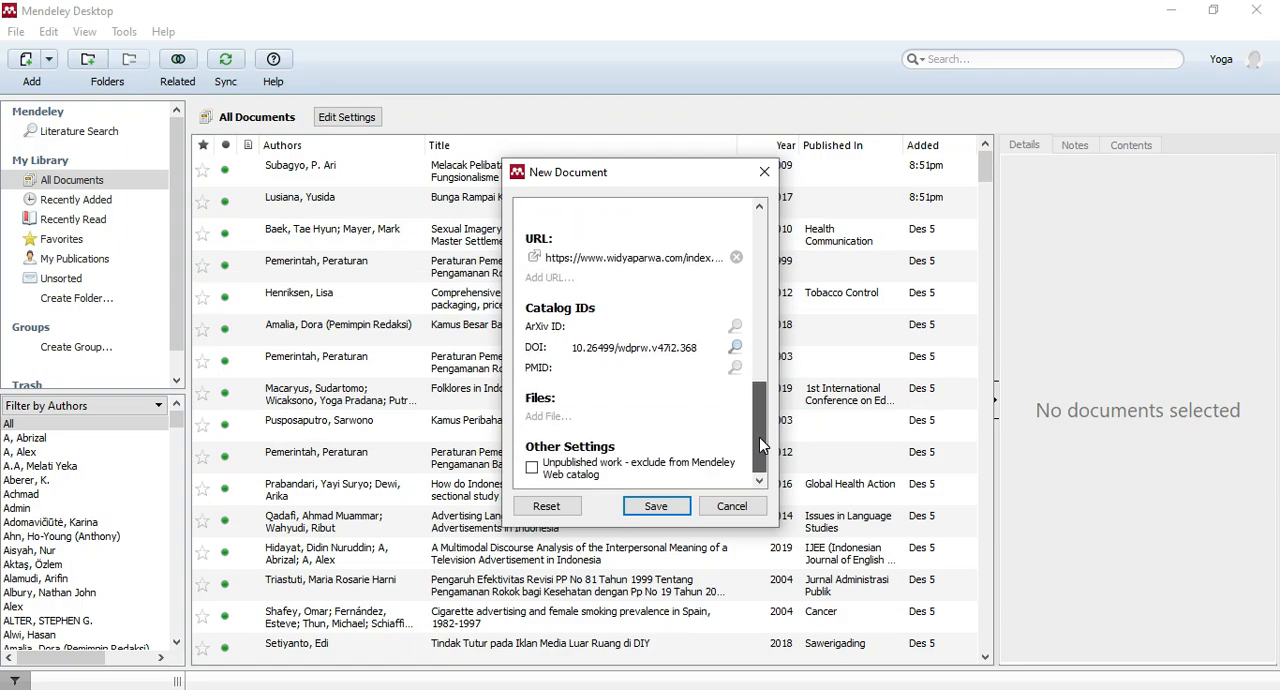
pyautogui.click(656, 507)
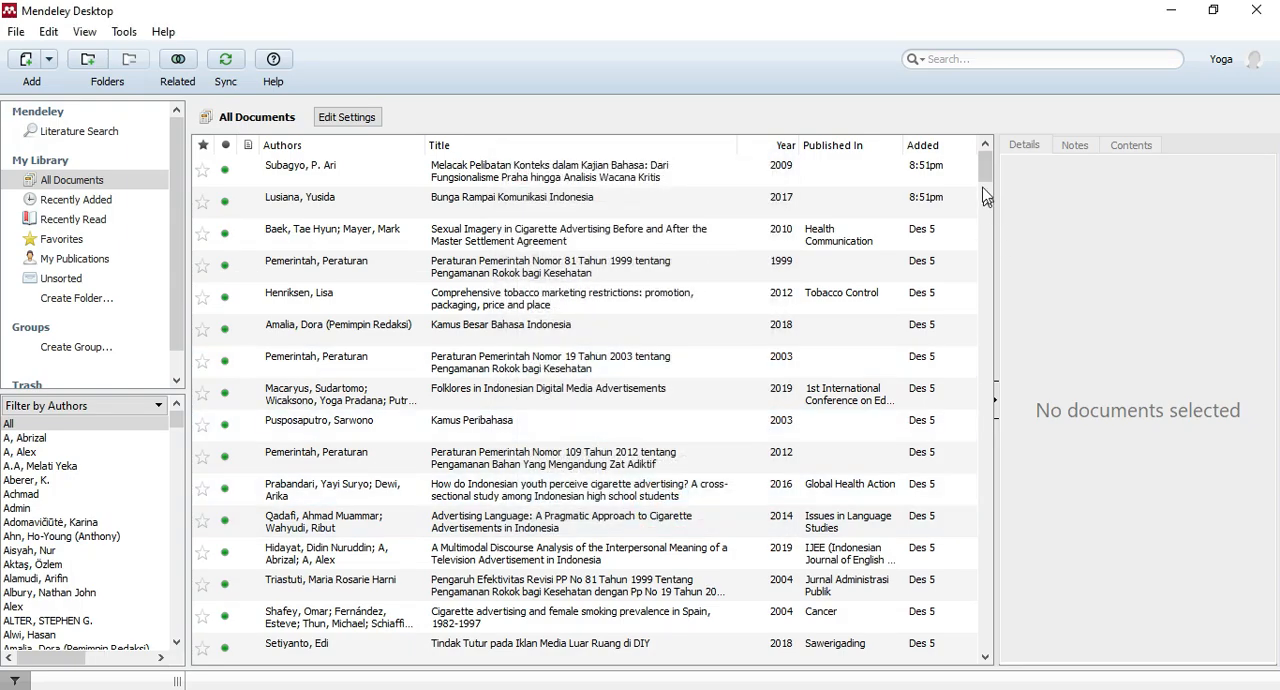
pyautogui.moveTo(987, 176); pyautogui.dragTo(985, 638)
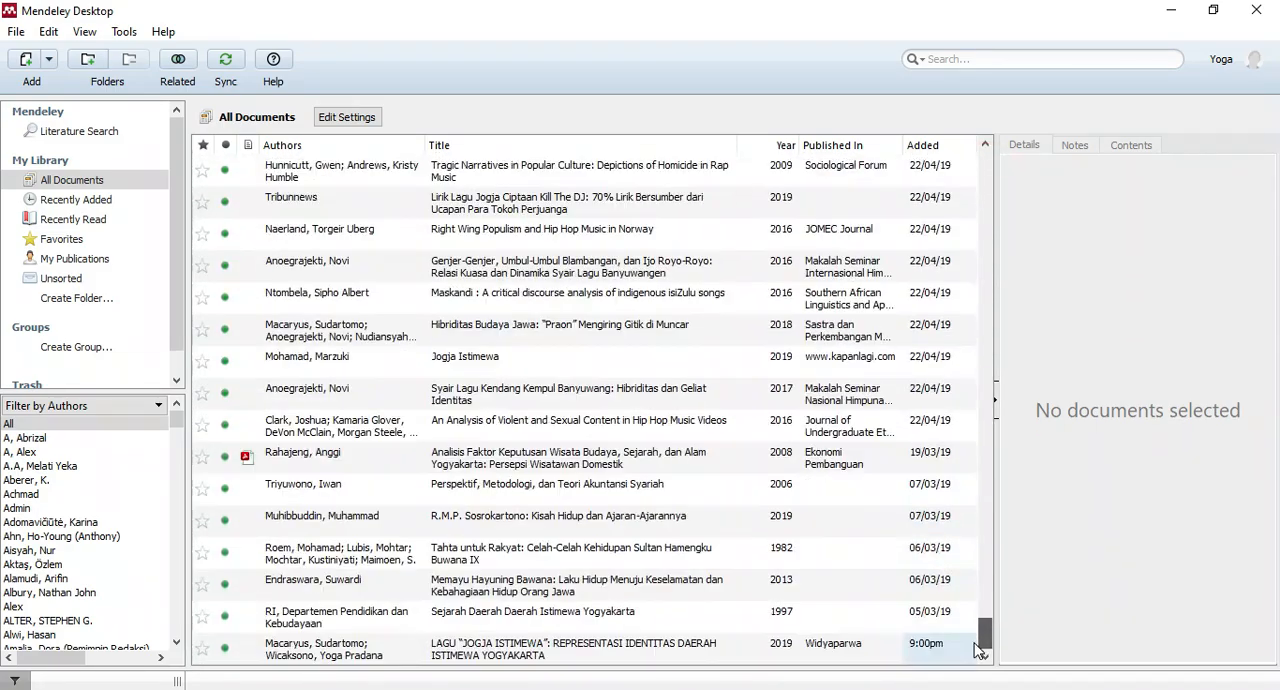
pyautogui.click(330, 652)
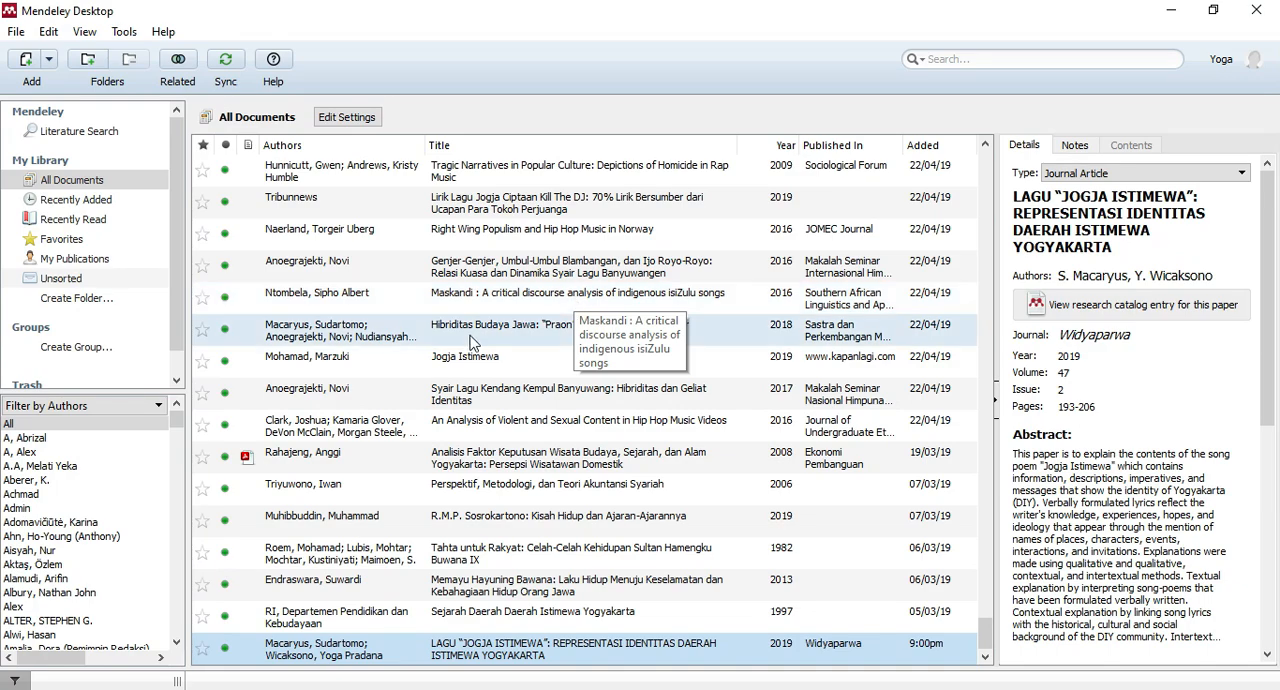
# Start another manual document entry and look through the available document types.
pyautogui.click(50, 62)
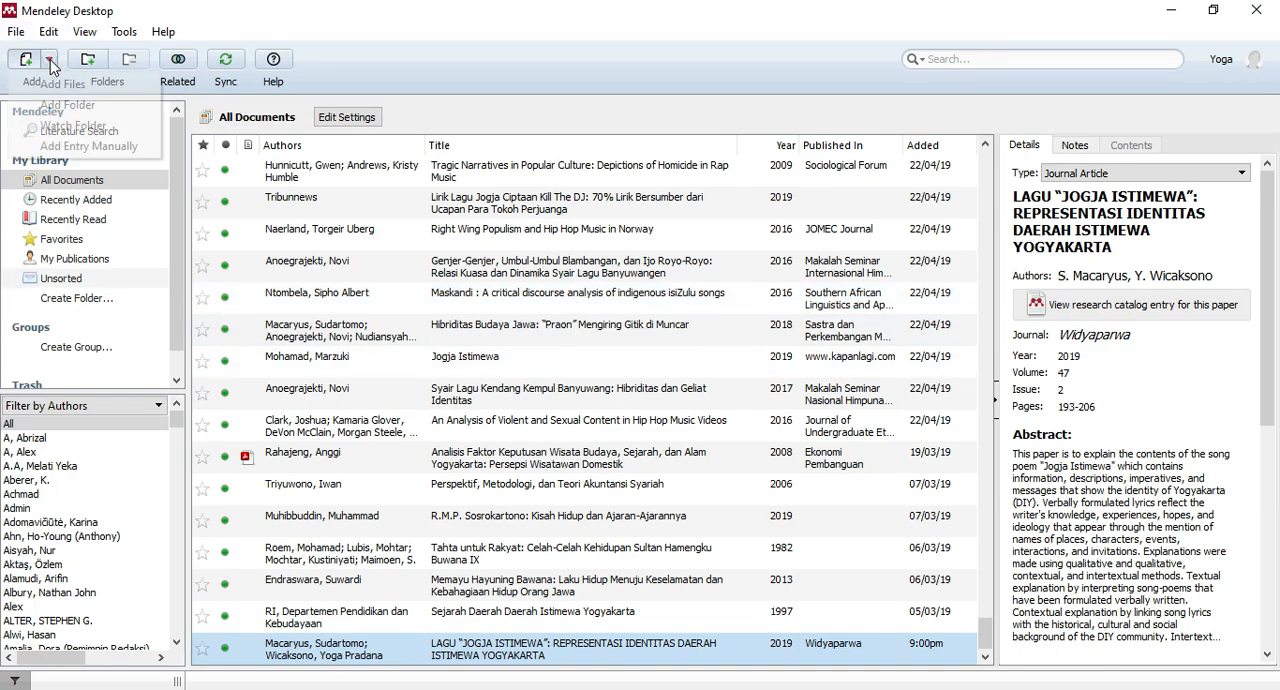
pyautogui.click(78, 147)
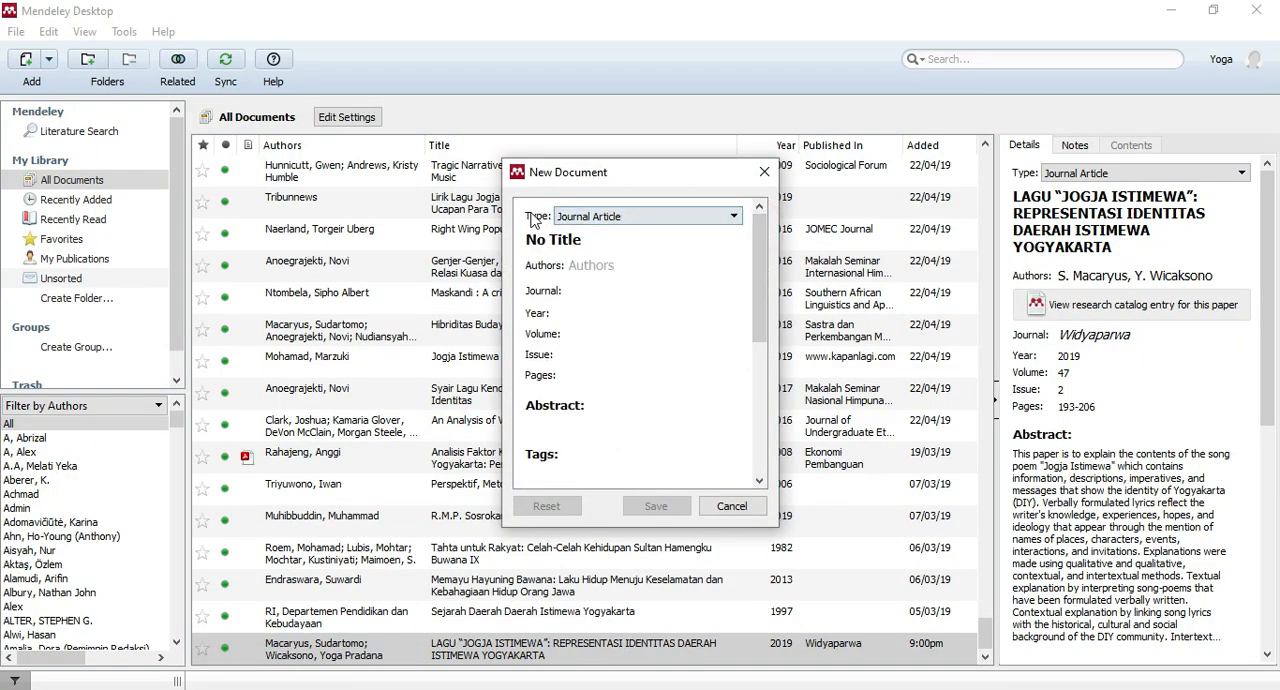
pyautogui.click(634, 222)
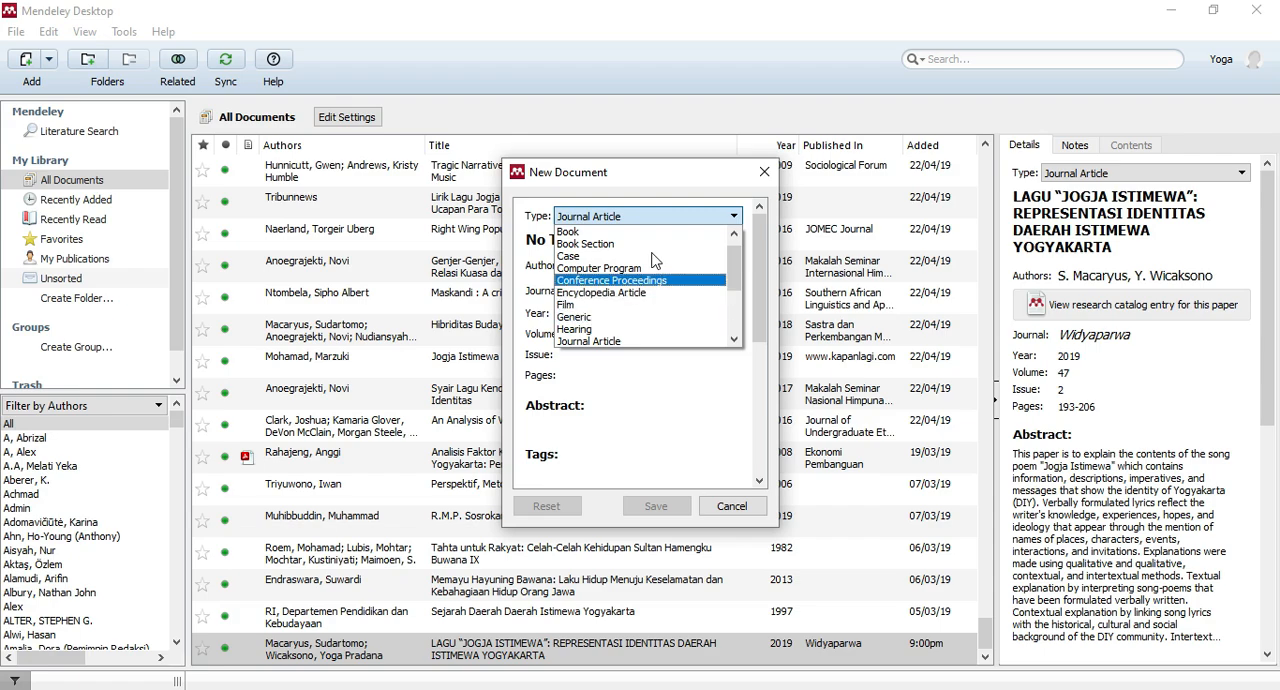
pyautogui.click(540, 187)
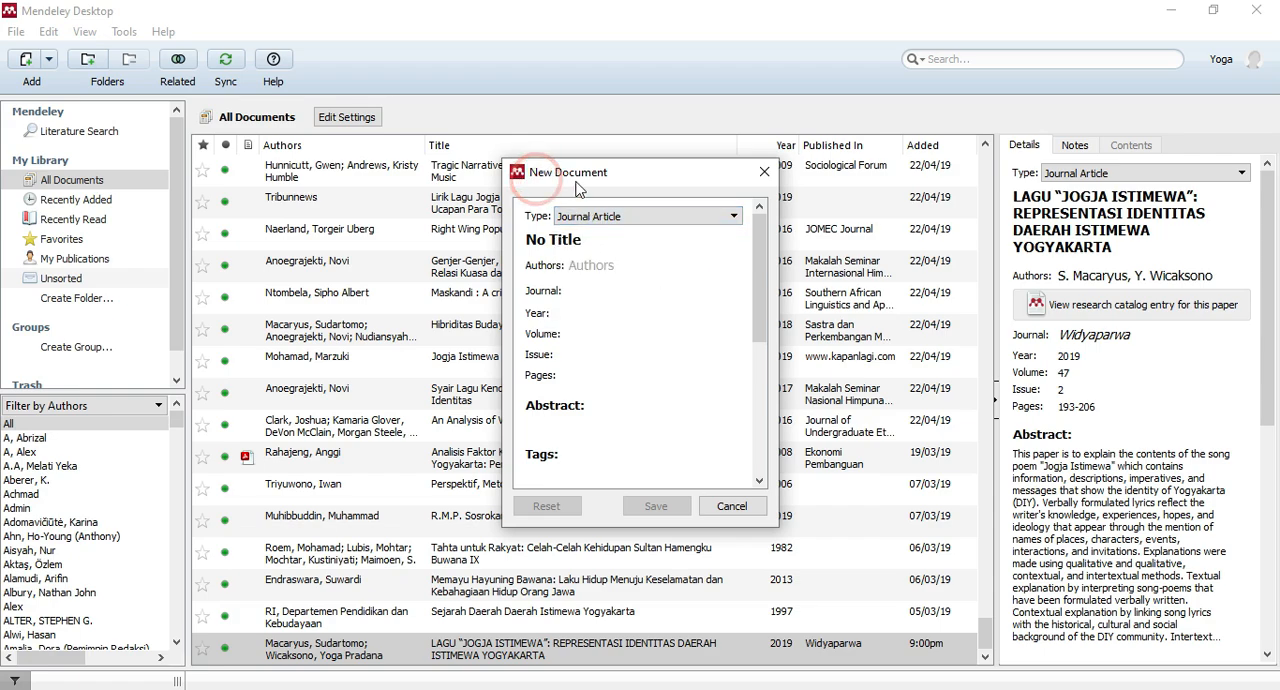
# Switch to the article 328101690.pdf in Nitro Pro and examine its first page for the title, authors and abstract.
pyautogui.click(475, 688)
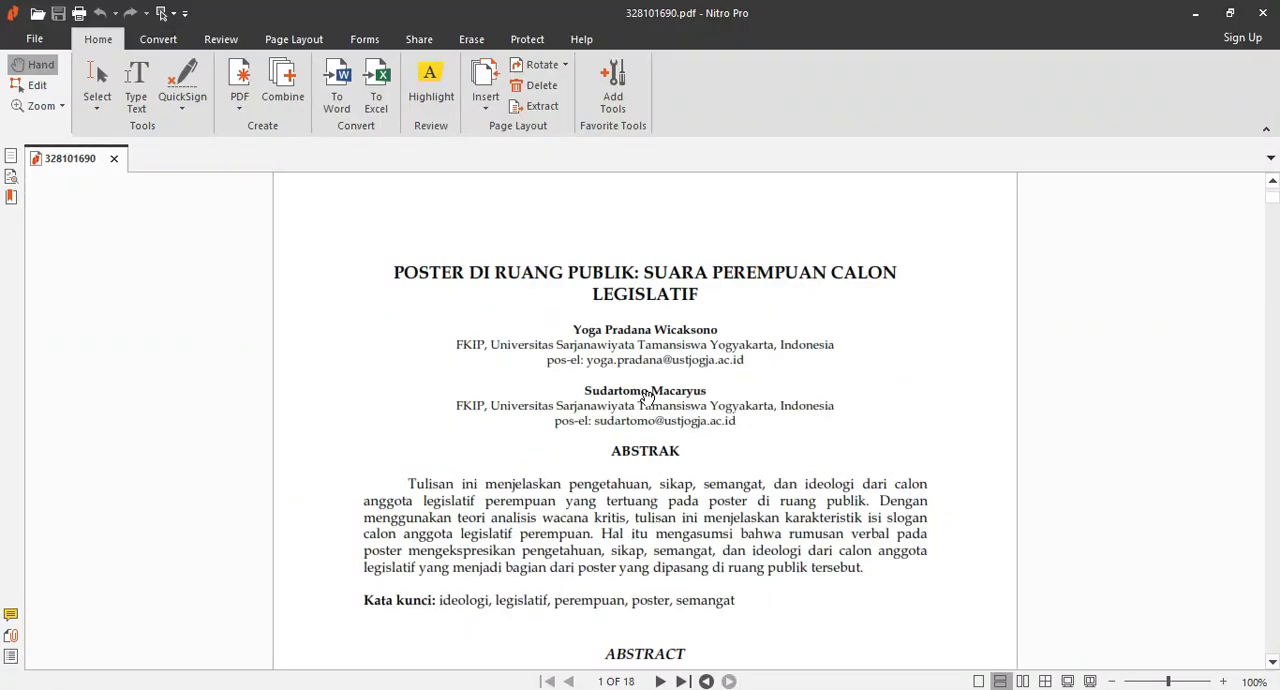
pyautogui.scroll(-5, 648, 398)
pyautogui.scroll(-4, 648, 398)
pyautogui.scroll(10, 645, 395)
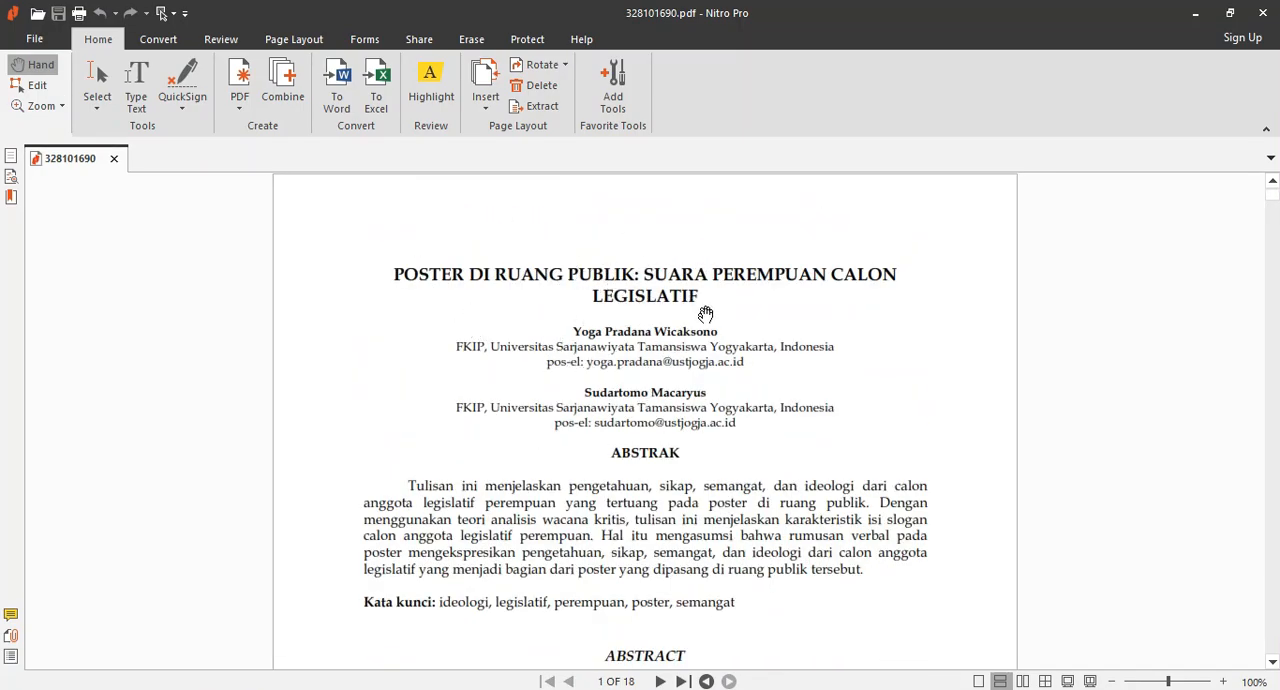
pyautogui.scroll(-3, 684, 351)
pyautogui.scroll(-3, 684, 351)
pyautogui.scroll(5, 635, 386)
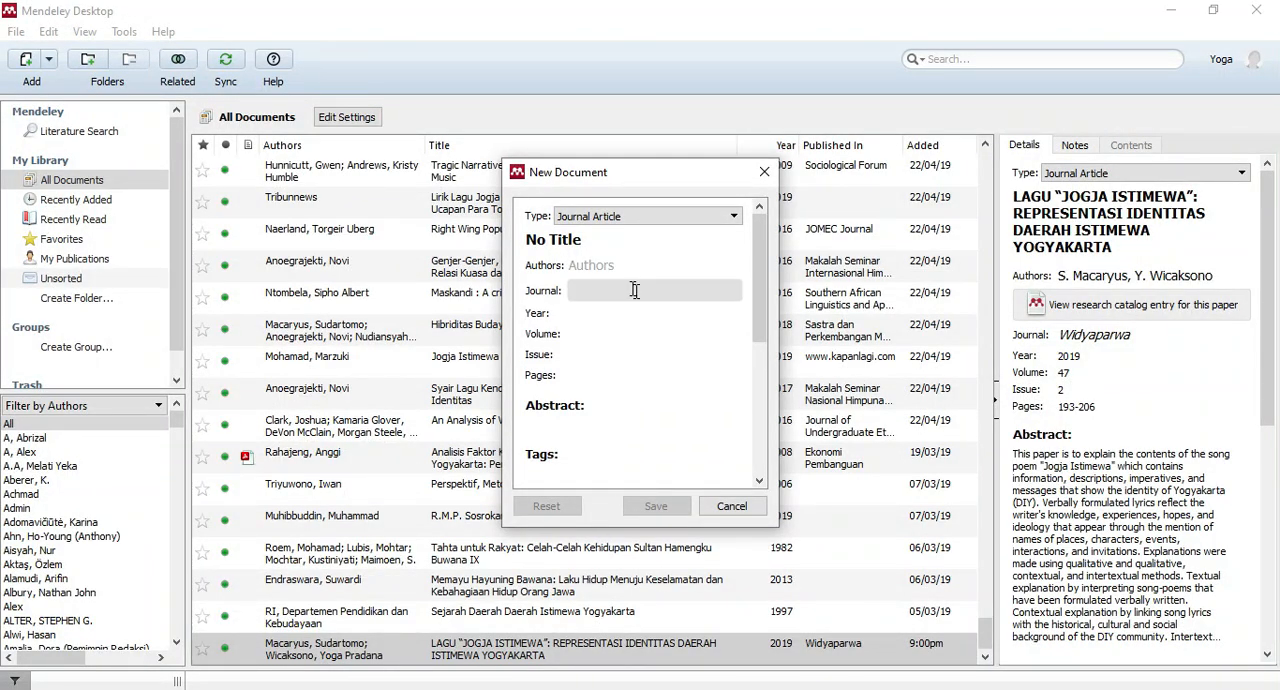
# In Mendeley Desktop, set the new document's type to Journal Article and clear the placeholder title.
pyautogui.click(731, 216)
pyautogui.click(731, 216)
pyautogui.click(614, 218)
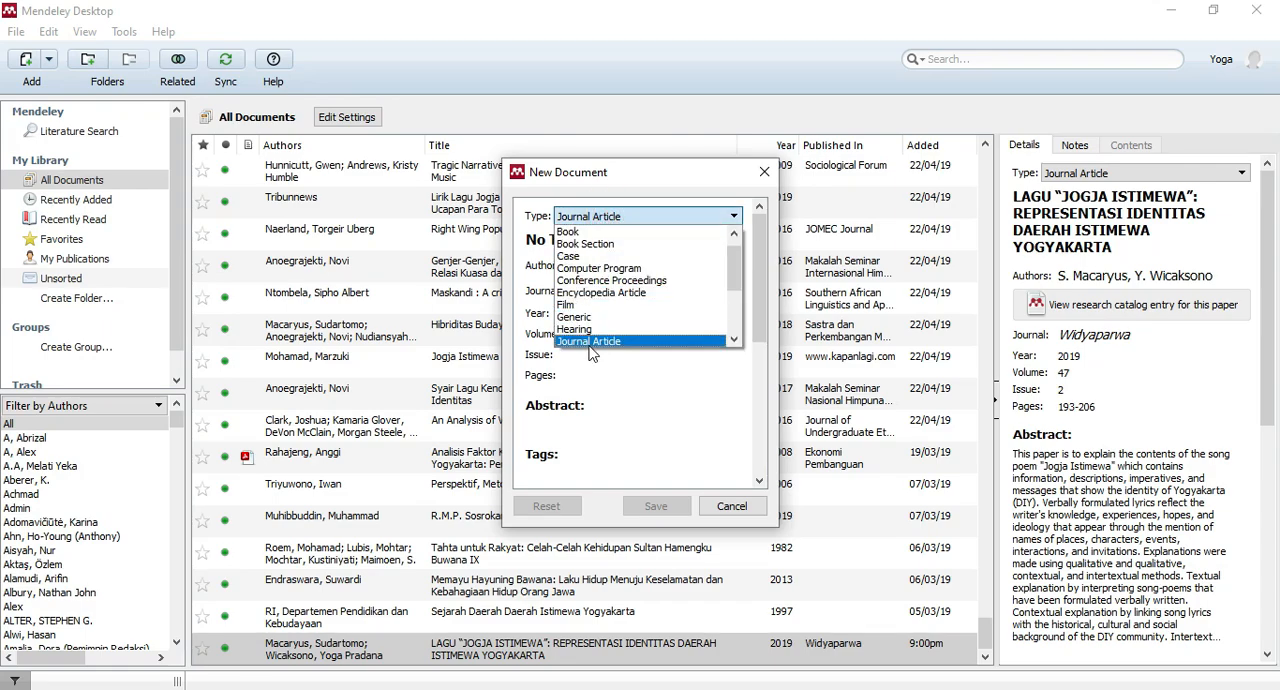
pyautogui.click(587, 341)
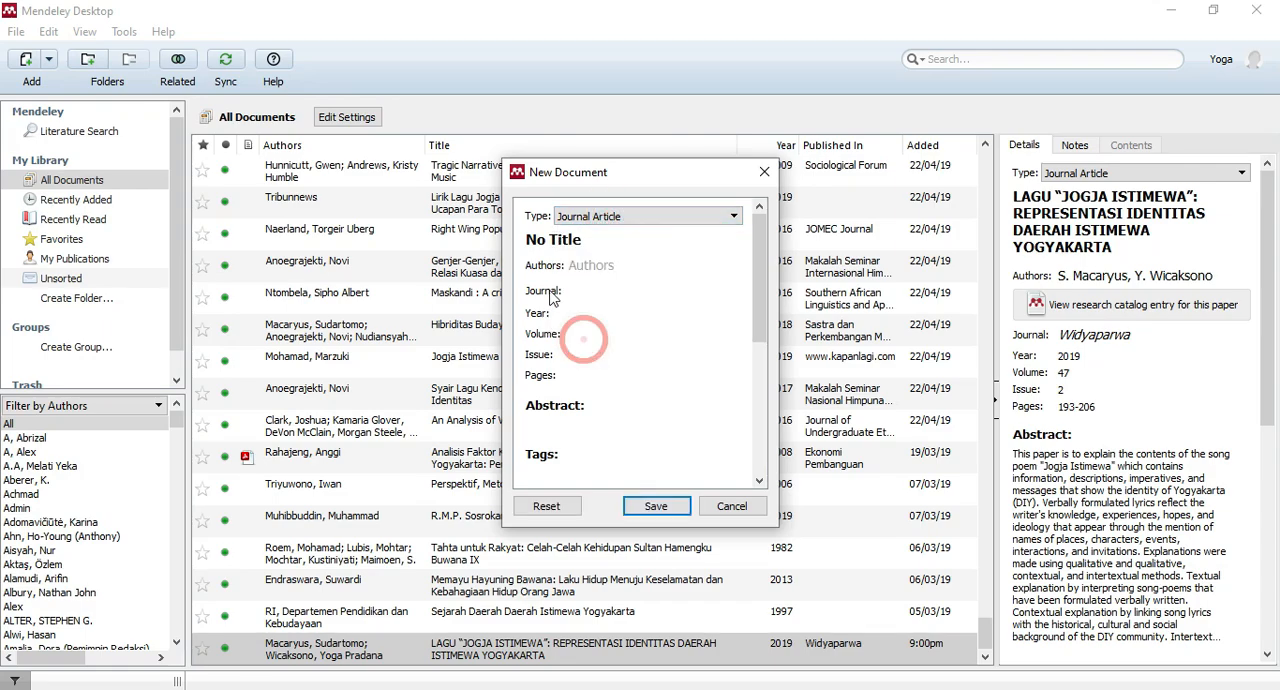
pyautogui.click(593, 239)
pyautogui.tripleClick(593, 239)
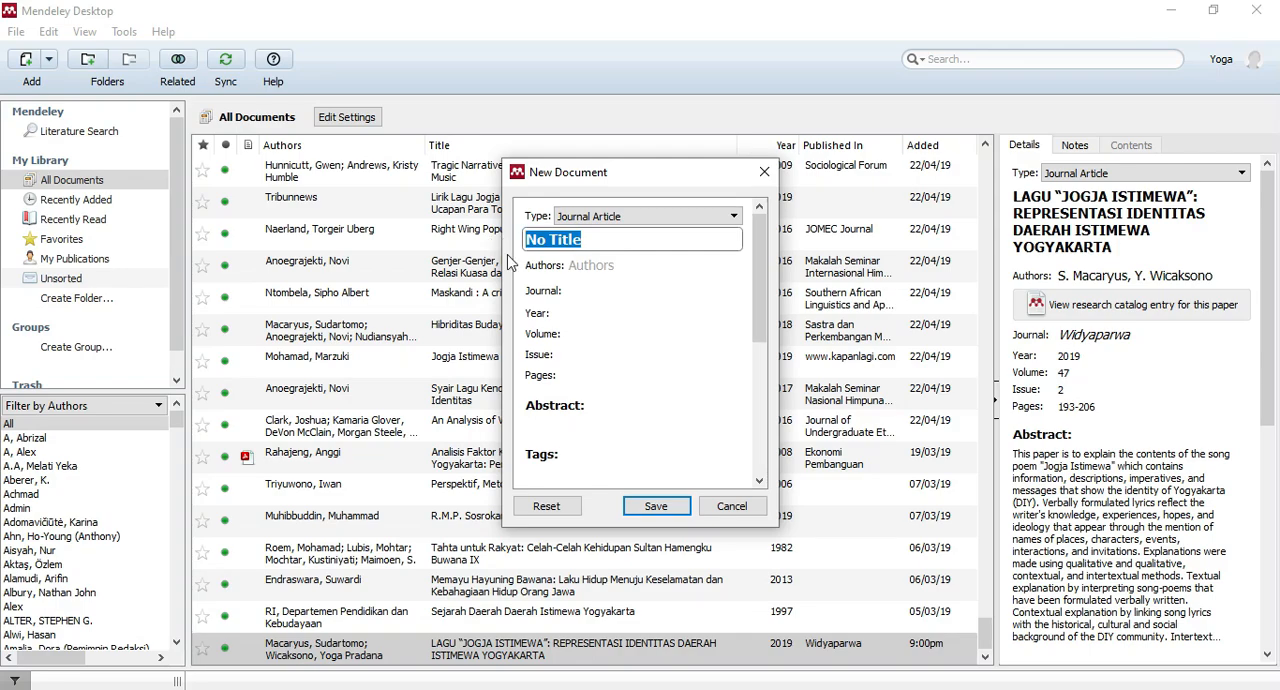
pyautogui.press('BackSpace')
pyautogui.rightClick(593, 243)
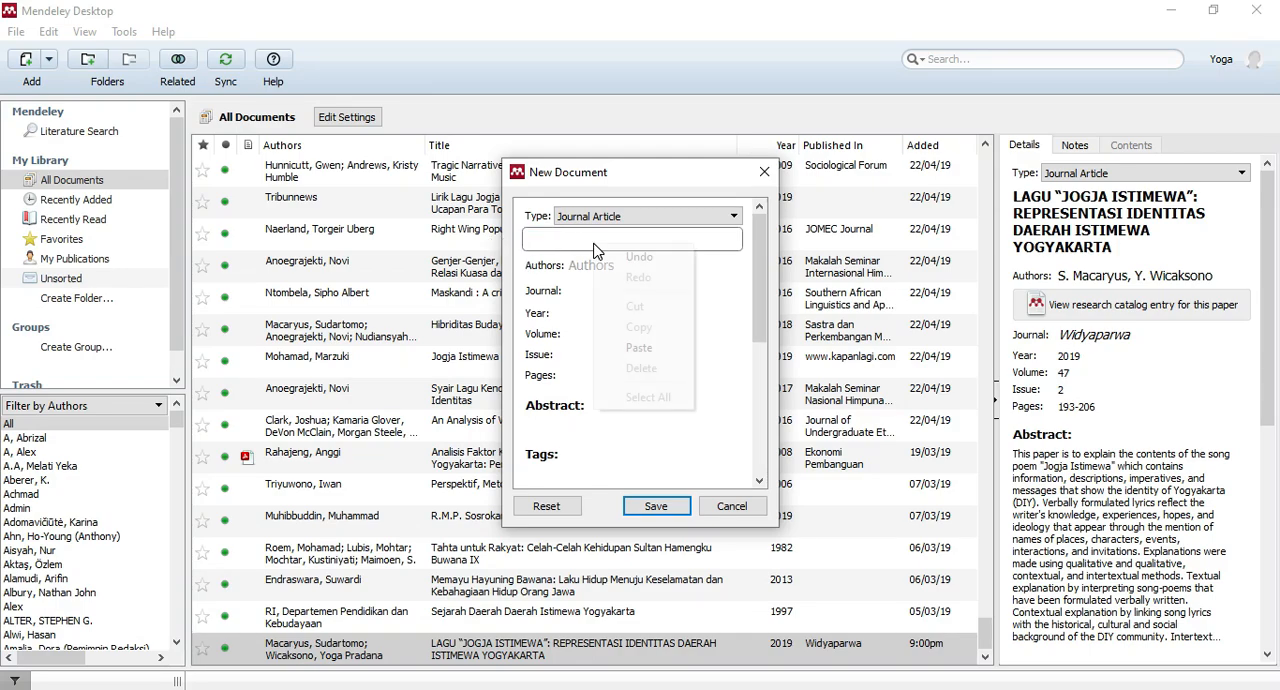
pyautogui.click(548, 402)
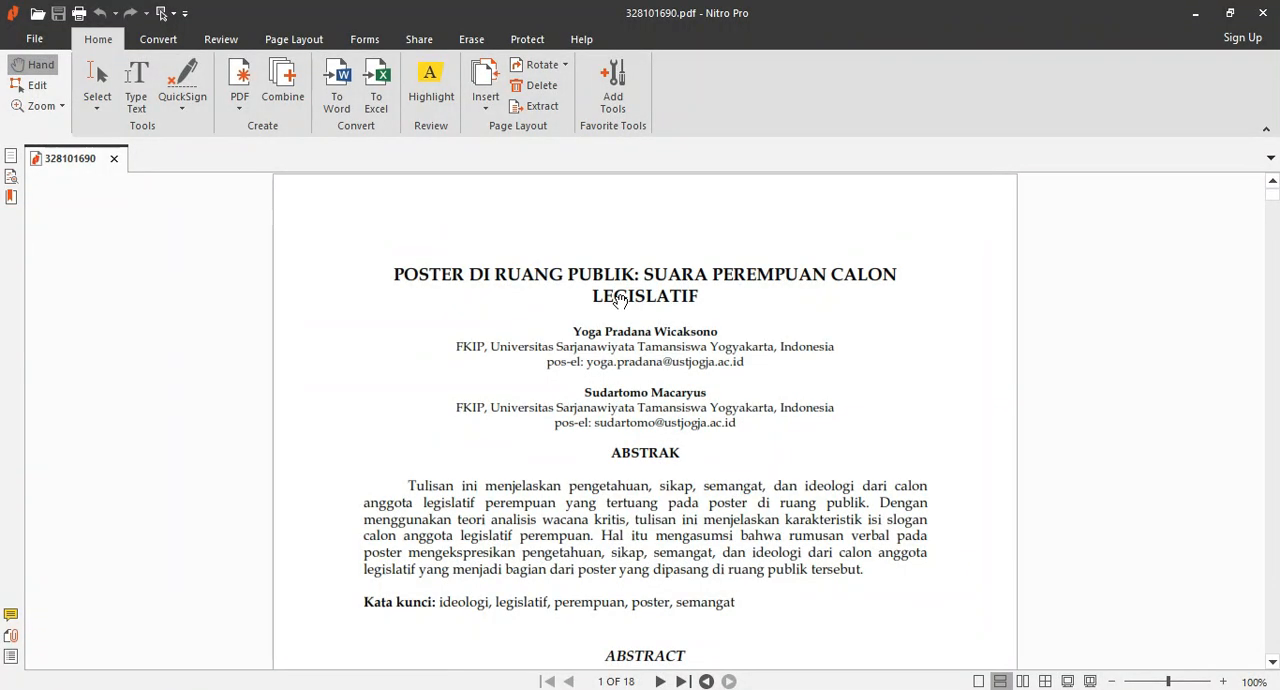
# Copy the title "POSTER DI RUANG PUBLIK: SUARA PEREMPUAN CALON LEGISLATIF" from the PDF in Nitro Pro into the new document's title in Mendeley Desktop.
pyautogui.click(614, 294)
pyautogui.click(90, 82)
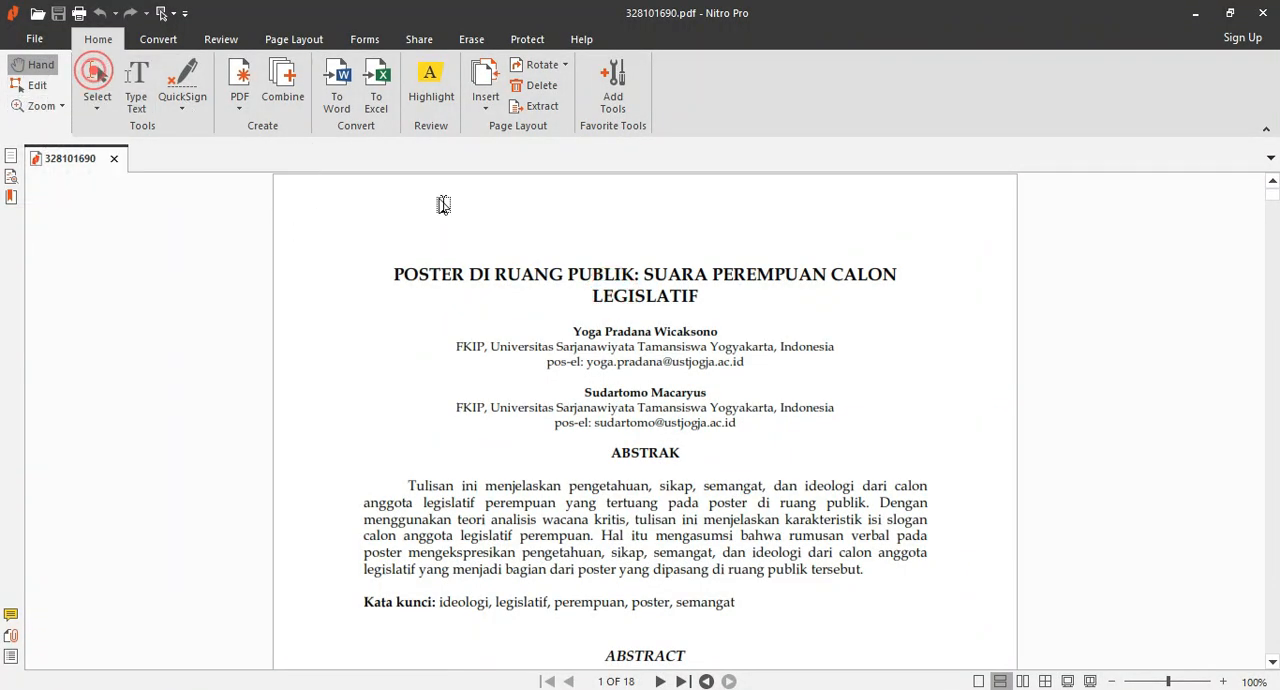
pyautogui.doubleClick(426, 270)
pyautogui.hotkey('ctrl', 'a')
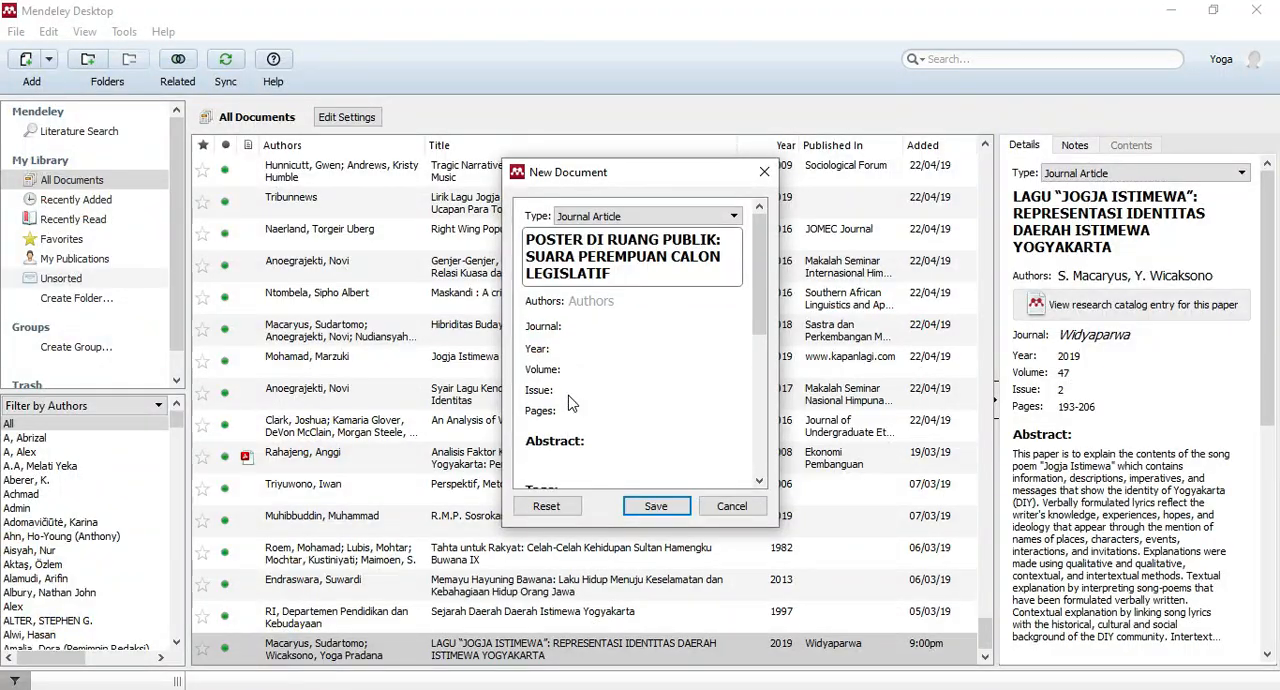
pyautogui.click(592, 301)
pyautogui.hotkey('alt', 'Tab')
# Copy the first author's name from the PDF into the new document's authors, accepting the suggested last-name-first form.
pyautogui.doubleClick(630, 330)
pyautogui.moveTo(574, 331); pyautogui.dragTo(724, 331)
pyautogui.hotkey('ctrl', 'c')
pyautogui.hotkey('alt', 'Tab')
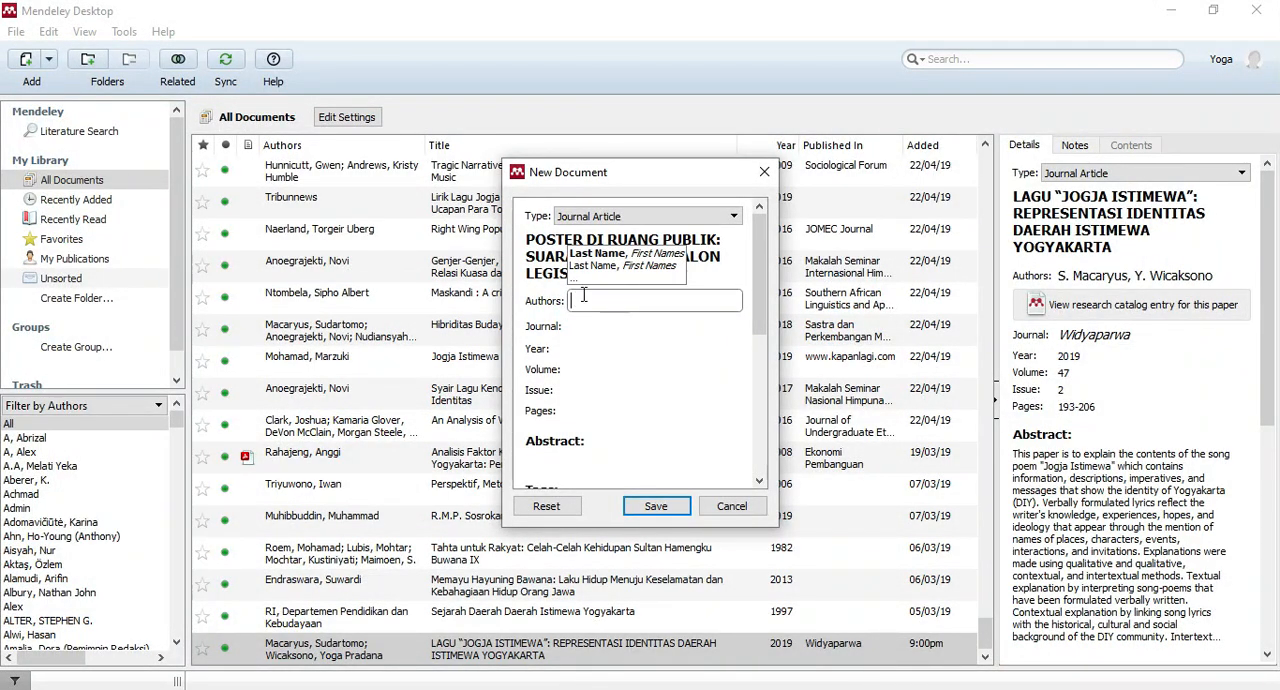
pyautogui.hotkey('ctrl', 'v')
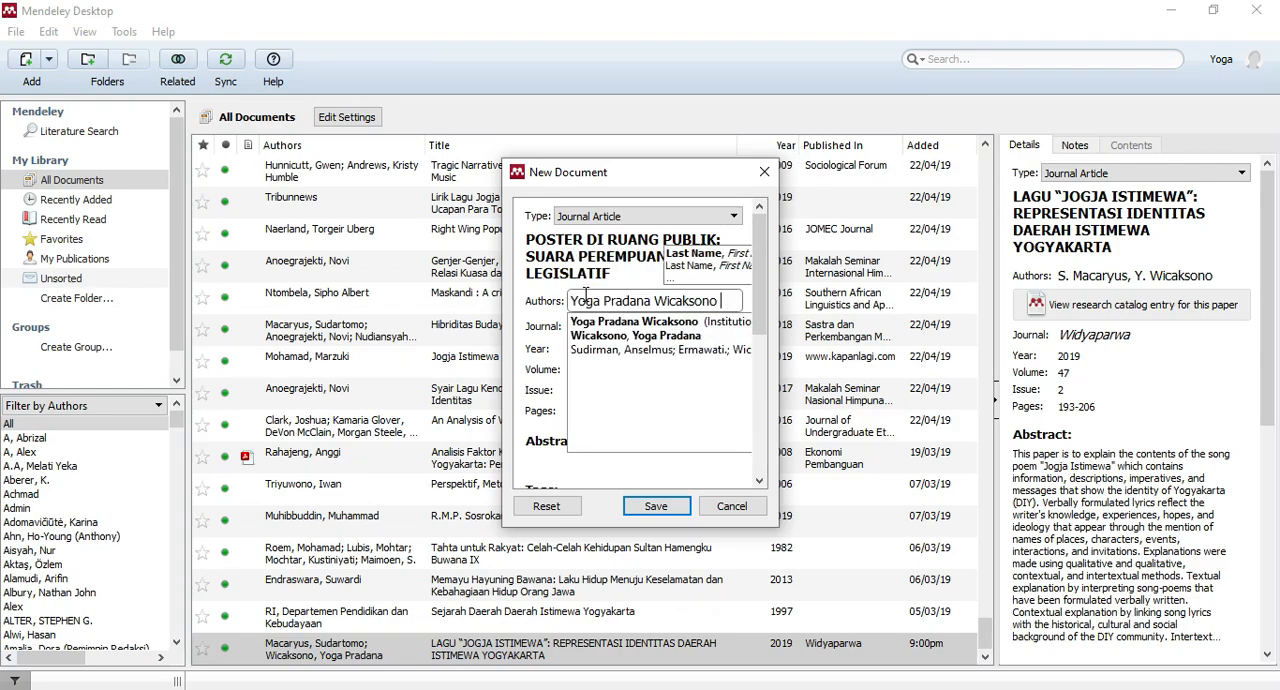
pyautogui.press('BackSpace')
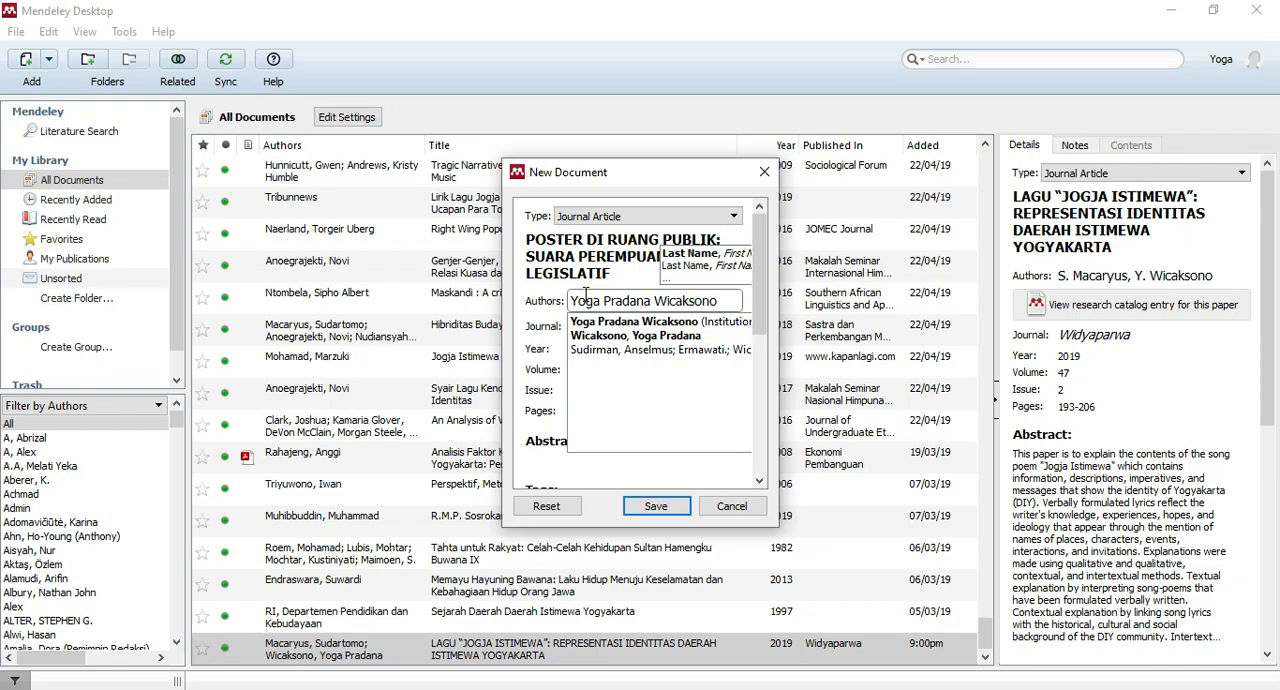
pyautogui.press('Return')
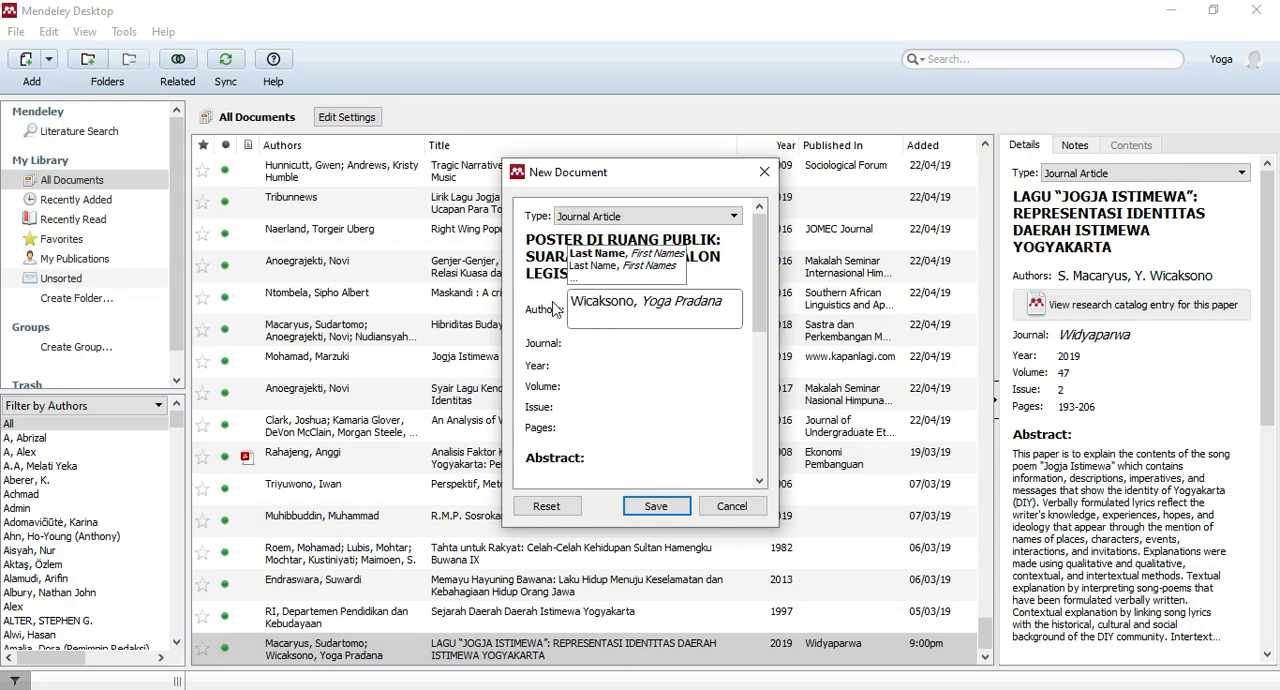
# Copy the second author's name from the PDF in Nitro Pro and add it to the authors in Mendeley Desktop, last name first.
pyautogui.click(472, 689)
pyautogui.click(593, 392)
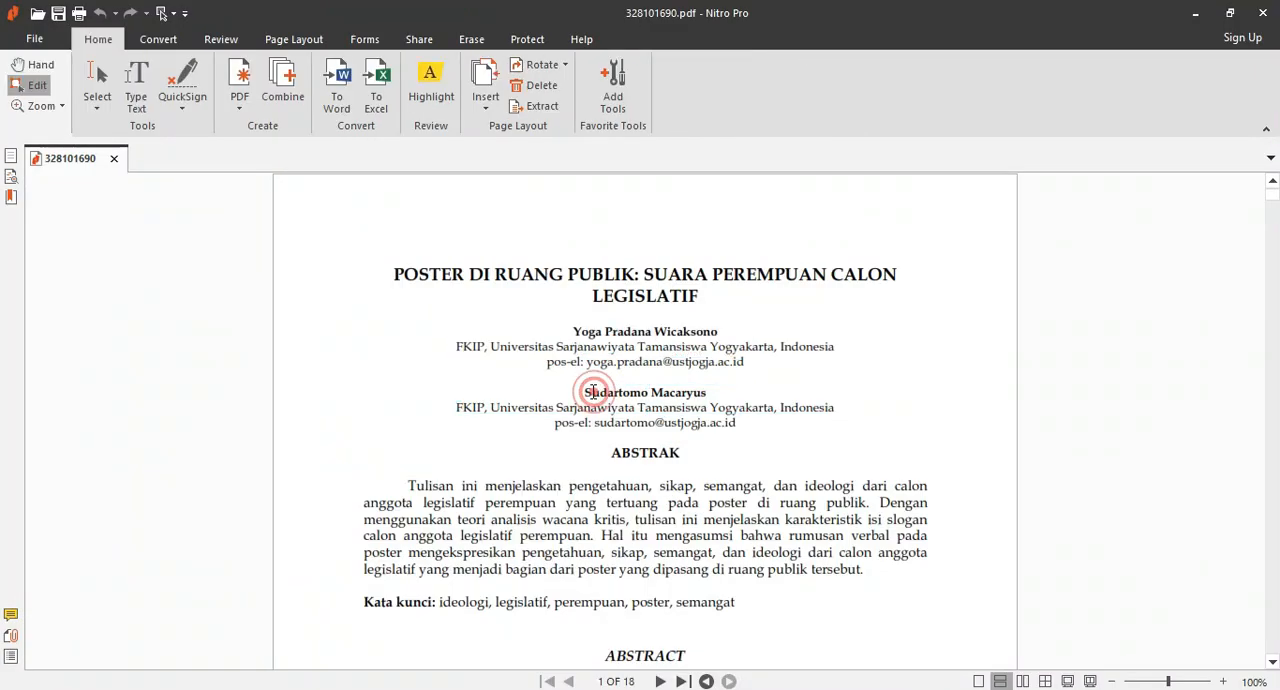
pyautogui.tripleClick(593, 392)
pyautogui.hotkey('ctrl', 'c')
pyautogui.hotkey('alt', 'Tab')
pyautogui.hotkey('ctrl', 'v')
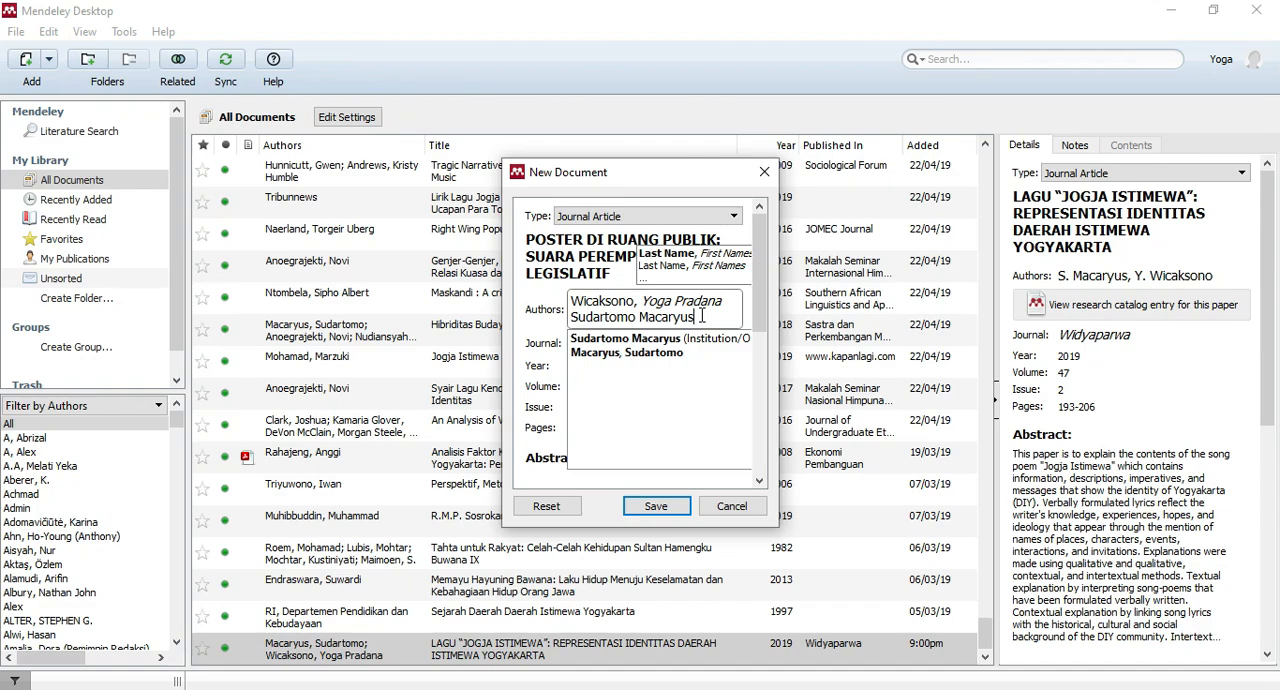
pyautogui.press('Return')
pyautogui.press('BackSpace')
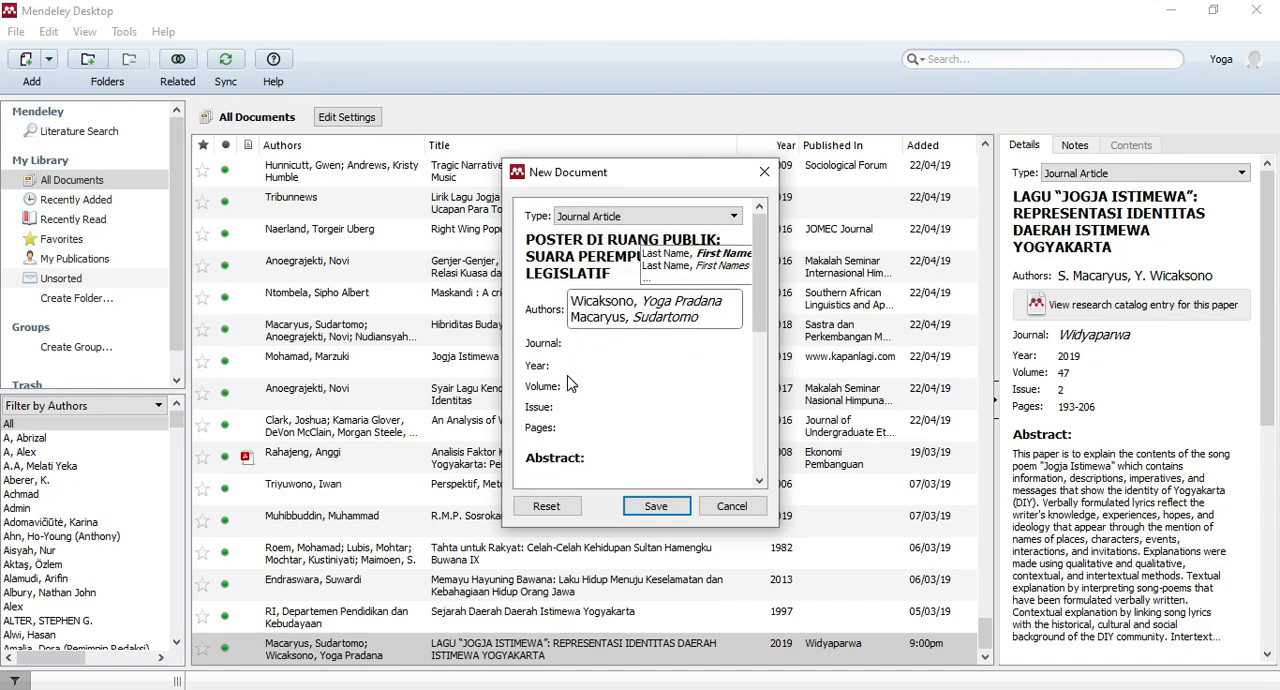
# Copy the journal name CARAKA from the footer of the PDF's first page into the new document's journal field.
pyautogui.click(583, 344)
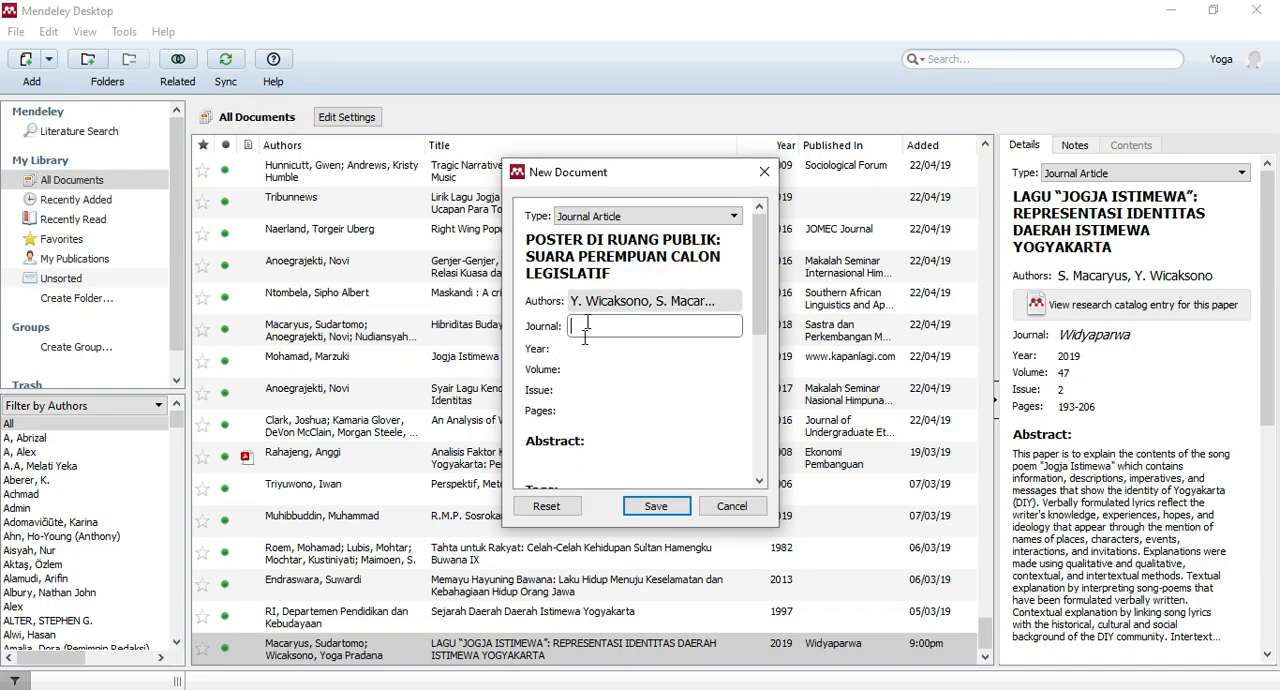
pyautogui.click(524, 689)
pyautogui.scroll(-5, 529, 363)
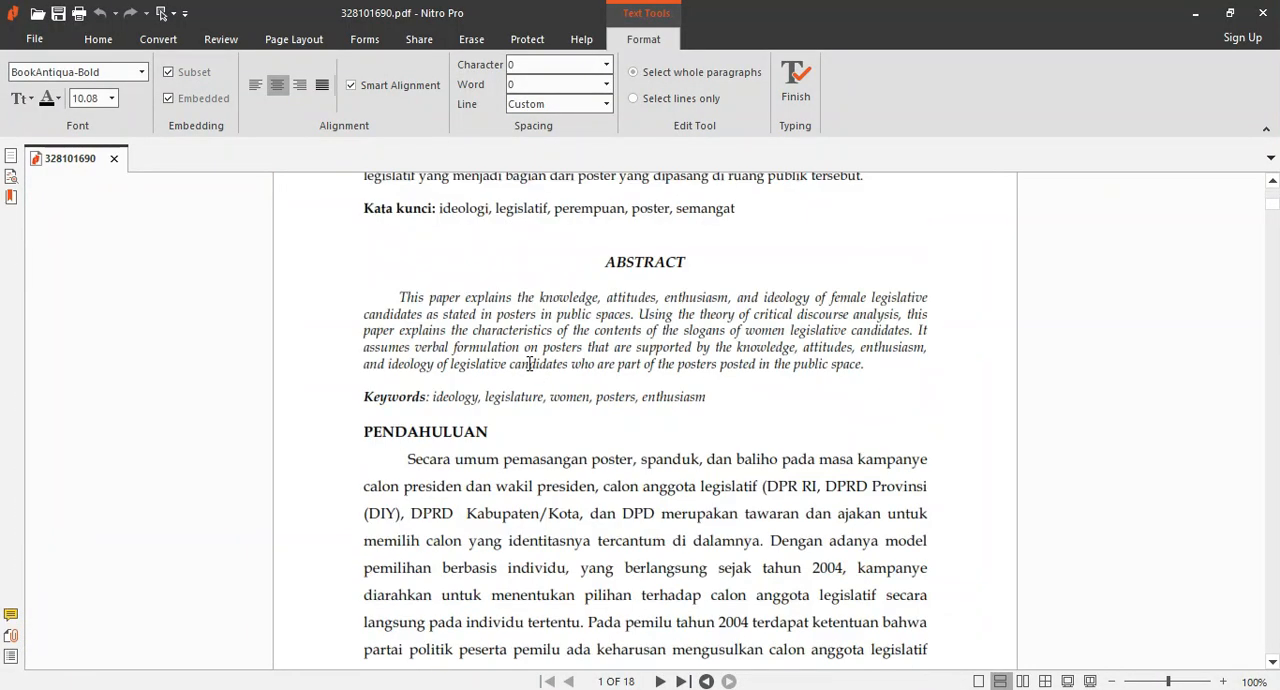
pyautogui.moveTo(423, 503); pyautogui.dragTo(366, 498)
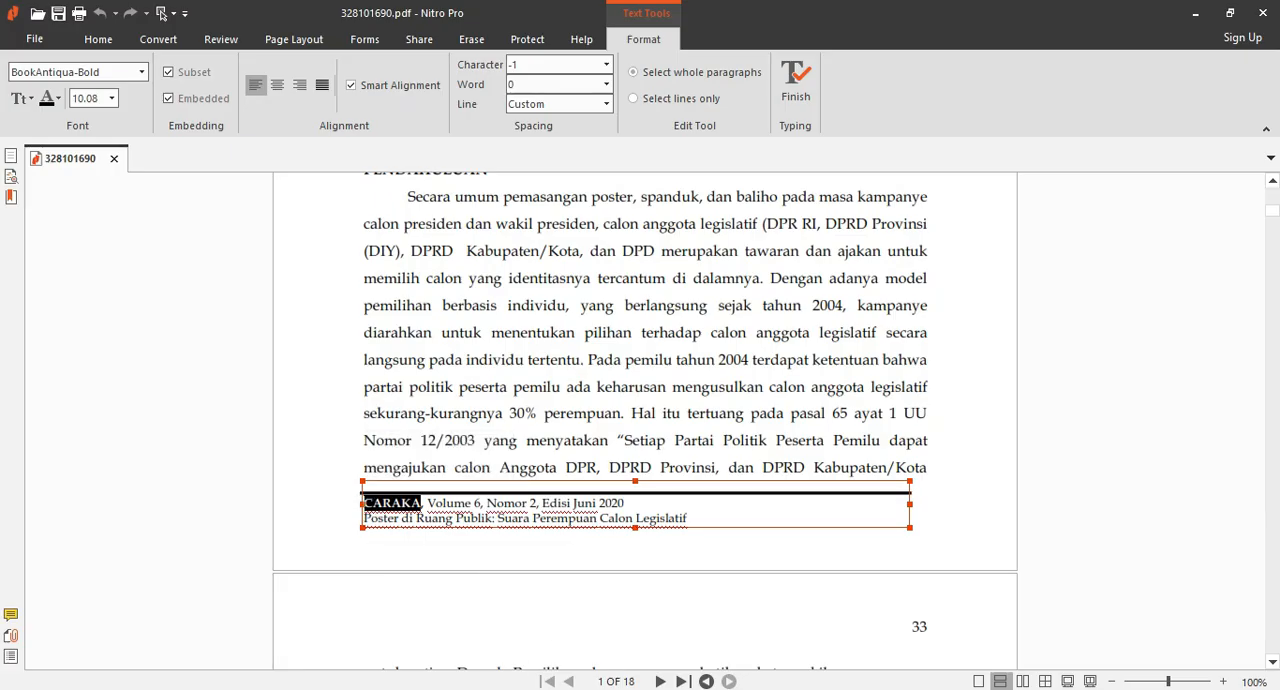
pyautogui.hotkey('alt', 'Tab')
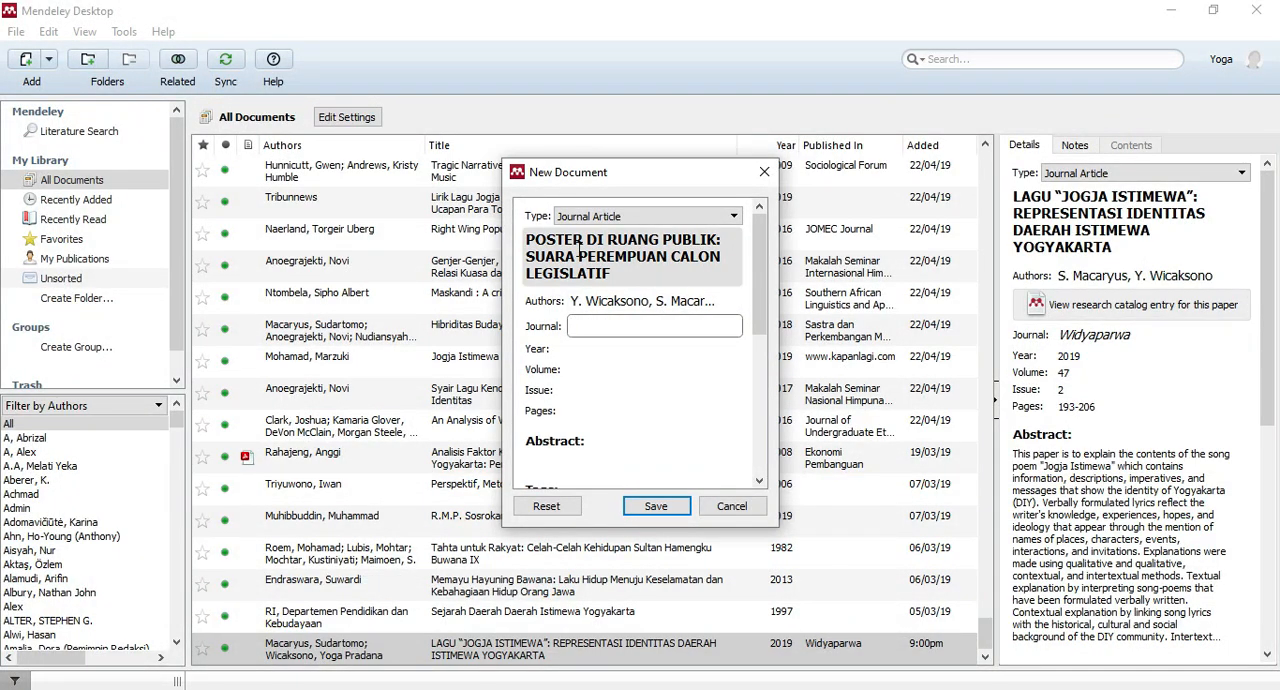
pyautogui.click(586, 350)
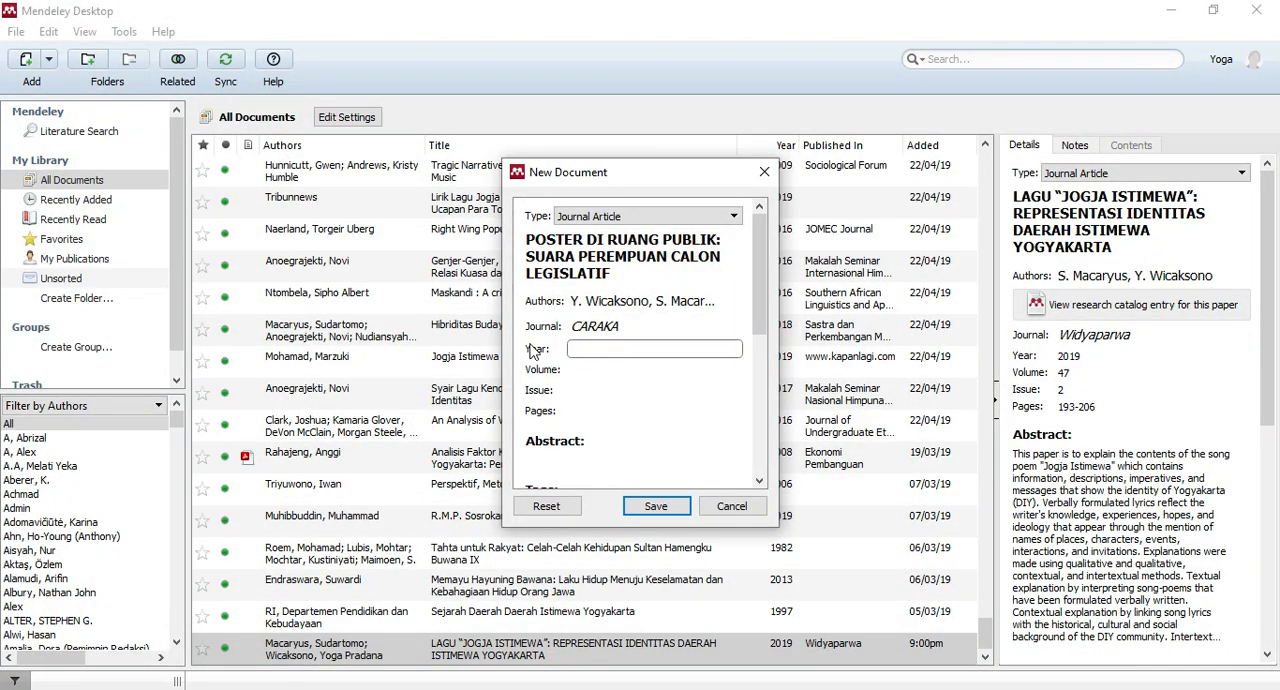
# Copy the year 2020 from the PDF footer in Nitro Pro into the new document's year in Mendeley Desktop.
pyautogui.hotkey('alt', 'Tab')
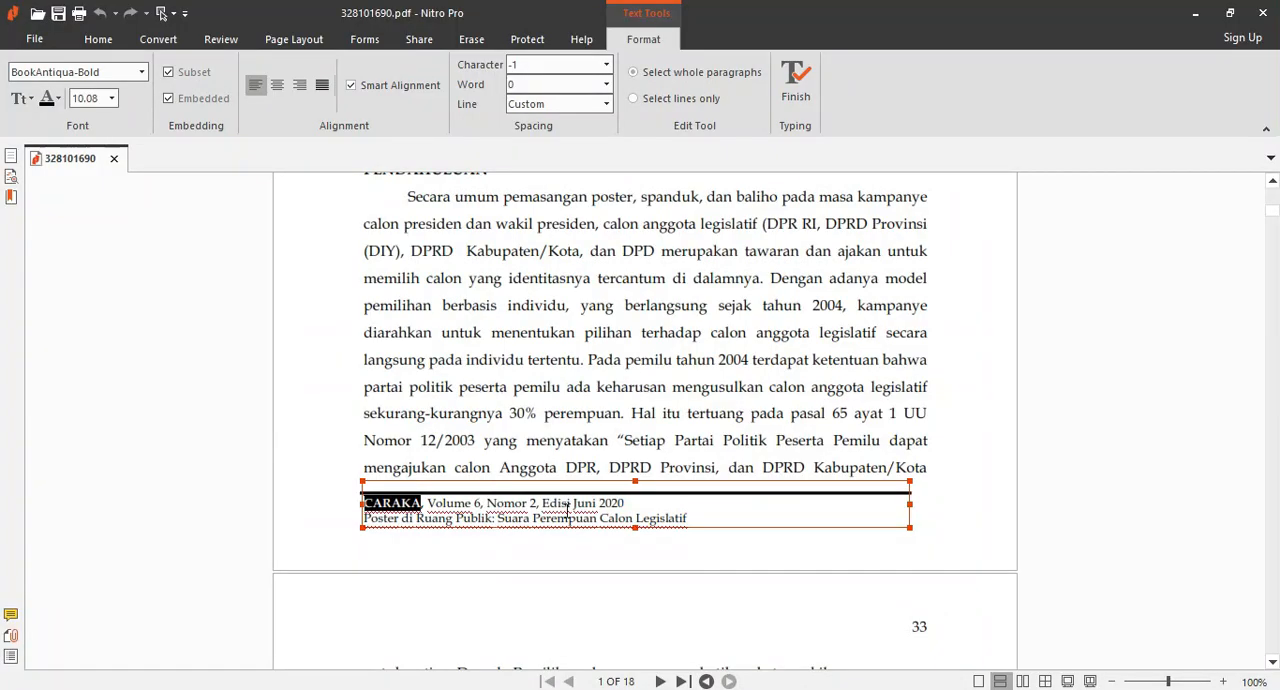
pyautogui.moveTo(598, 503); pyautogui.dragTo(626, 503)
pyautogui.hotkey('ctrl', 'c')
pyautogui.hotkey('alt', 'Tab')
pyautogui.hotkey('ctrl', 'v')
# Copy the volume number 6 from the PDF footer in Nitro Pro into the new document's volume in Mendeley Desktop.
pyautogui.click(562, 370)
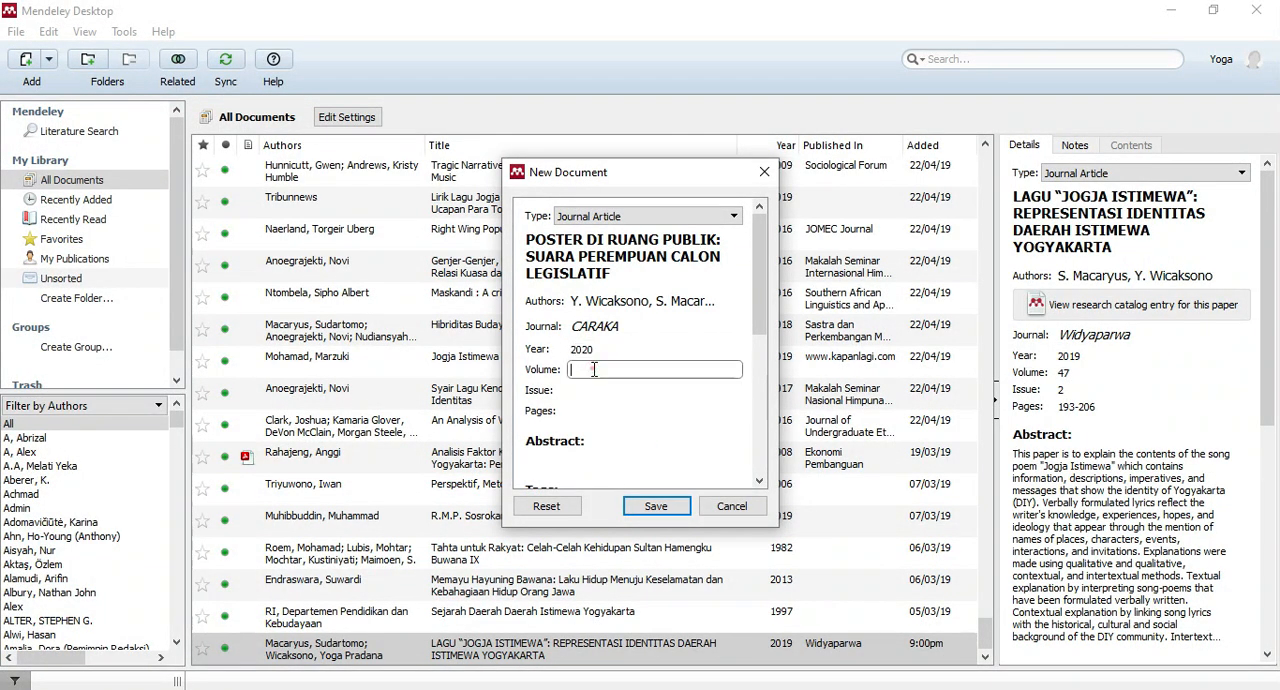
pyautogui.hotkey('alt', 'Tab')
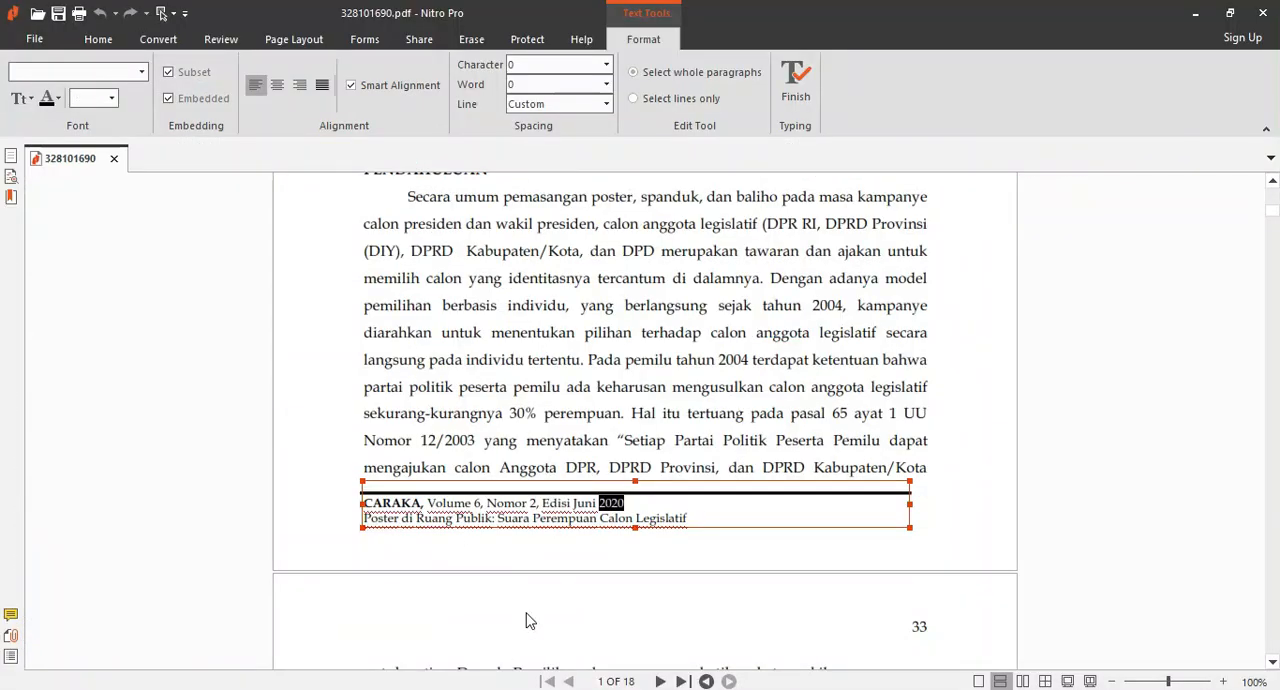
pyautogui.doubleClick(477, 503)
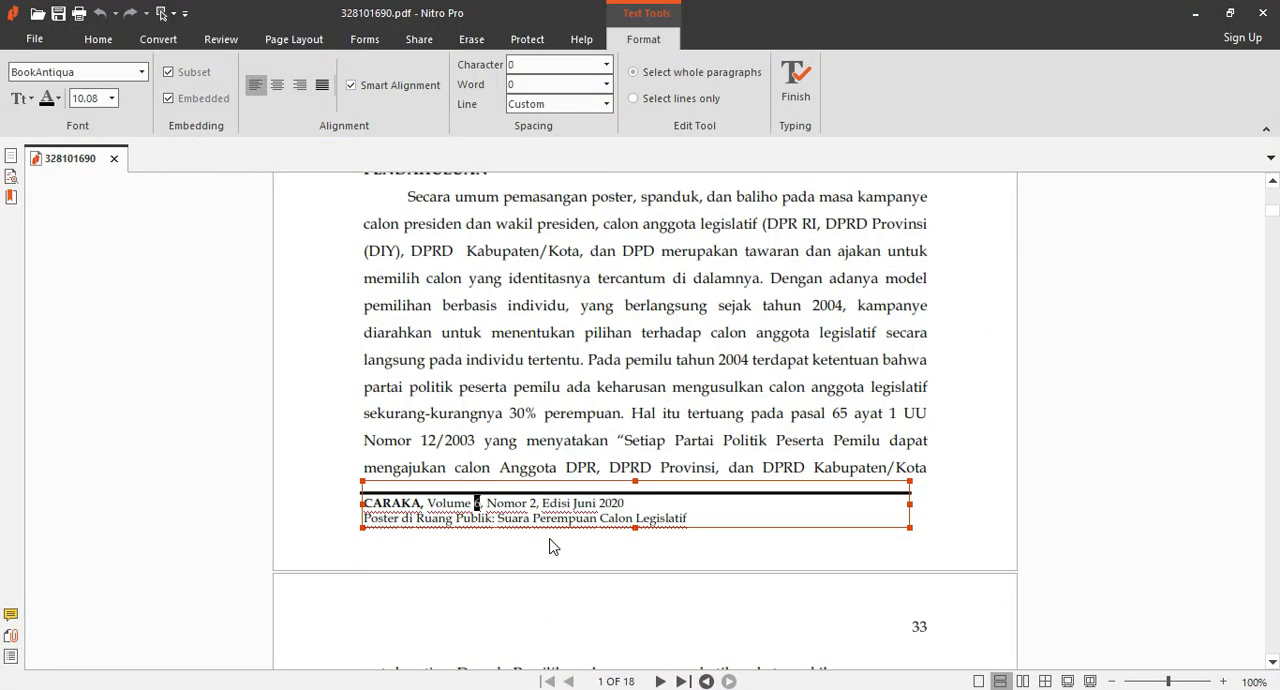
pyautogui.hotkey('ctrl', 'c')
pyautogui.hotkey('alt', 'Tab')
pyautogui.hotkey('ctrl', 'v')
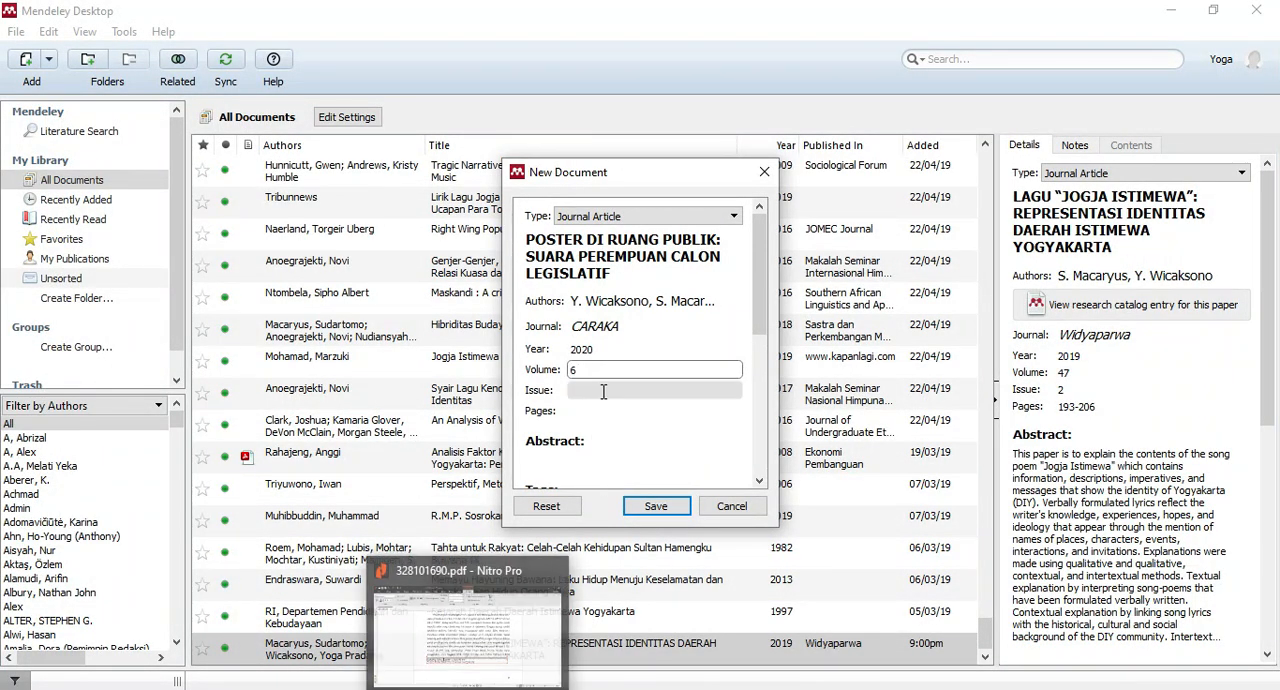
# Set the new document's issue to 2, taken from the journal details in the PDF footer in Nitro Pro.
pyautogui.click(603, 391)
pyautogui.hotkey('alt', 'Tab')
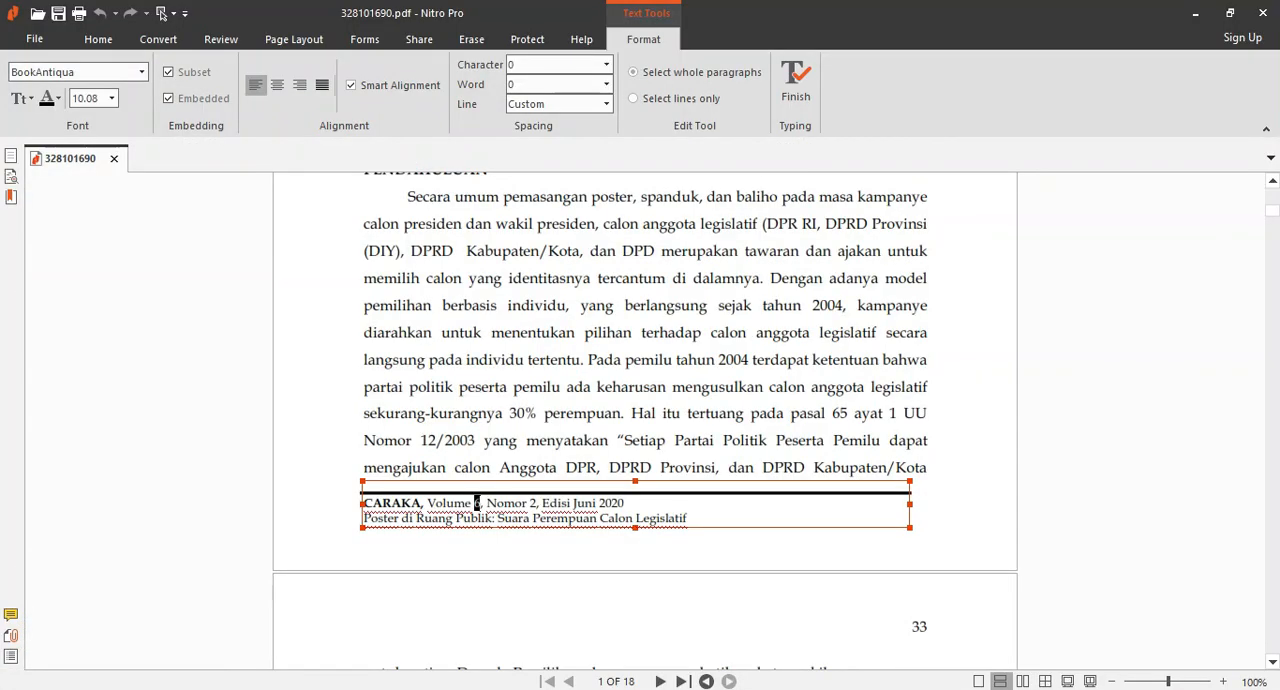
pyautogui.hotkey('alt', 'Tab')
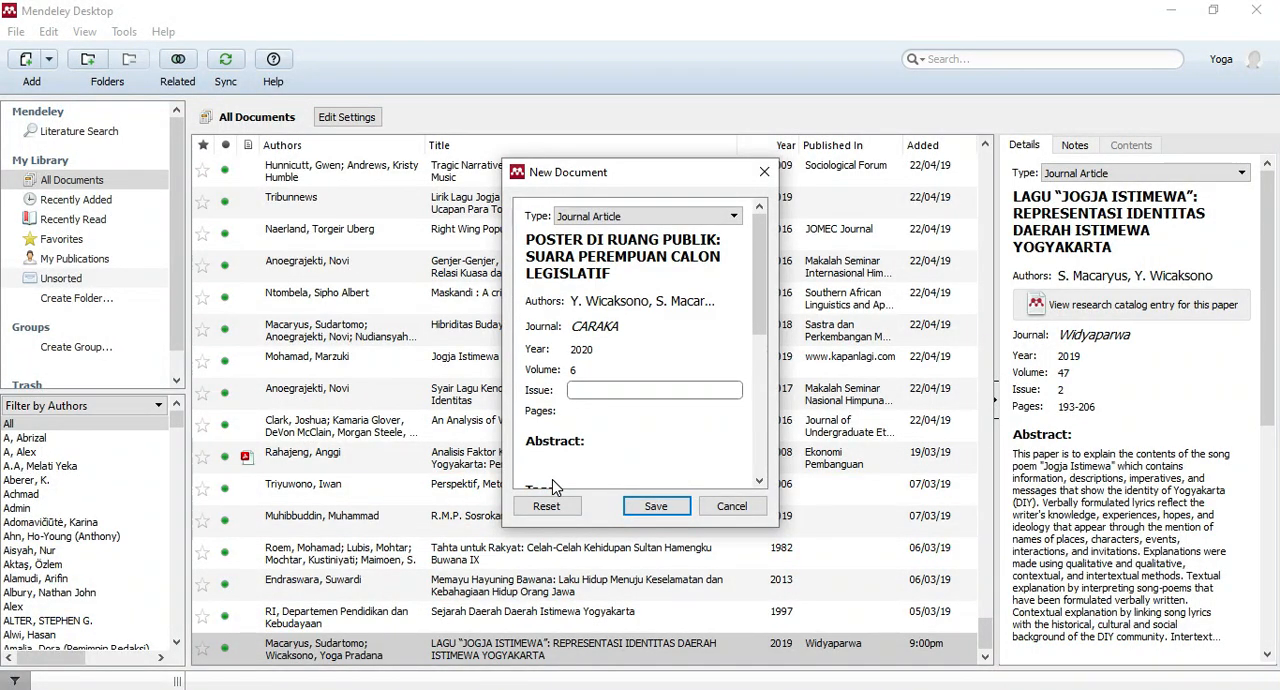
pyautogui.hotkey('alt', 'Tab')
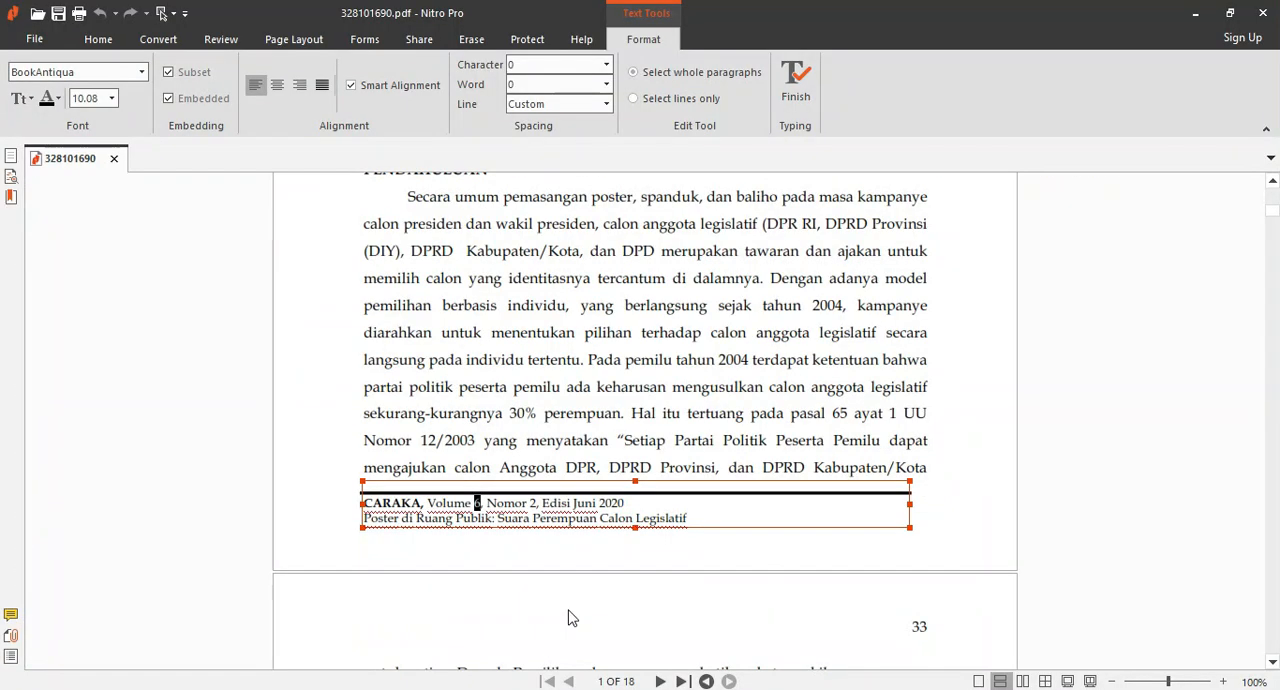
pyautogui.scroll(-5, 541, 510)
pyautogui.scroll(-2, 541, 510)
pyautogui.scroll(10, 542, 510)
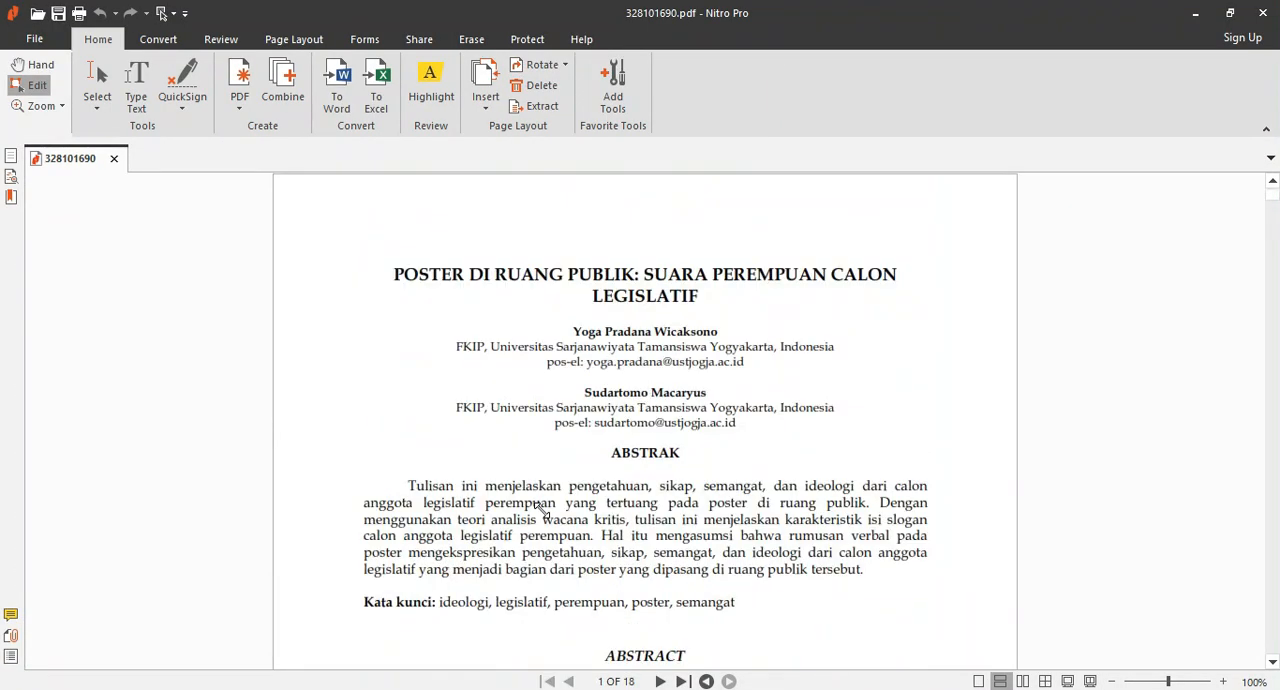
pyautogui.hotkey('alt', 'Tab')
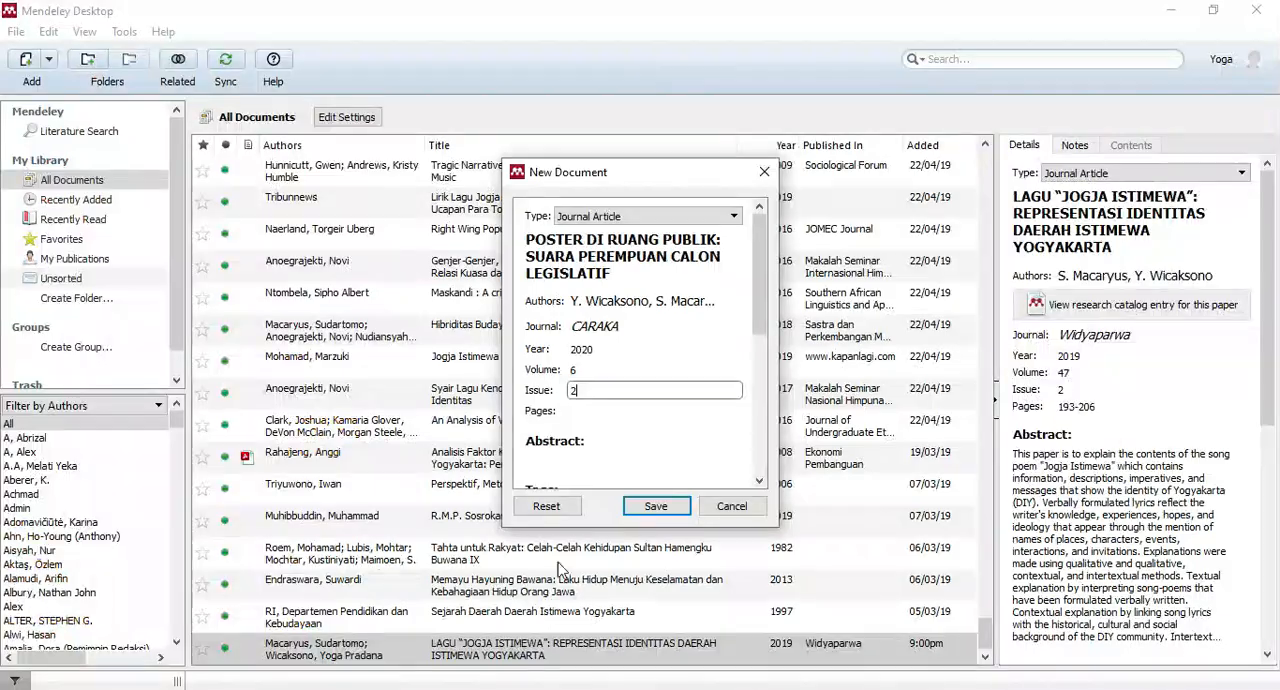
# Go through the pages, URL and remaining fields without filling them in, and save the new document.
pyautogui.click(582, 410)
pyautogui.moveTo(757, 240); pyautogui.dragTo(749, 375)
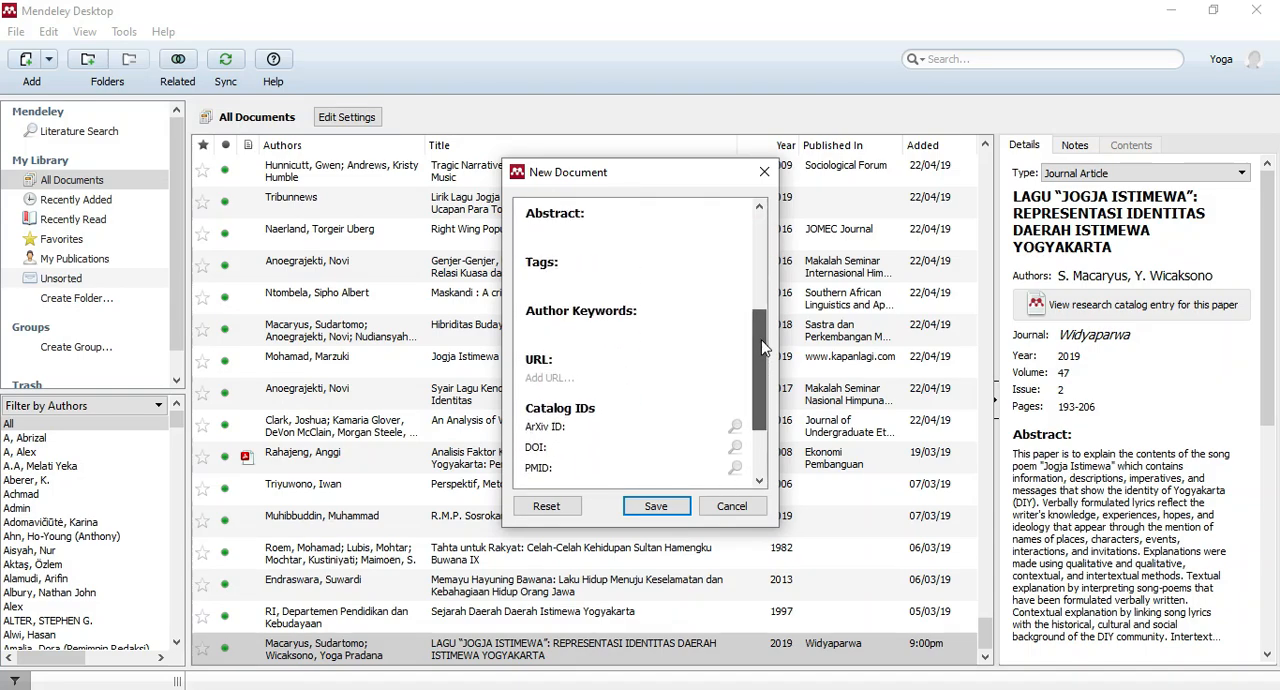
pyautogui.click(560, 380)
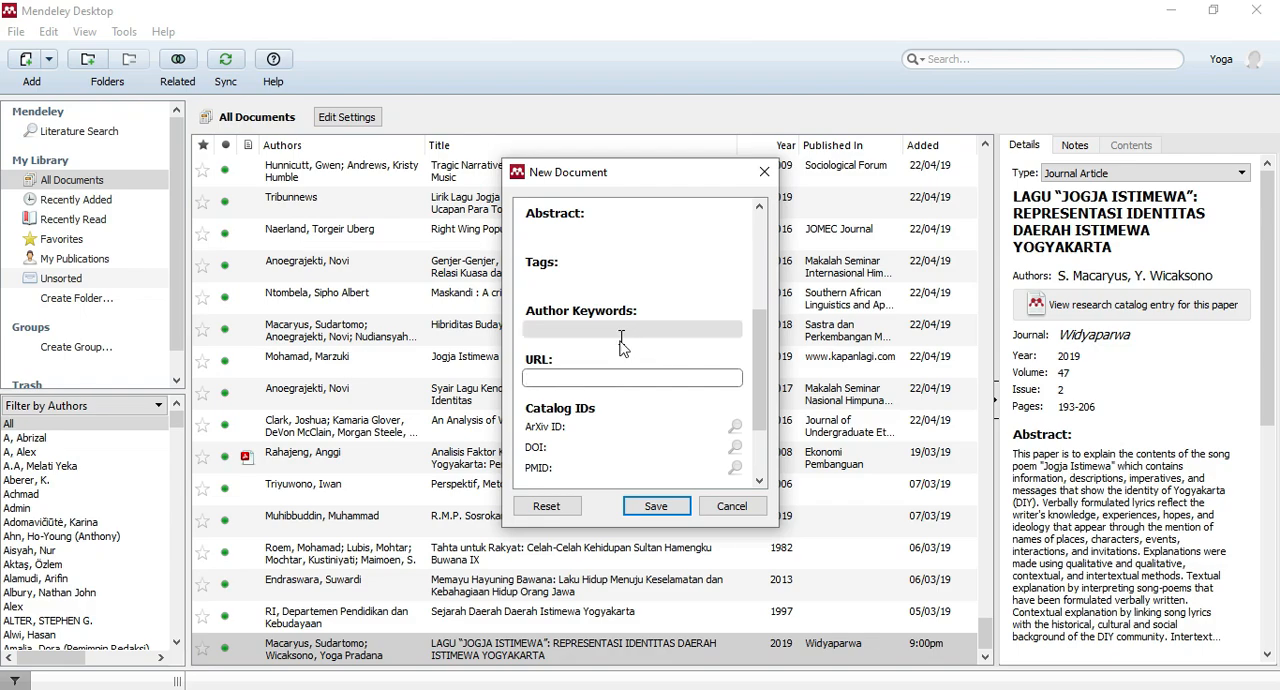
pyautogui.moveTo(760, 324); pyautogui.dragTo(758, 402)
pyautogui.click(600, 391)
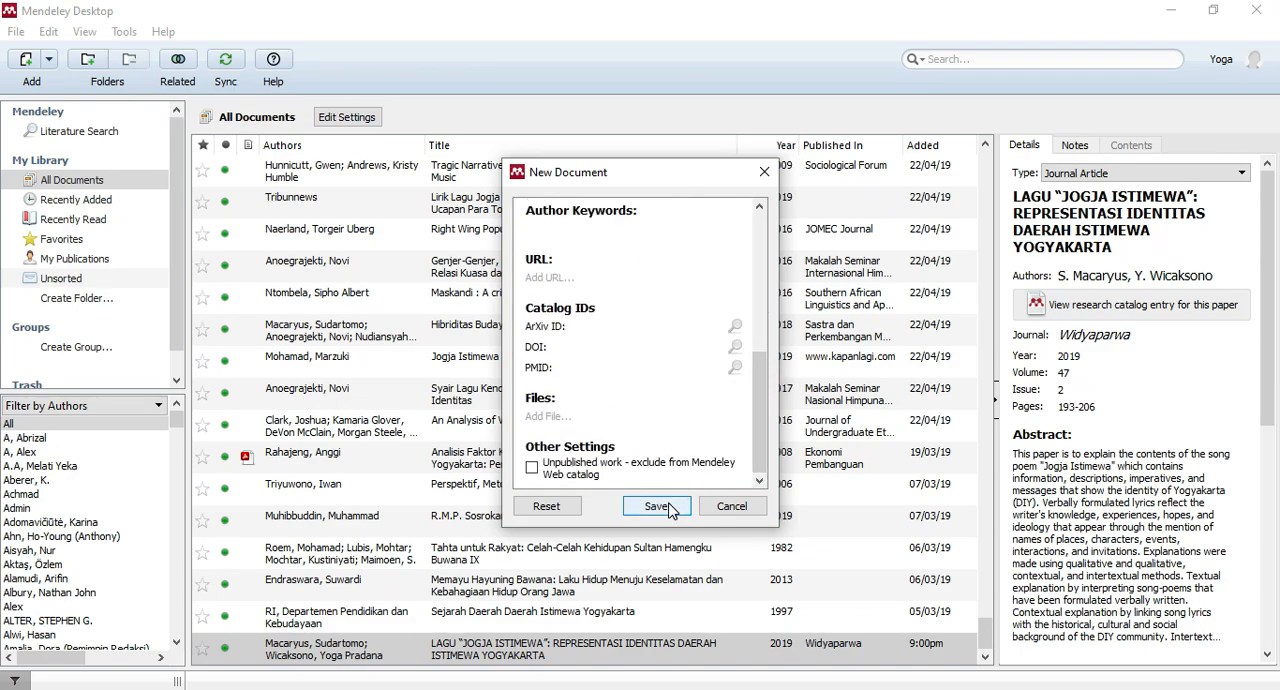
pyautogui.click(670, 507)
# Copy the Indonesian abstract text from the PDF in Nitro Pro into the abstract of the saved POSTER DI RUANG PUBLIK entry in Mendeley Desktop.
pyautogui.scroll(-1, 515, 565)
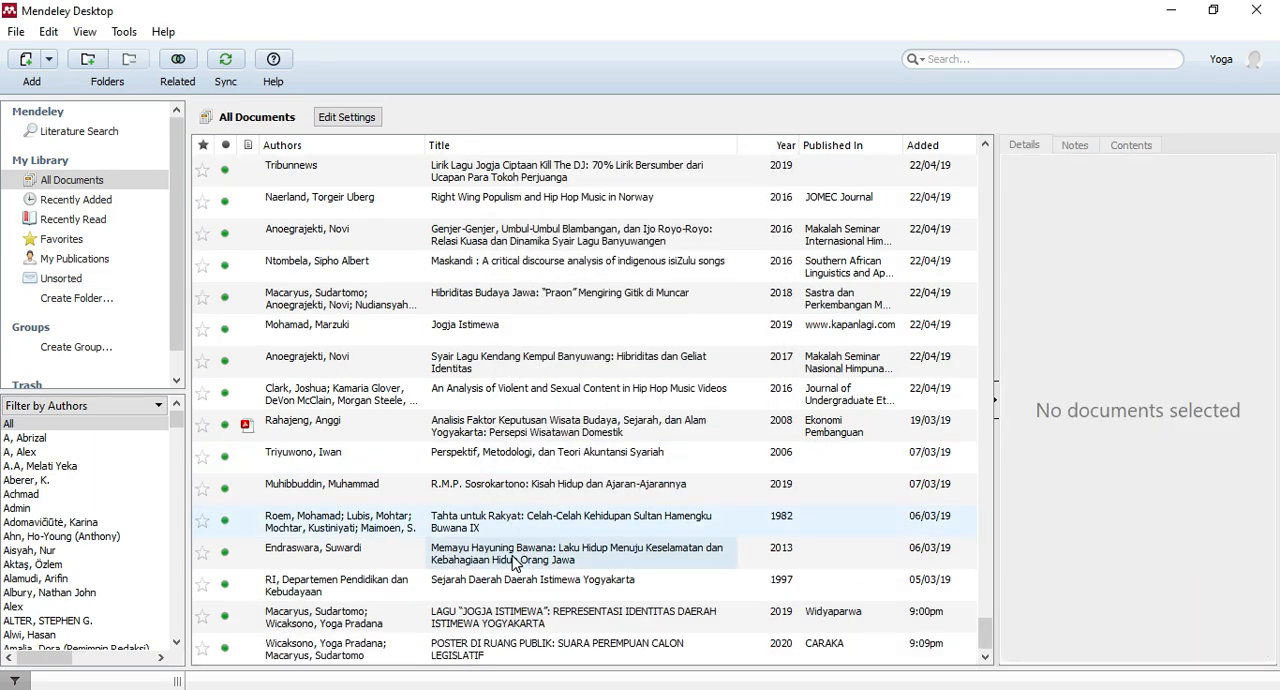
pyautogui.click(370, 658)
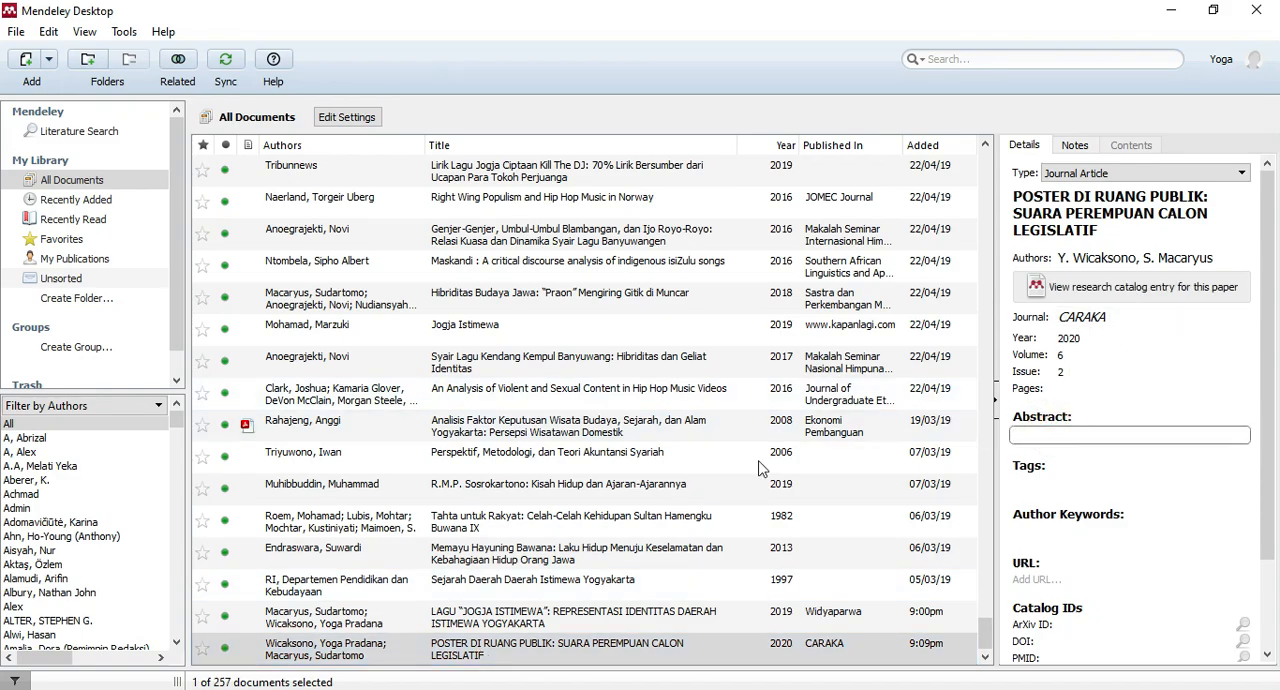
pyautogui.doubleClick(522, 645)
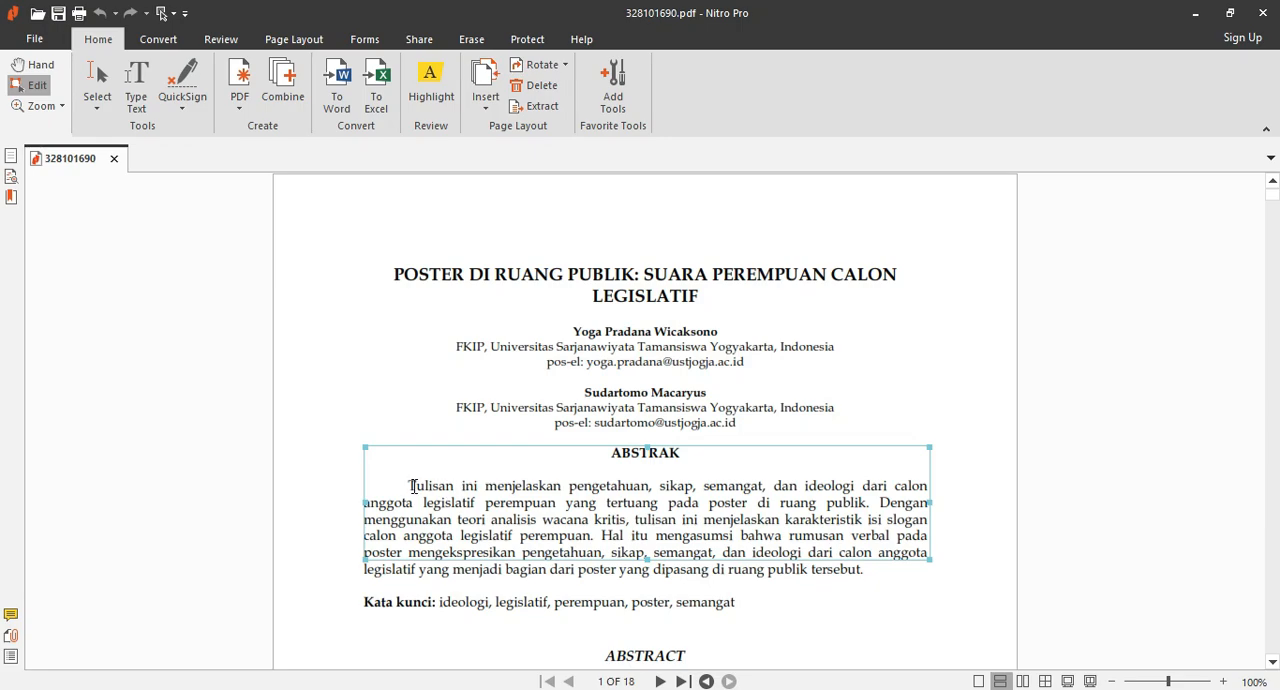
pyautogui.moveTo(408, 484); pyautogui.dragTo(688, 586)
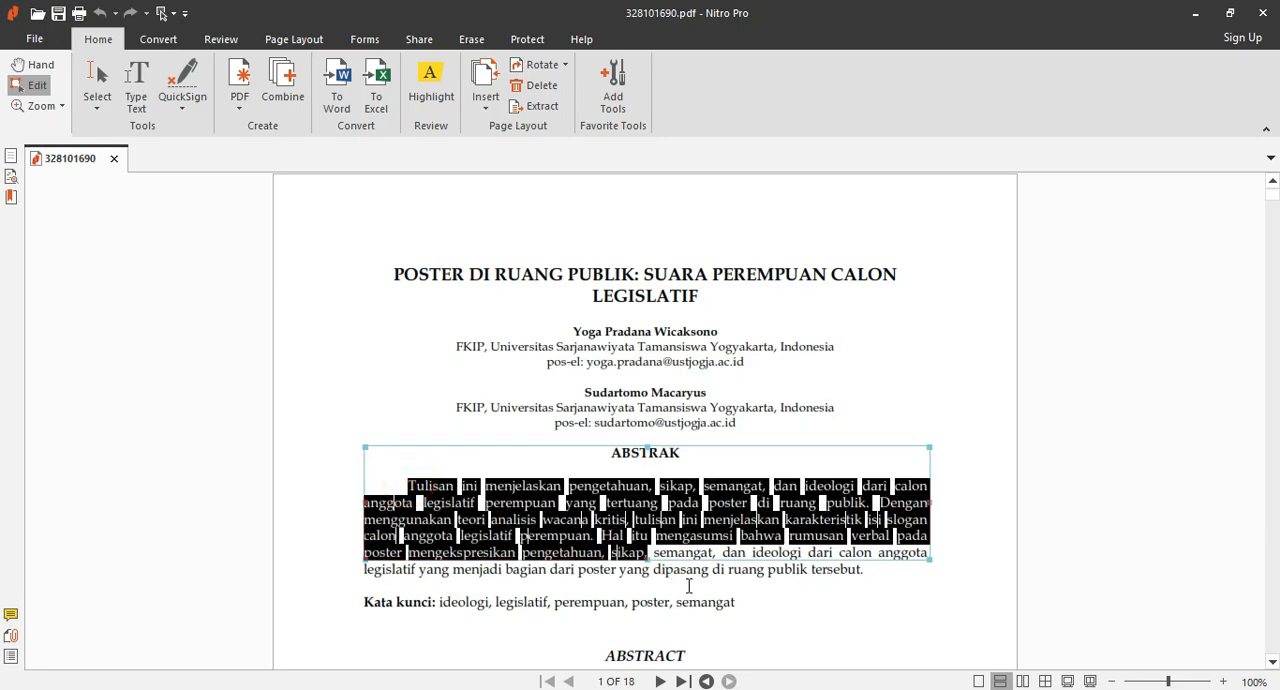
pyautogui.moveTo(858, 557); pyautogui.dragTo(919, 566)
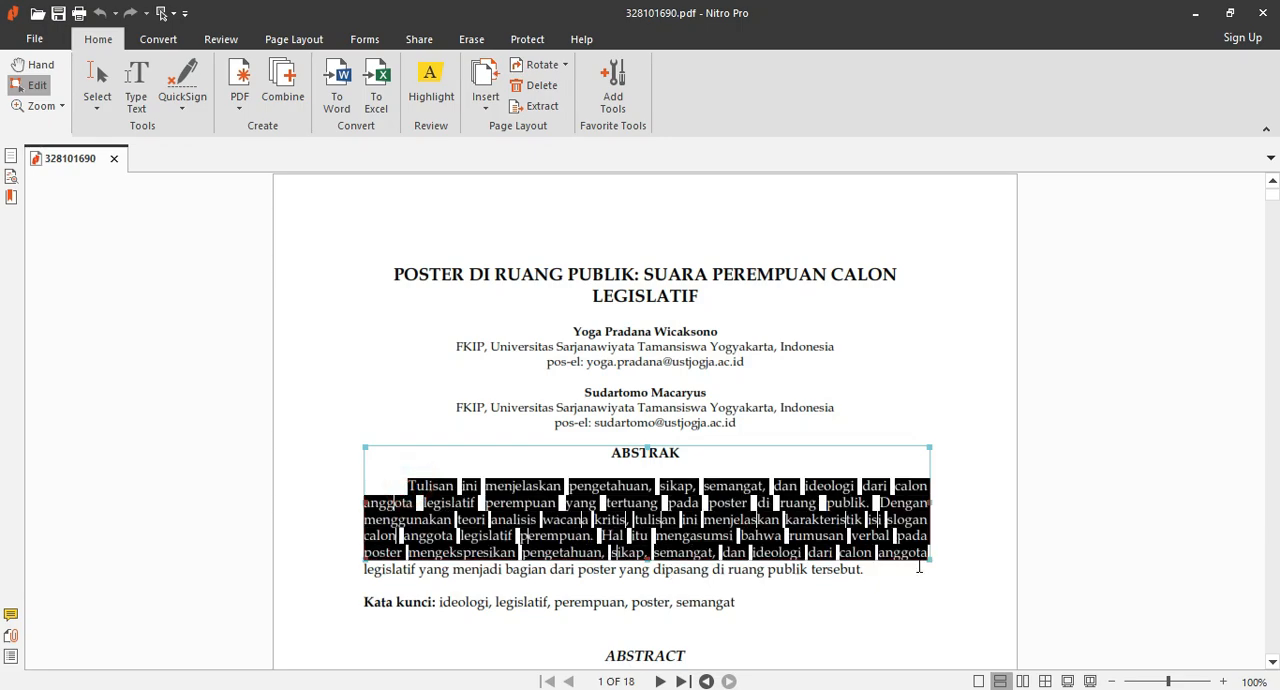
pyautogui.hotkey('ctrl', 'a')
pyautogui.click(435, 689)
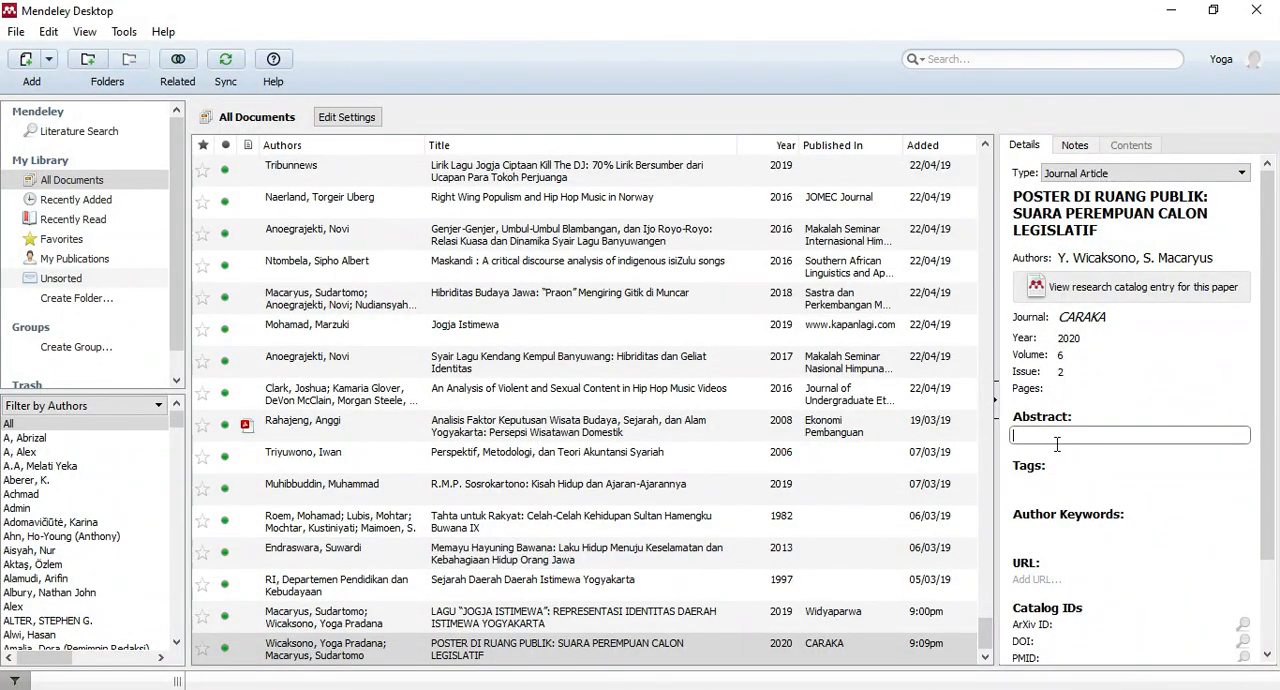
pyautogui.hotkey('ctrl', 'v')
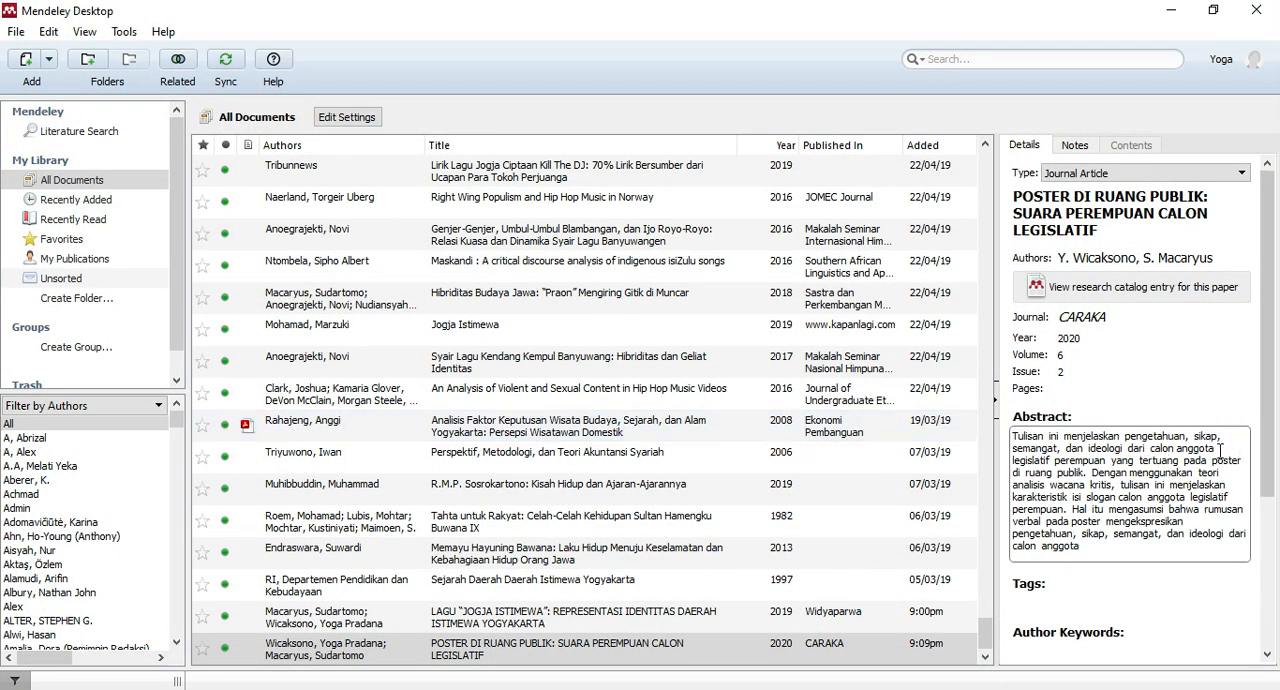
pyautogui.scroll(-3, 1220, 450)
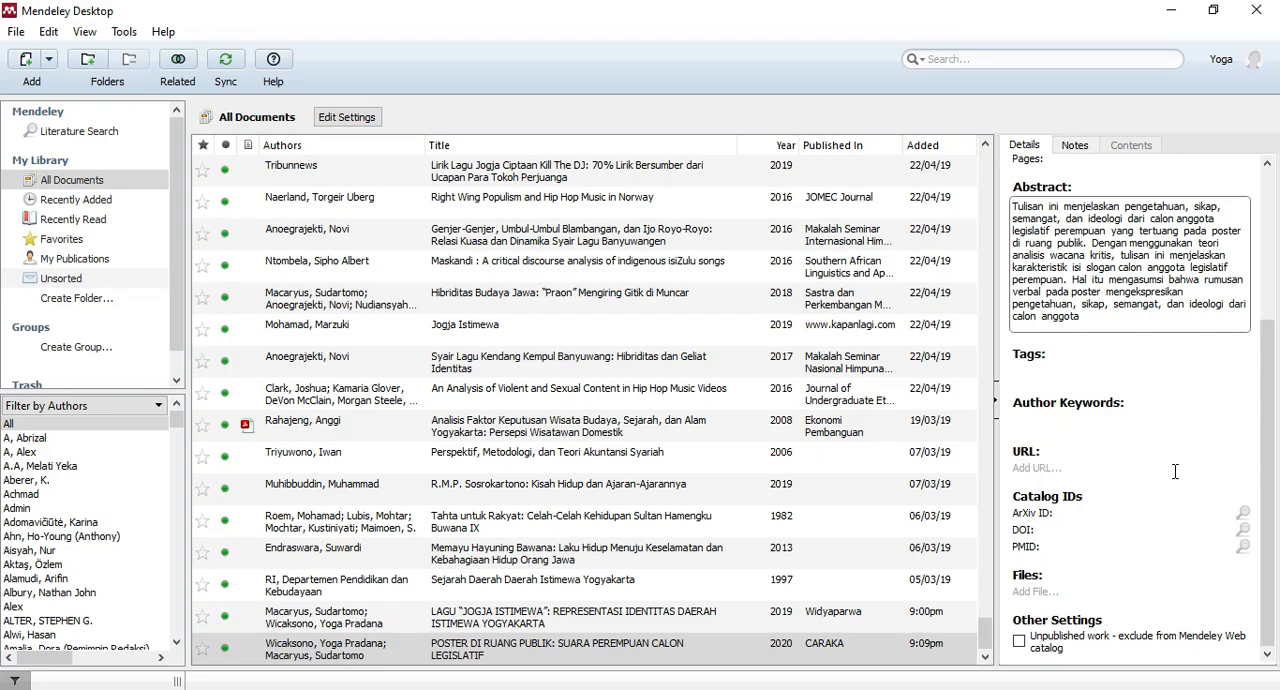
pyautogui.press('Return')
pyautogui.click(525, 620)
pyautogui.click(495, 645)
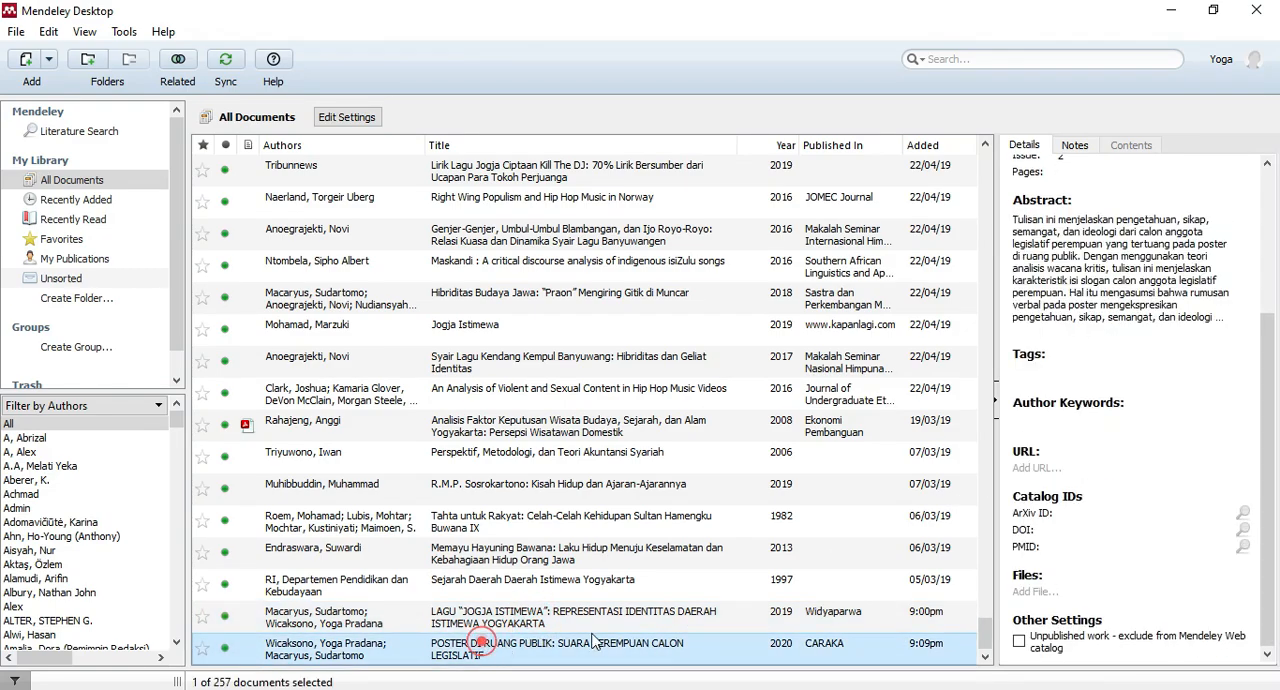
pyautogui.scroll(3, 1133, 342)
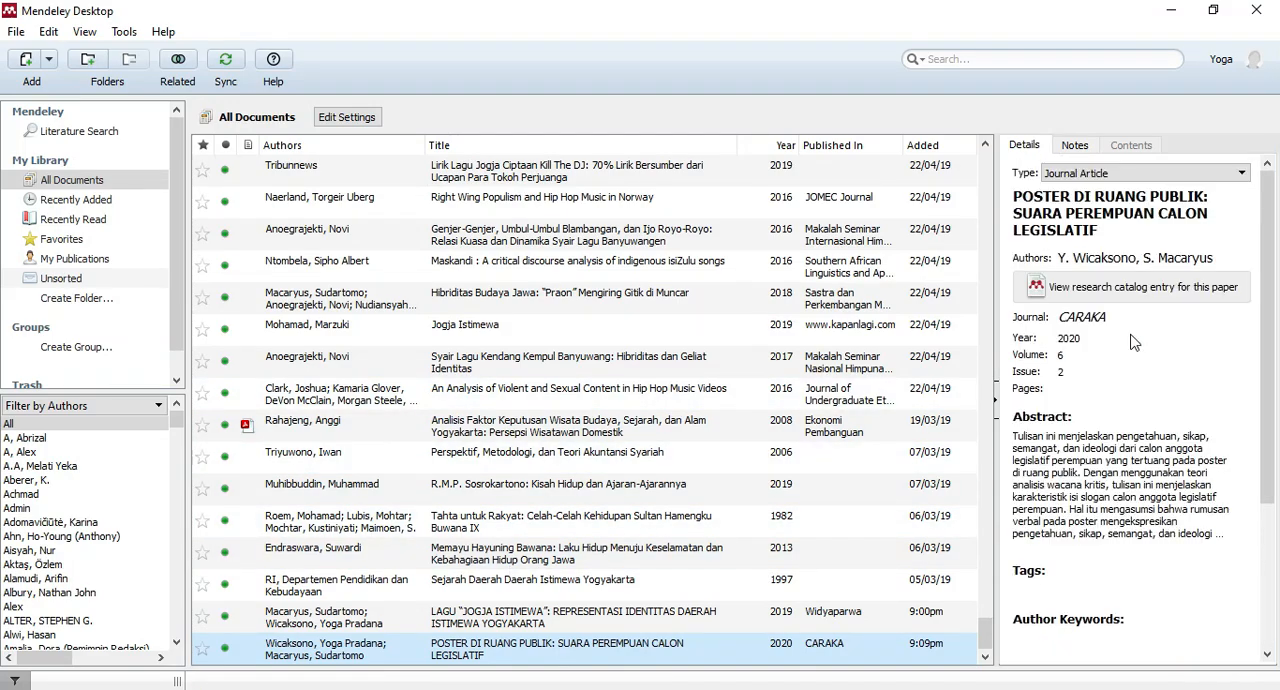
pyautogui.scroll(-3, 1133, 342)
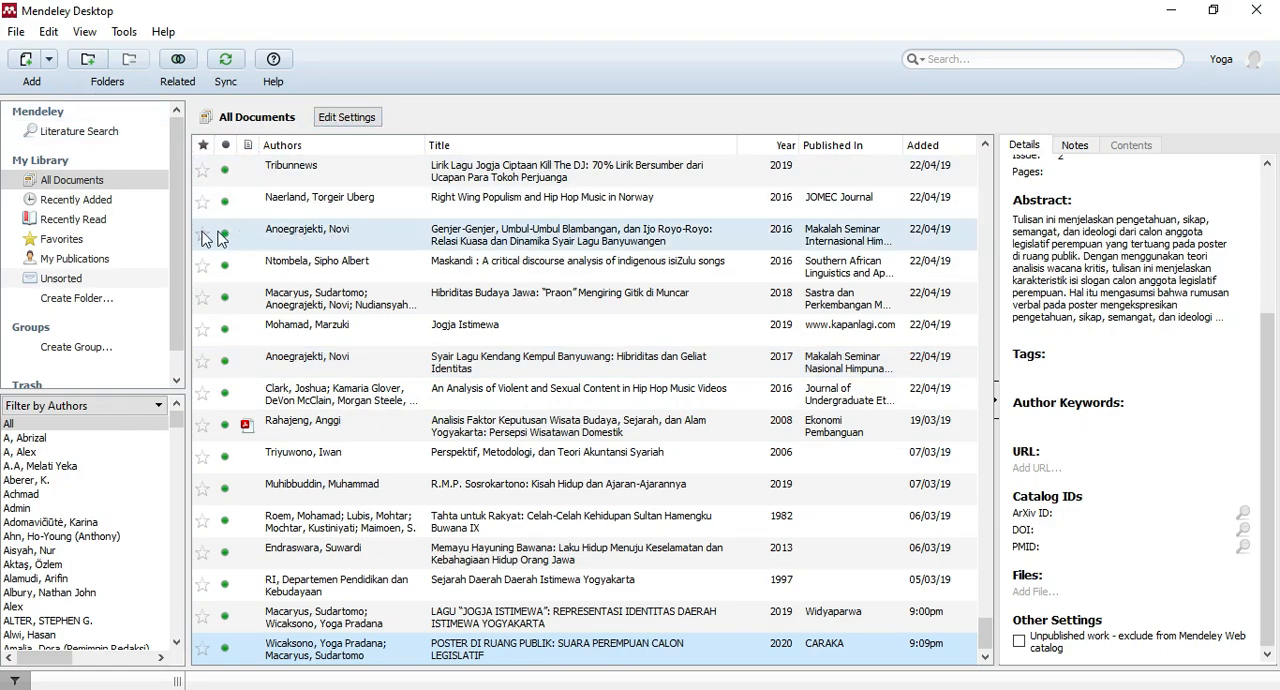
# Start another manual entry and set its document type to Book.
pyautogui.click(49, 60)
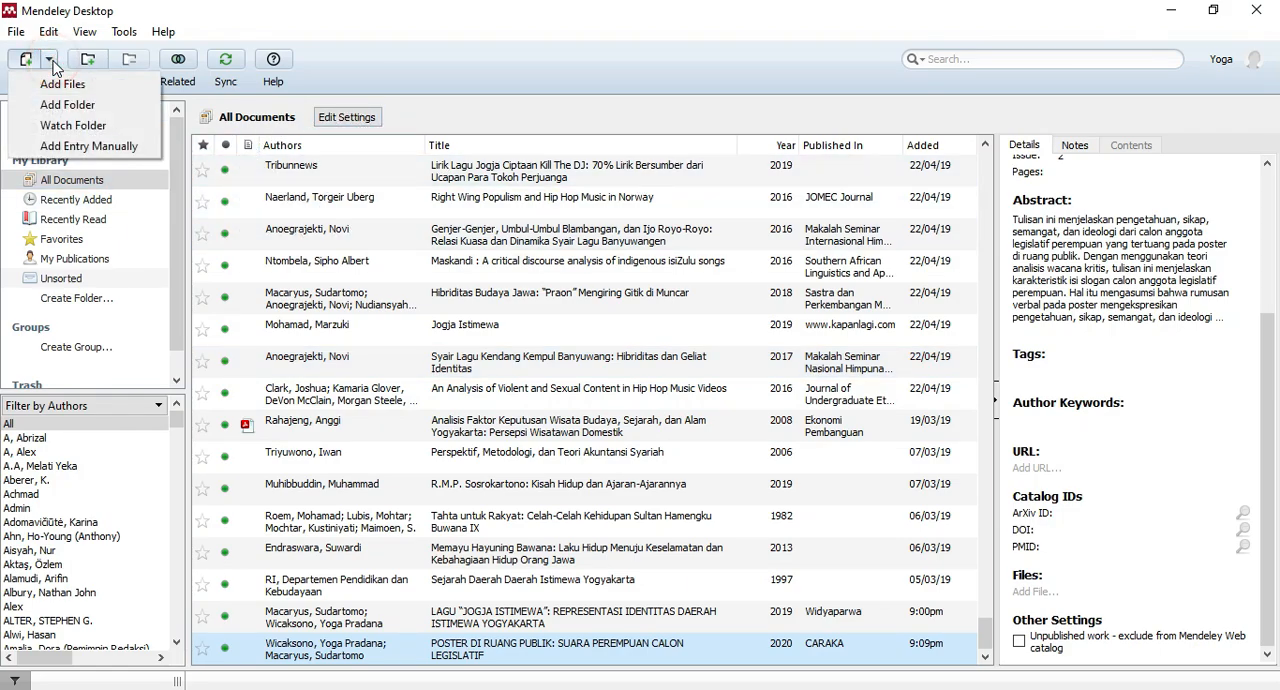
pyautogui.click(540, 122)
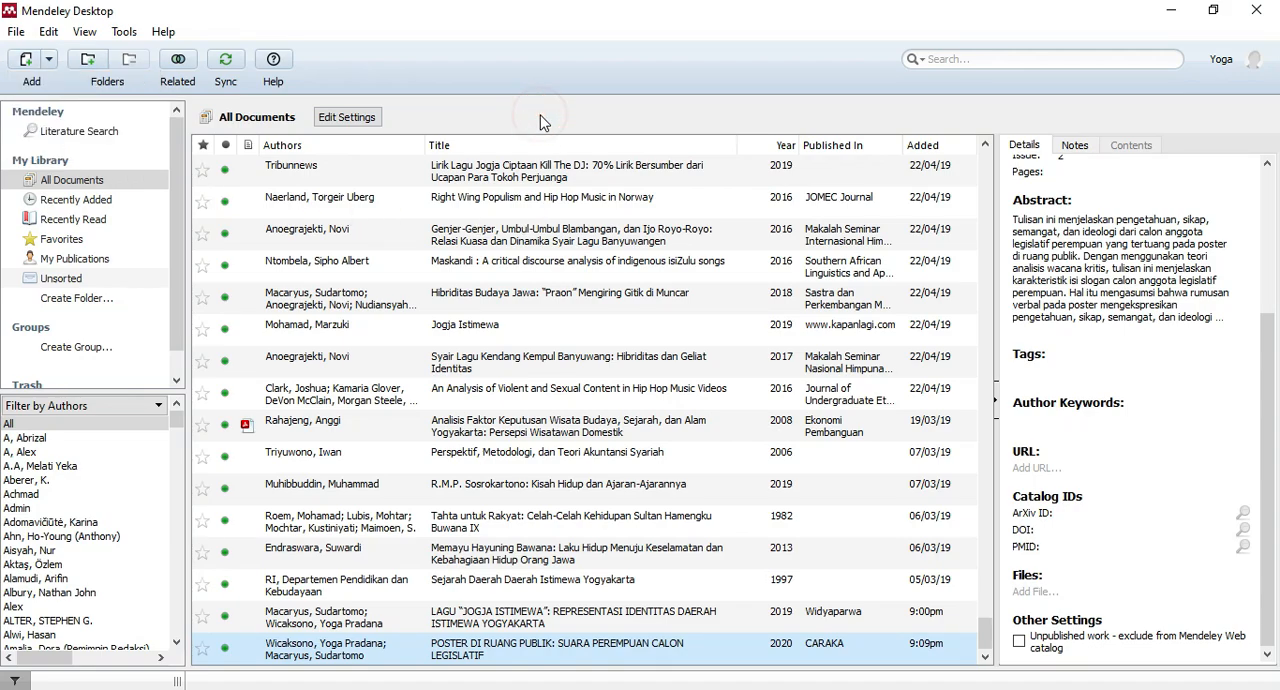
pyautogui.click(46, 62)
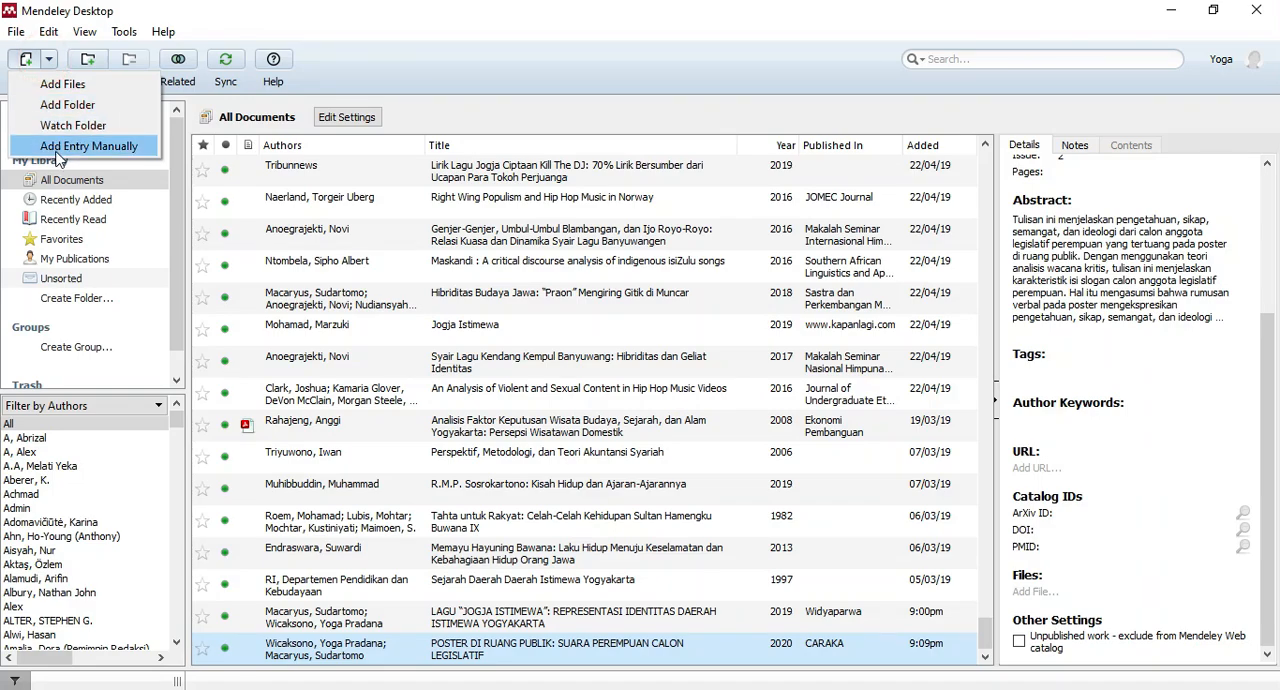
pyautogui.click(68, 145)
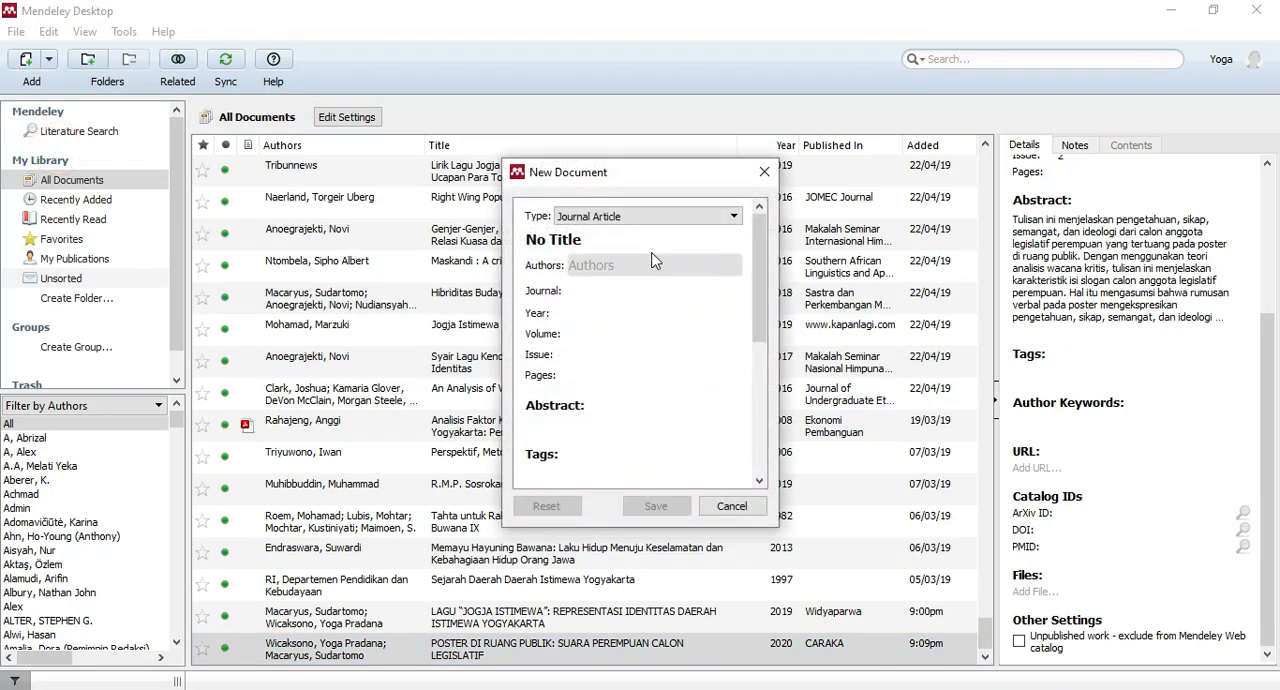
pyautogui.click(733, 218)
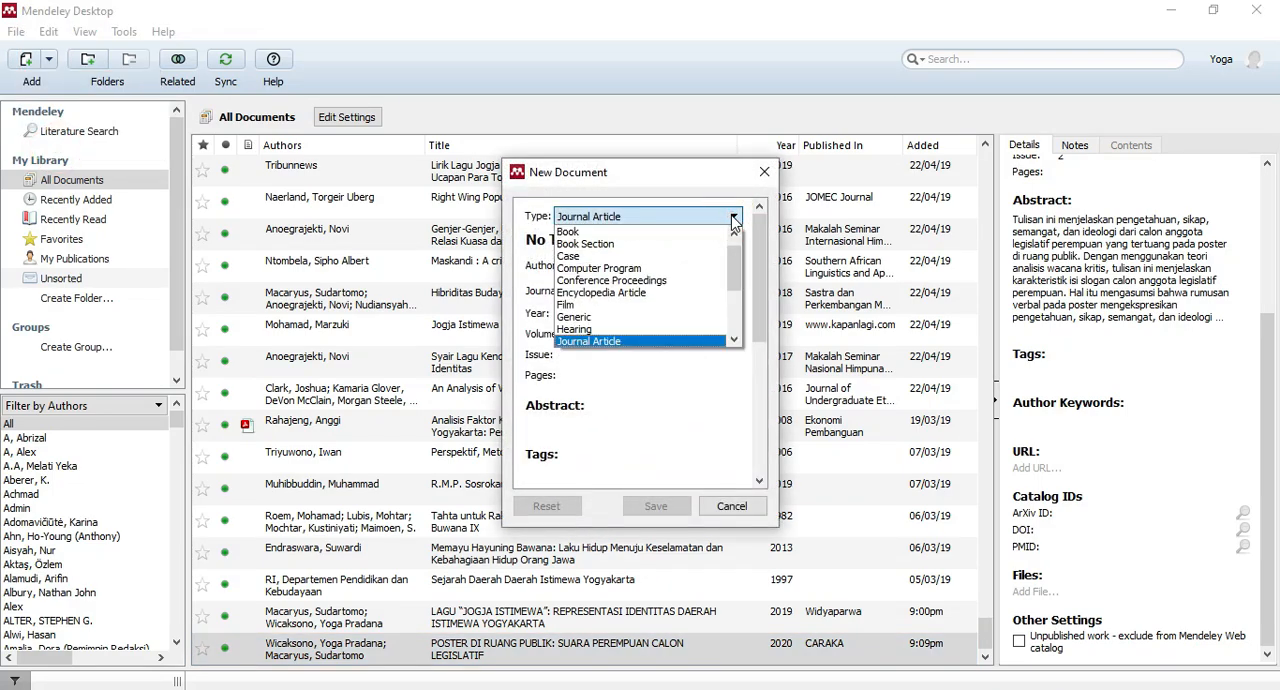
pyautogui.click(600, 228)
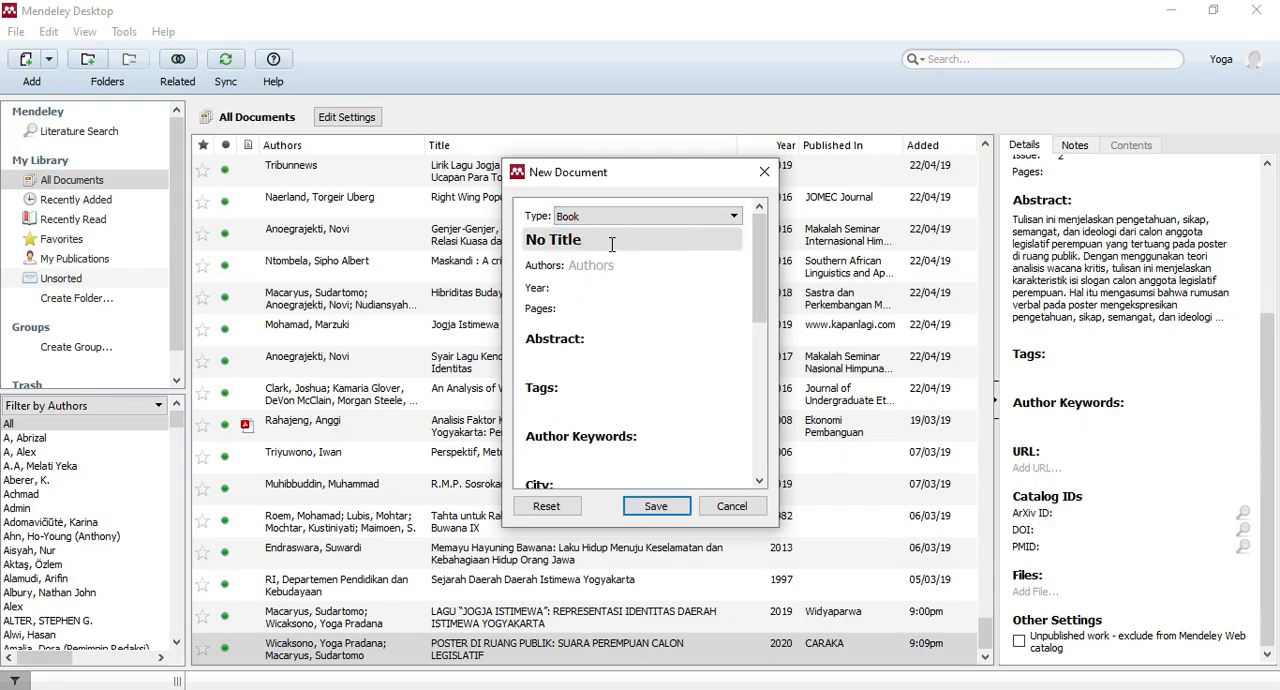
# Go through the book entry's authors, year, abstract, city, edition, editors and DOI fields without filling them in, and close the entry.
pyautogui.click(594, 264)
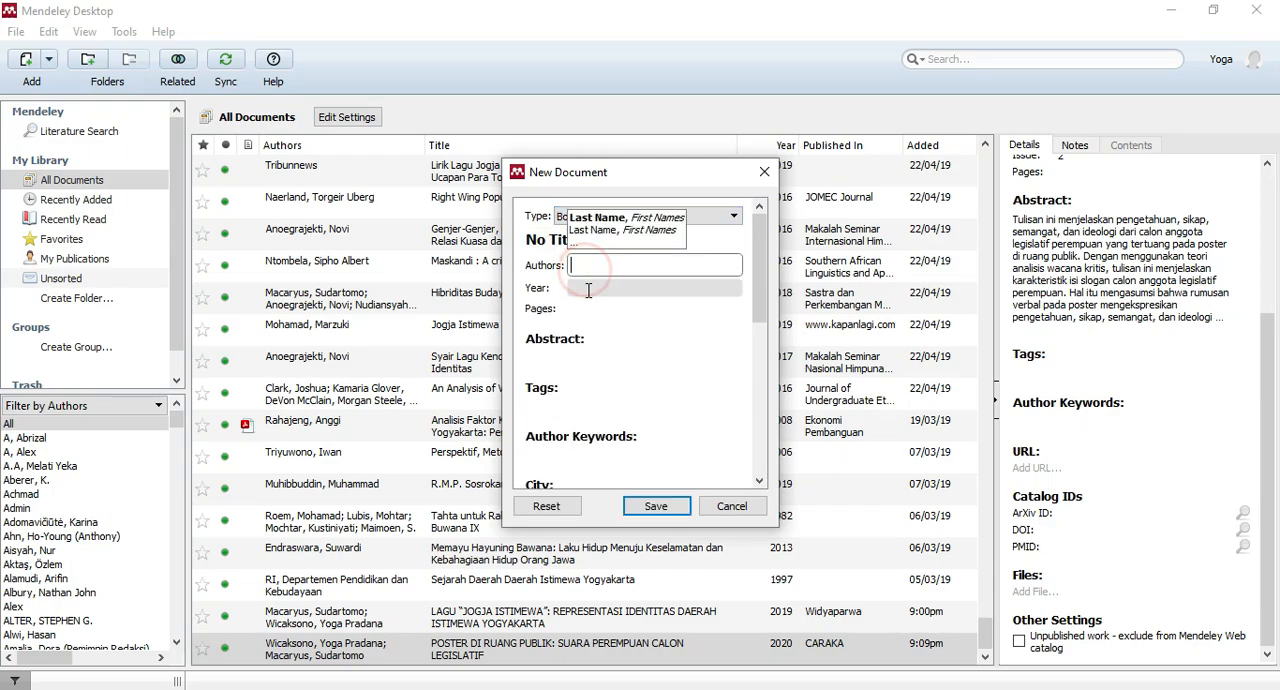
pyautogui.click(588, 289)
pyautogui.click(572, 362)
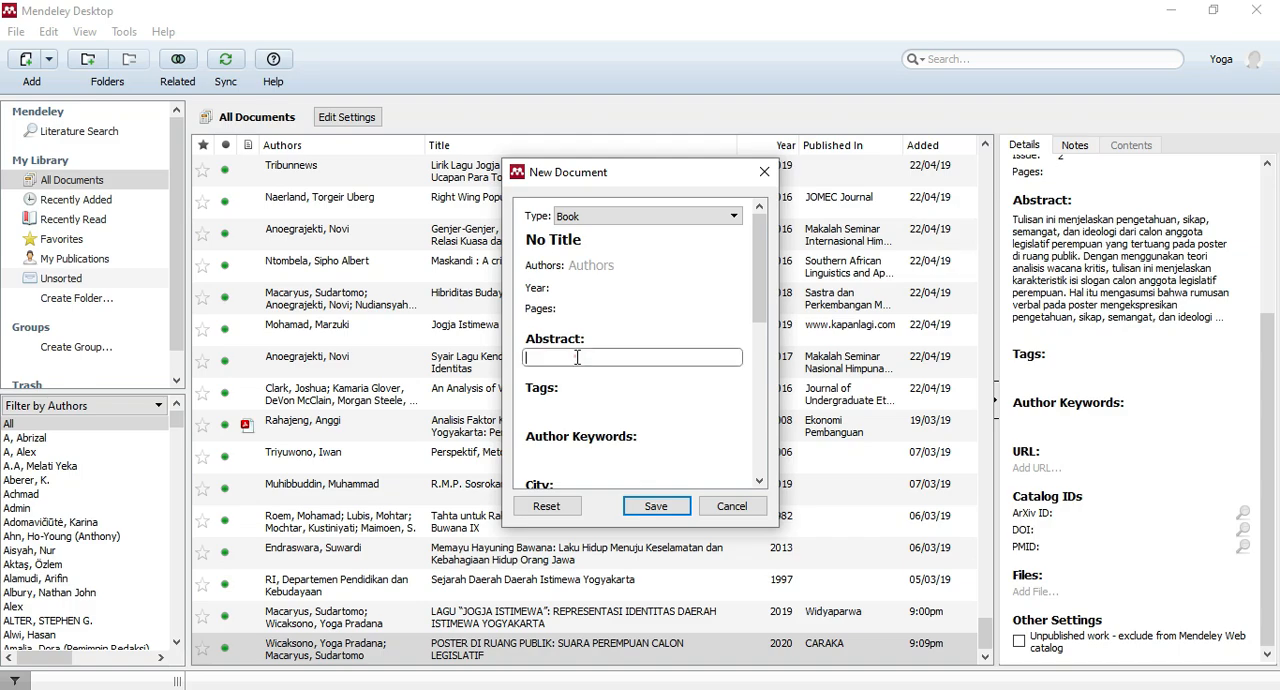
pyautogui.moveTo(766, 262); pyautogui.dragTo(606, 343)
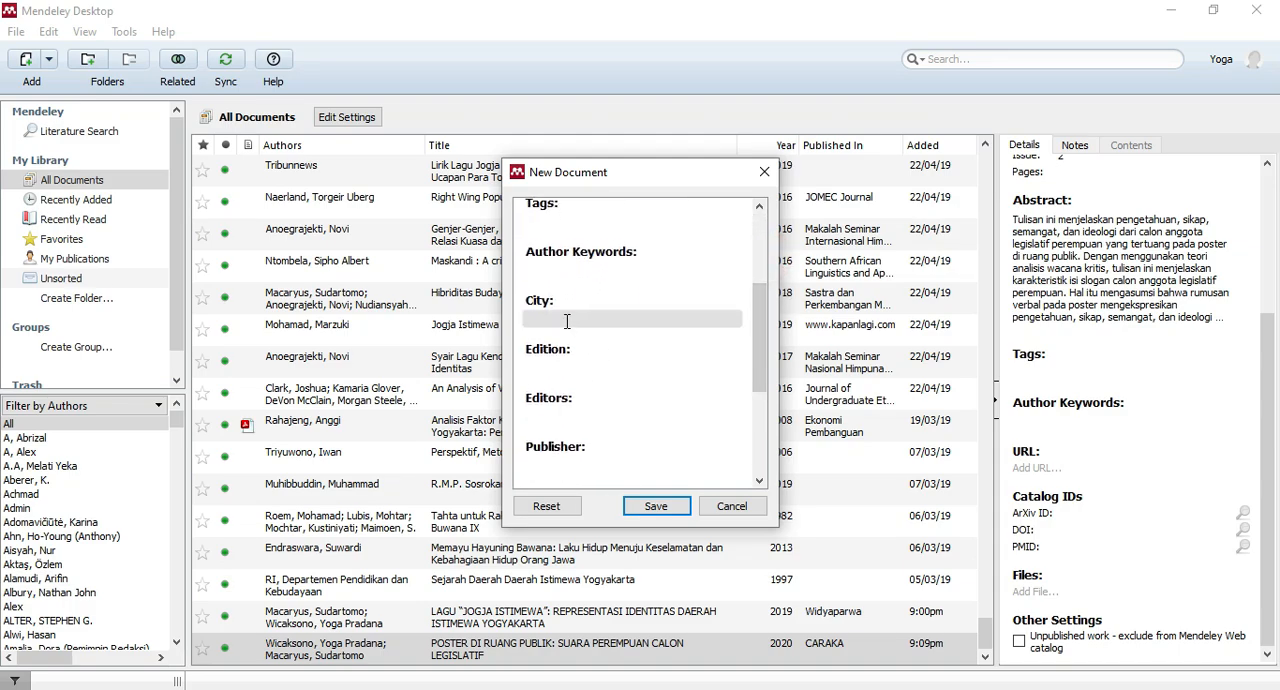
pyautogui.click(567, 321)
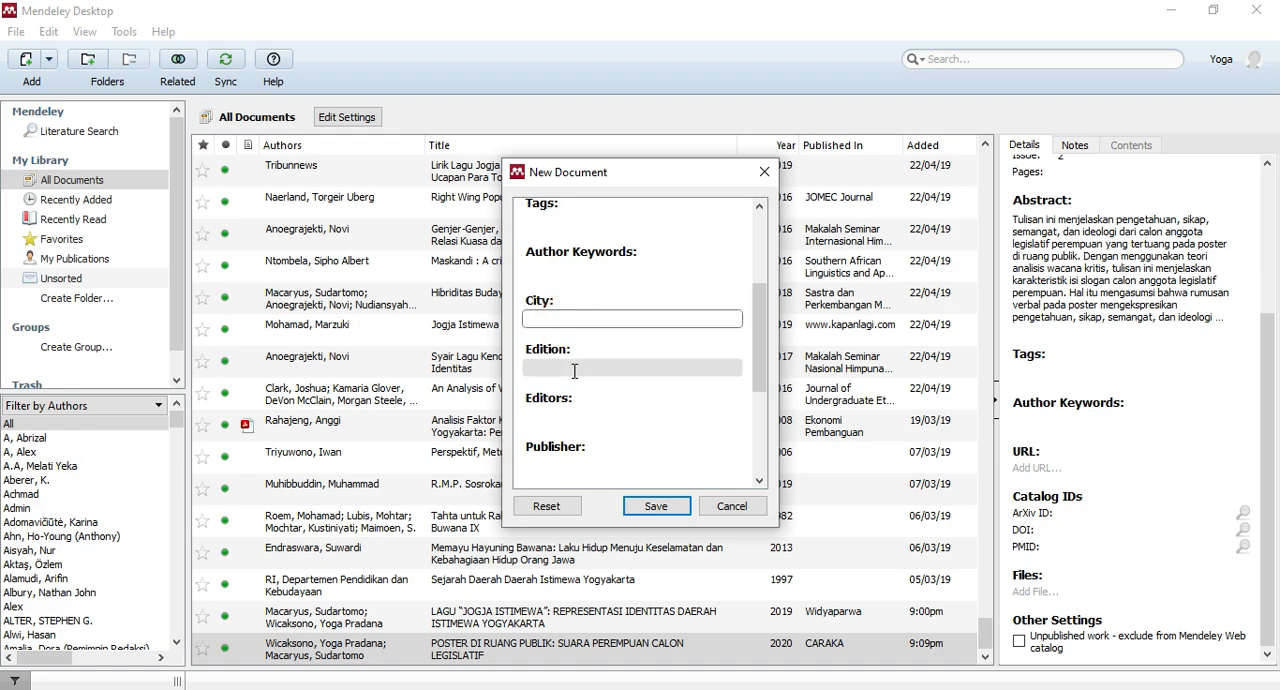
pyautogui.click(572, 364)
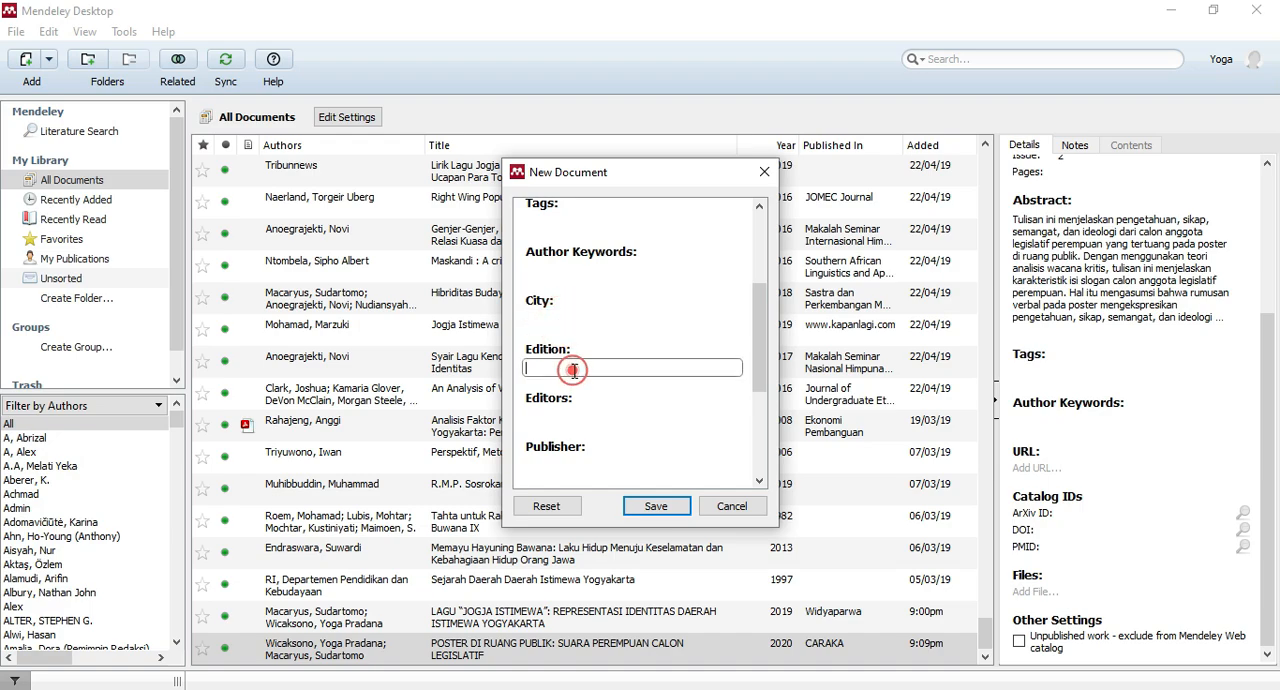
pyautogui.click(568, 421)
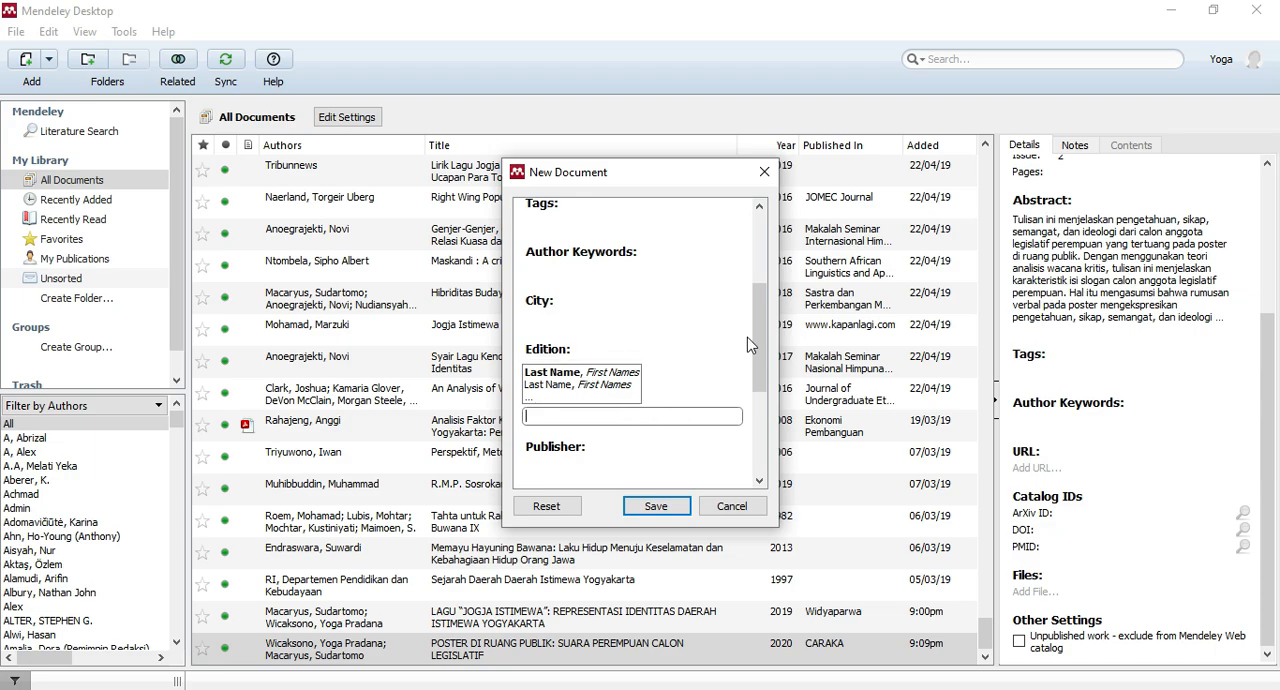
pyautogui.moveTo(758, 324); pyautogui.dragTo(757, 377)
pyautogui.click(606, 374)
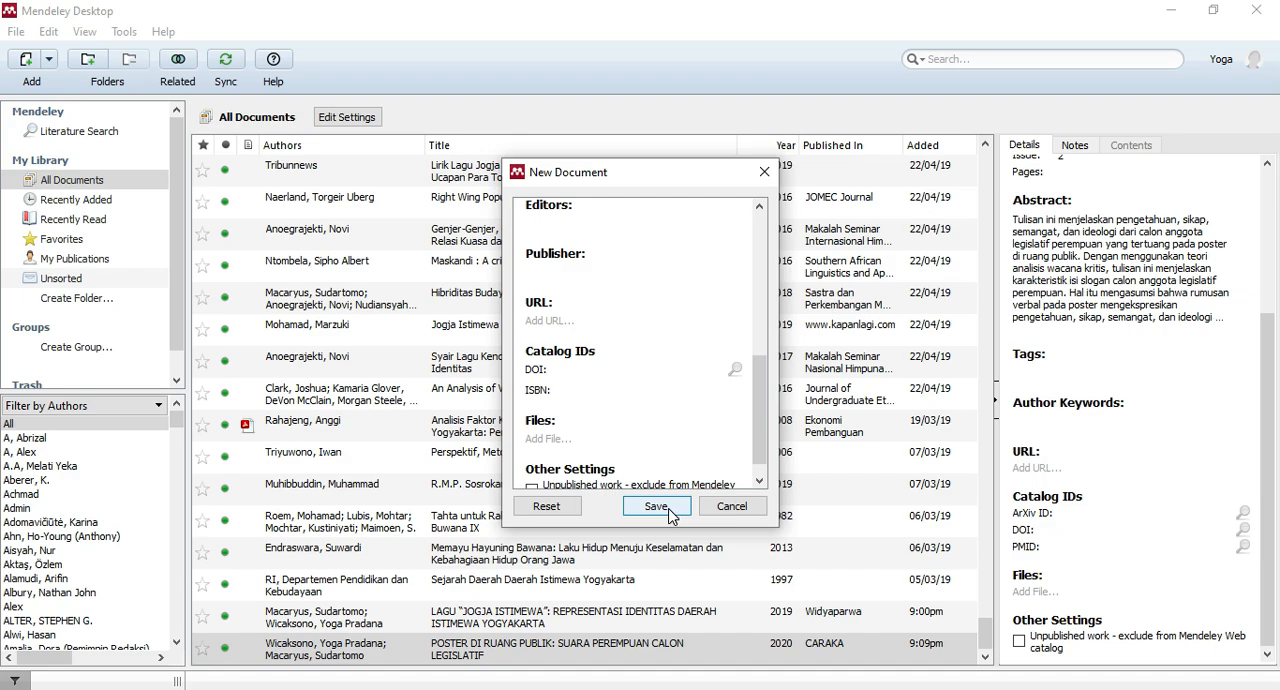
pyautogui.click(656, 506)
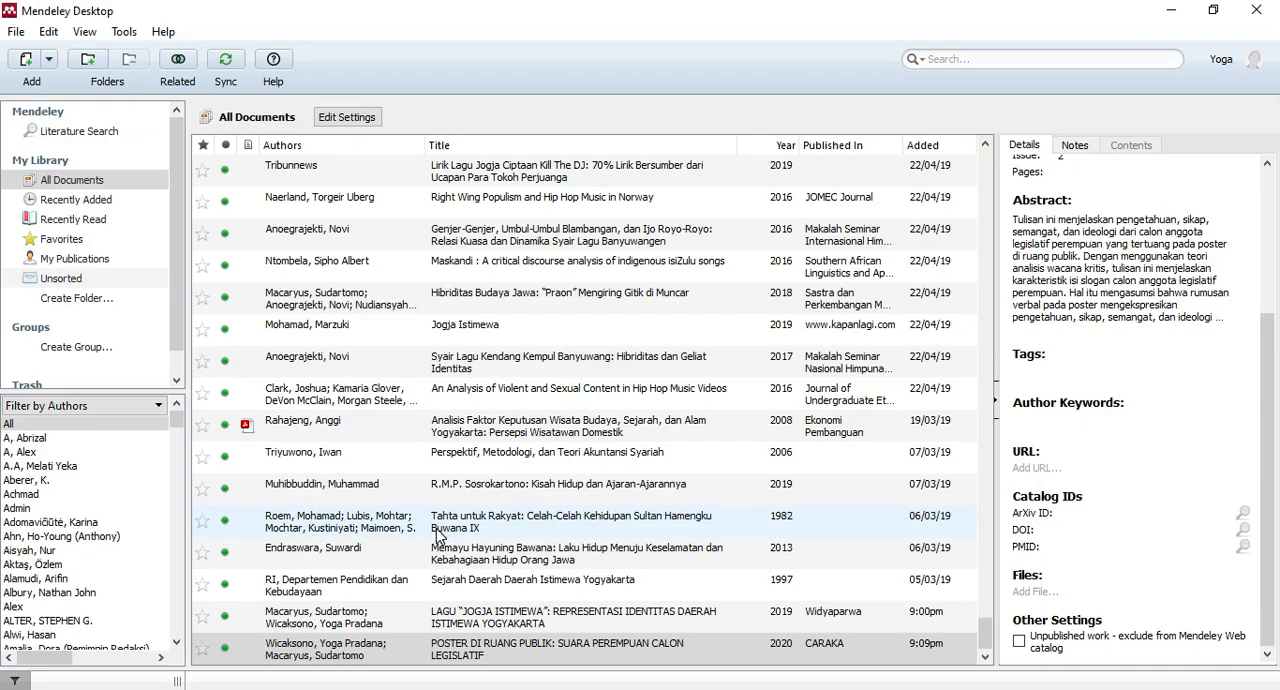
# Switch to the blank Word document and write a sentence with the author's first name followed by "menyebutkan bahwa matahari itu bulat.".
pyautogui.click(404, 689)
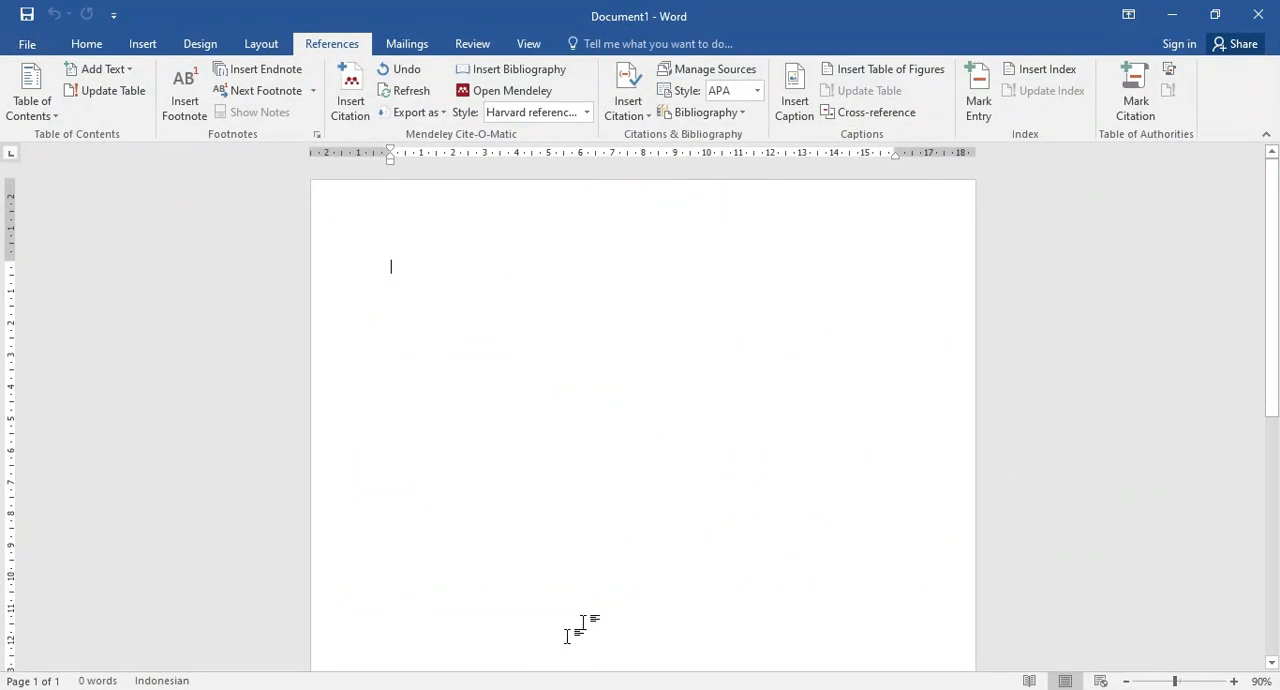
pyautogui.click(352, 88)
pyautogui.write('Yog')
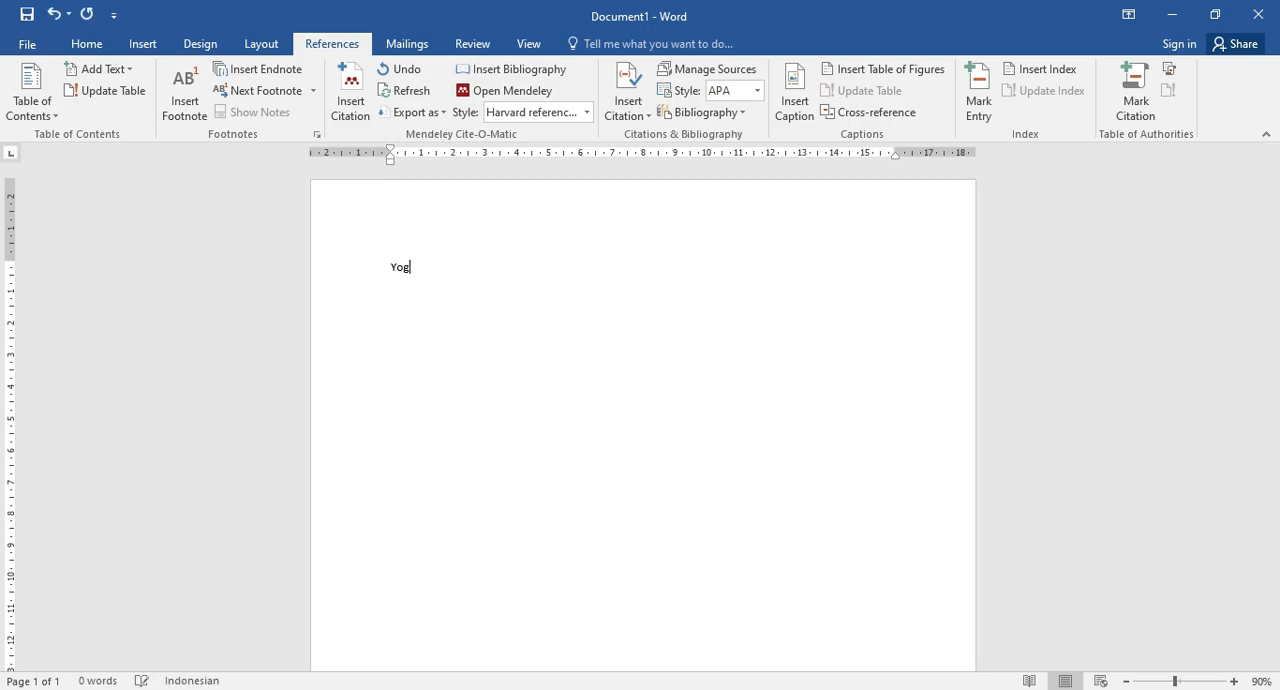
pyautogui.write('a menyebu')
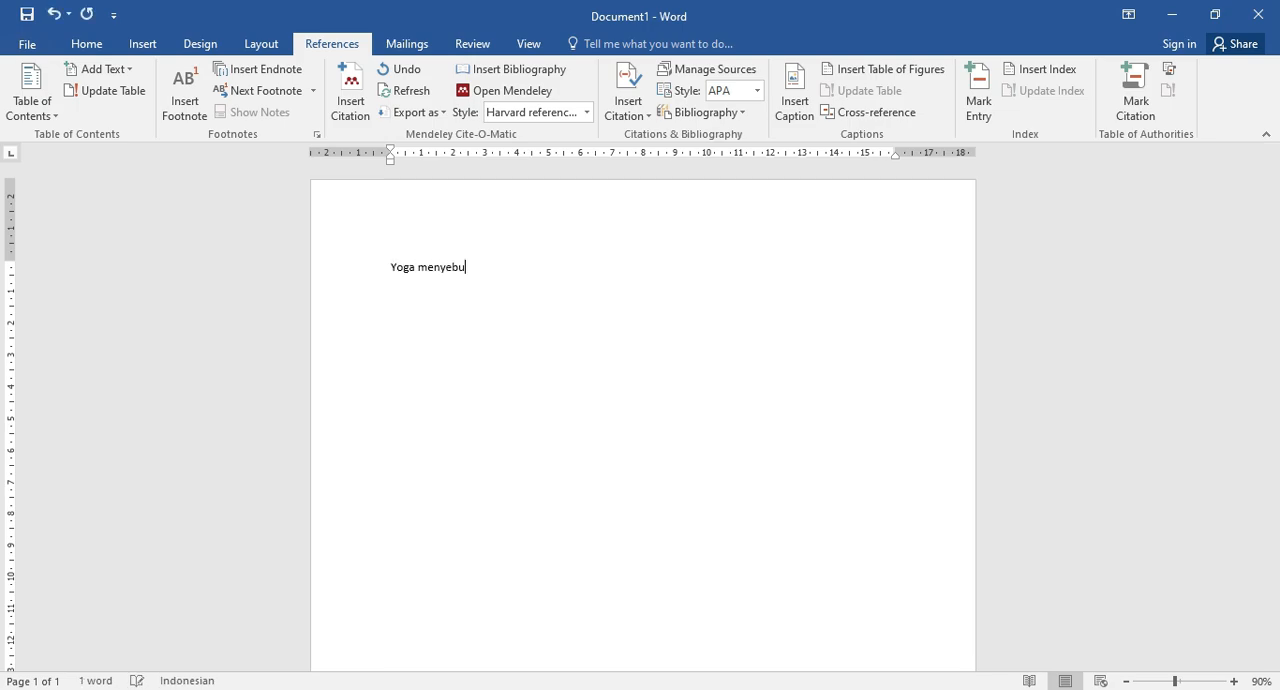
pyautogui.write('tkan bahwa matahari itu bulat.')
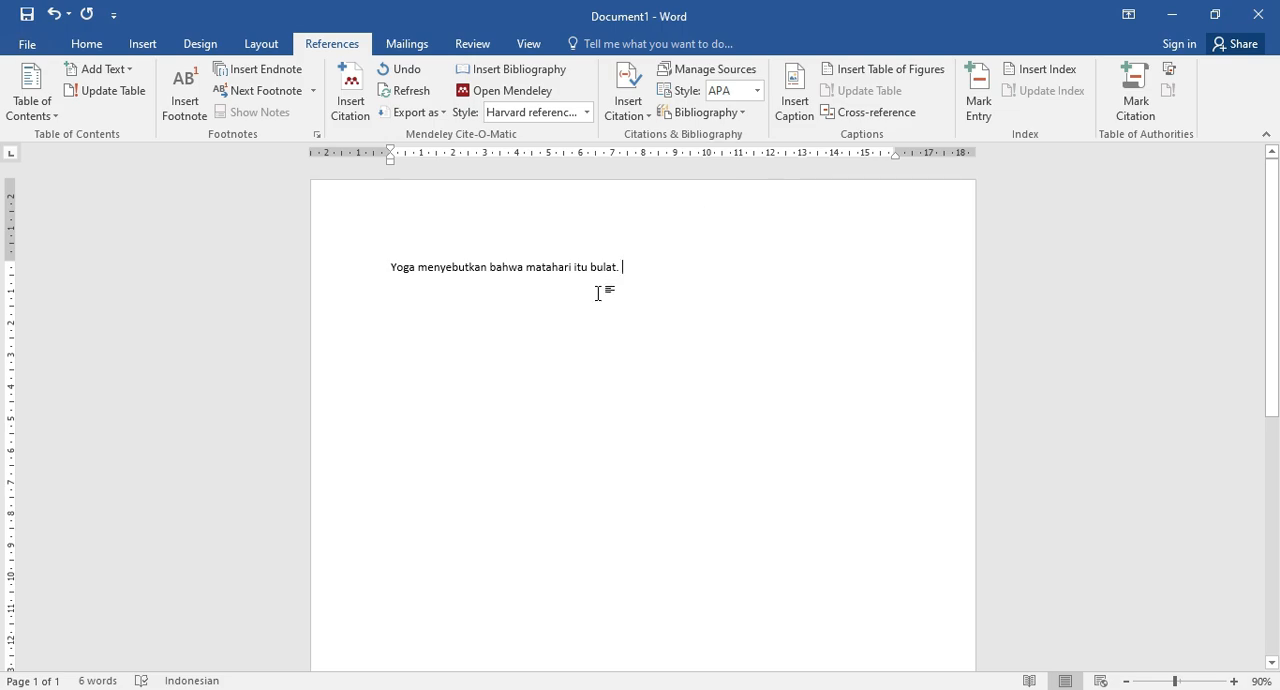
pyautogui.click(362, 272)
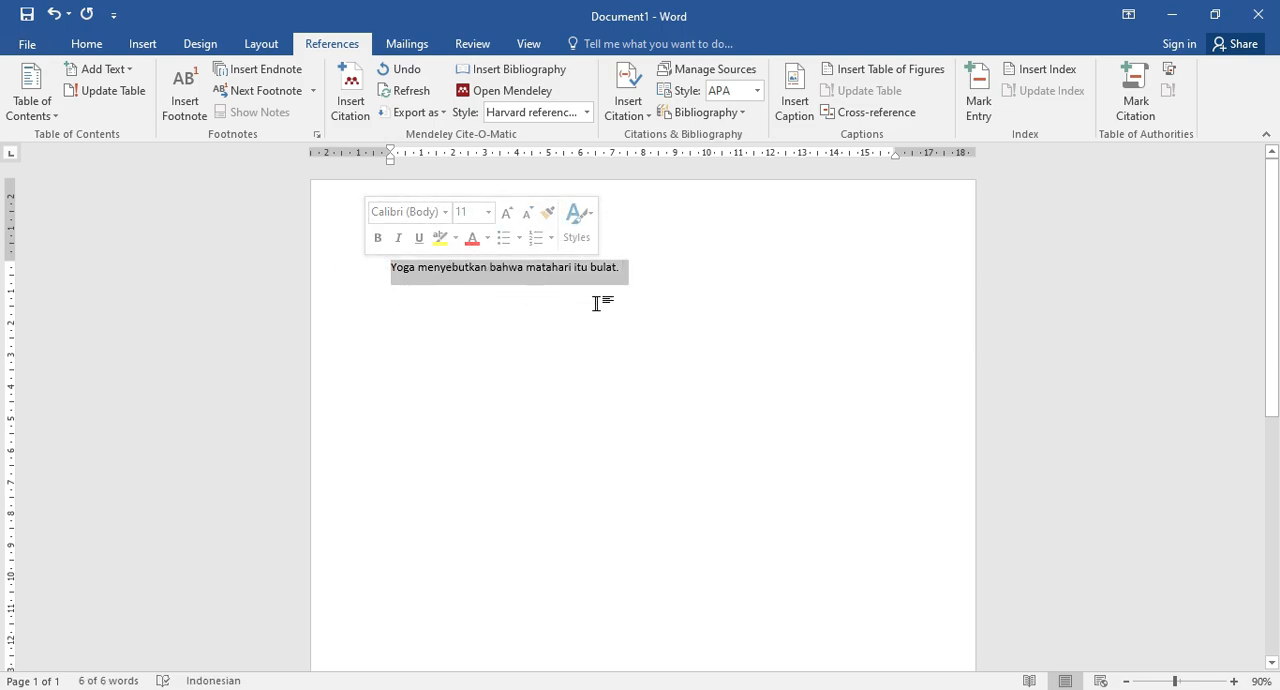
pyautogui.click(628, 270)
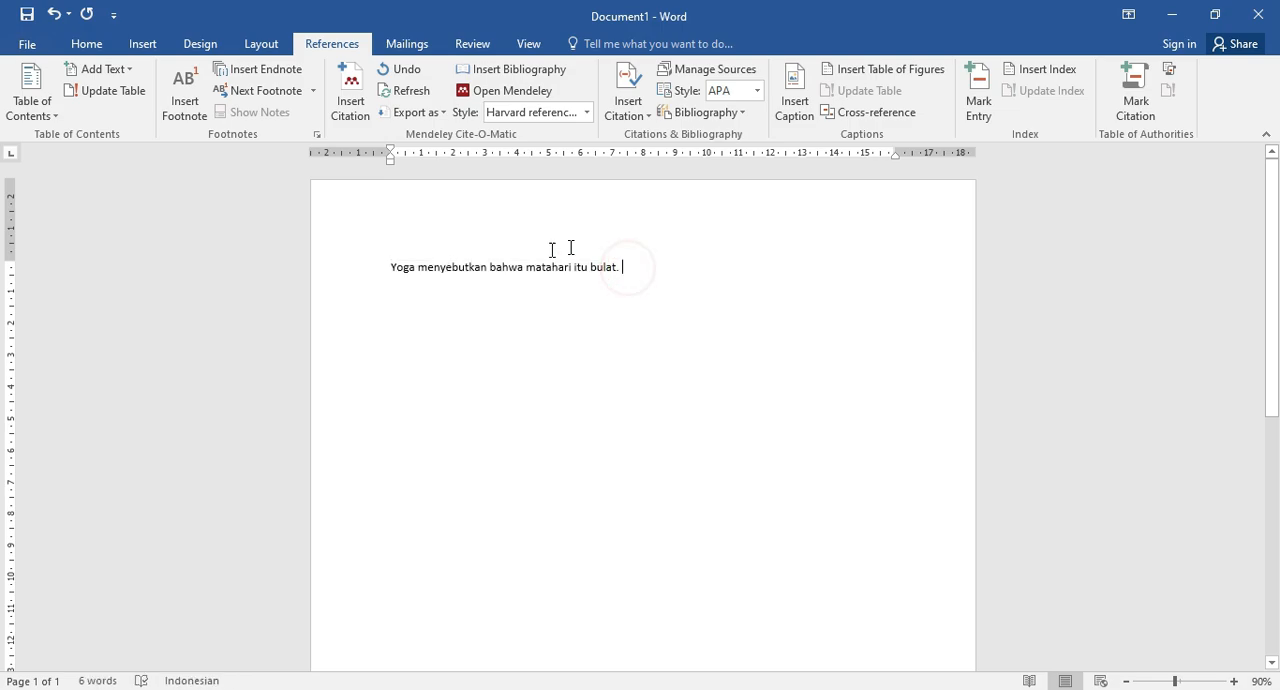
# Insert a Mendeley citation right after the author's name in the sentence, choosing the LAGU "JOGJA ISTIMEWA" article from the Mendeley library.
pyautogui.click(419, 265)
pyautogui.click(349, 100)
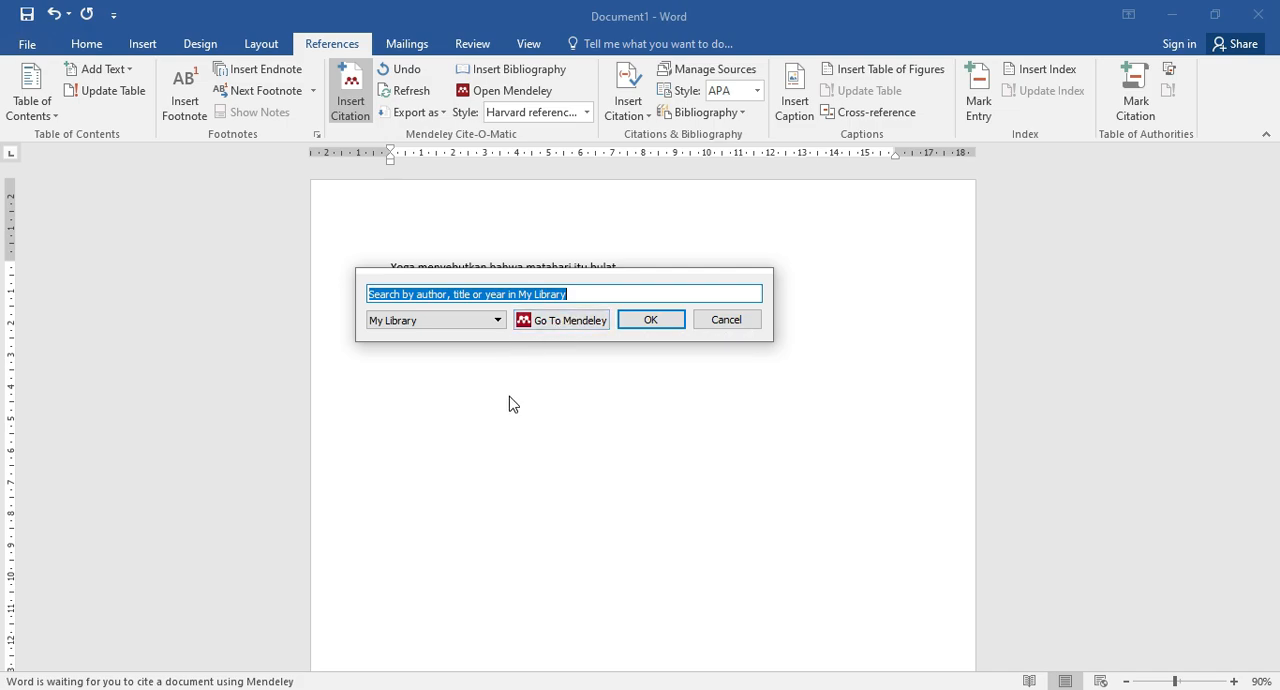
pyautogui.click(570, 320)
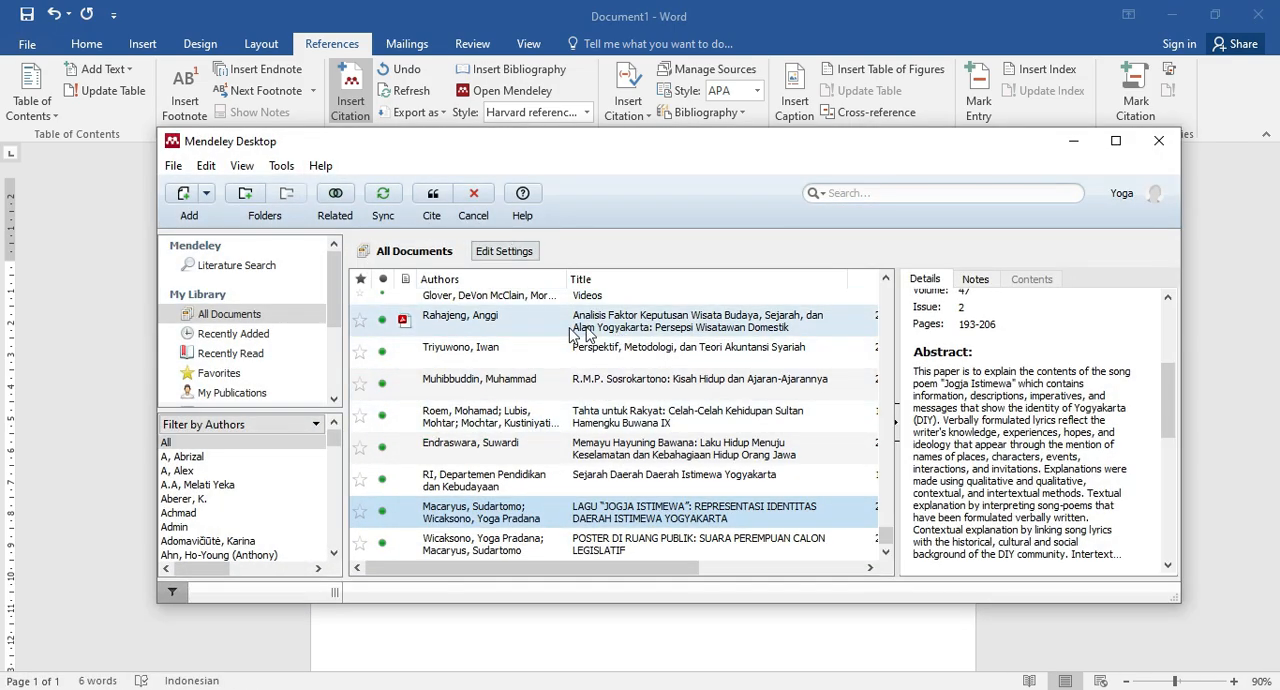
pyautogui.scroll(15, 612, 378)
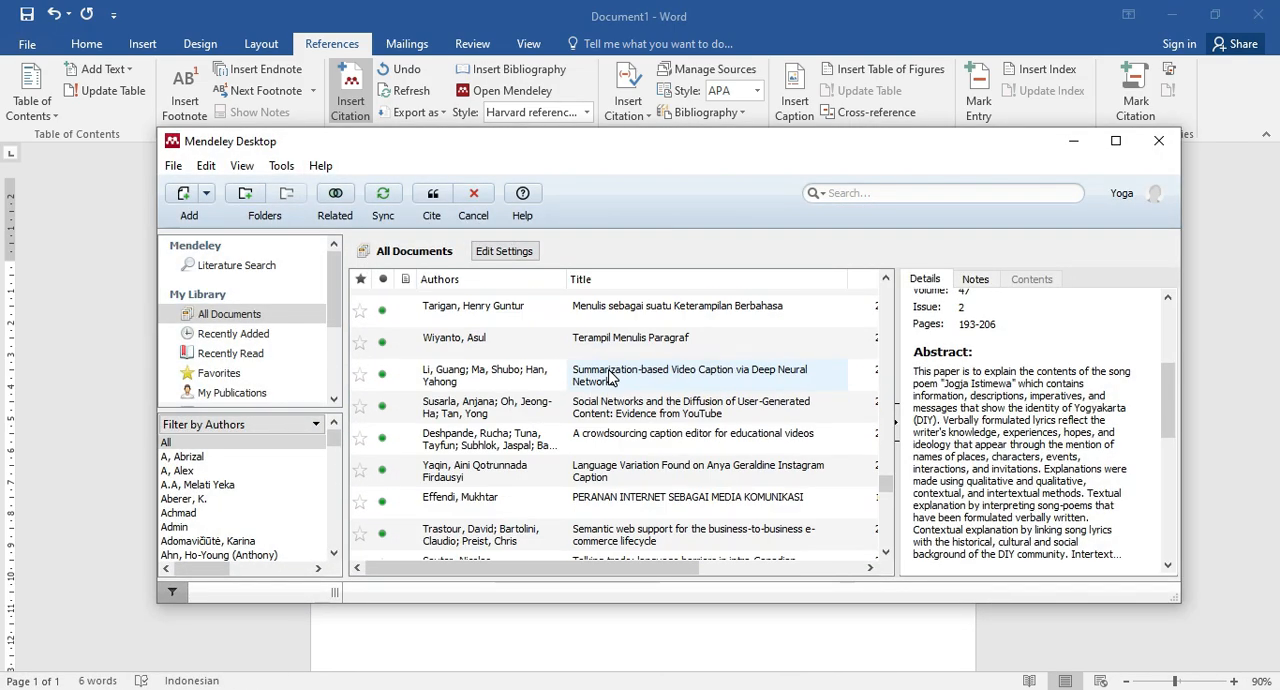
pyautogui.scroll(-10, 612, 378)
pyautogui.scroll(5, 612, 378)
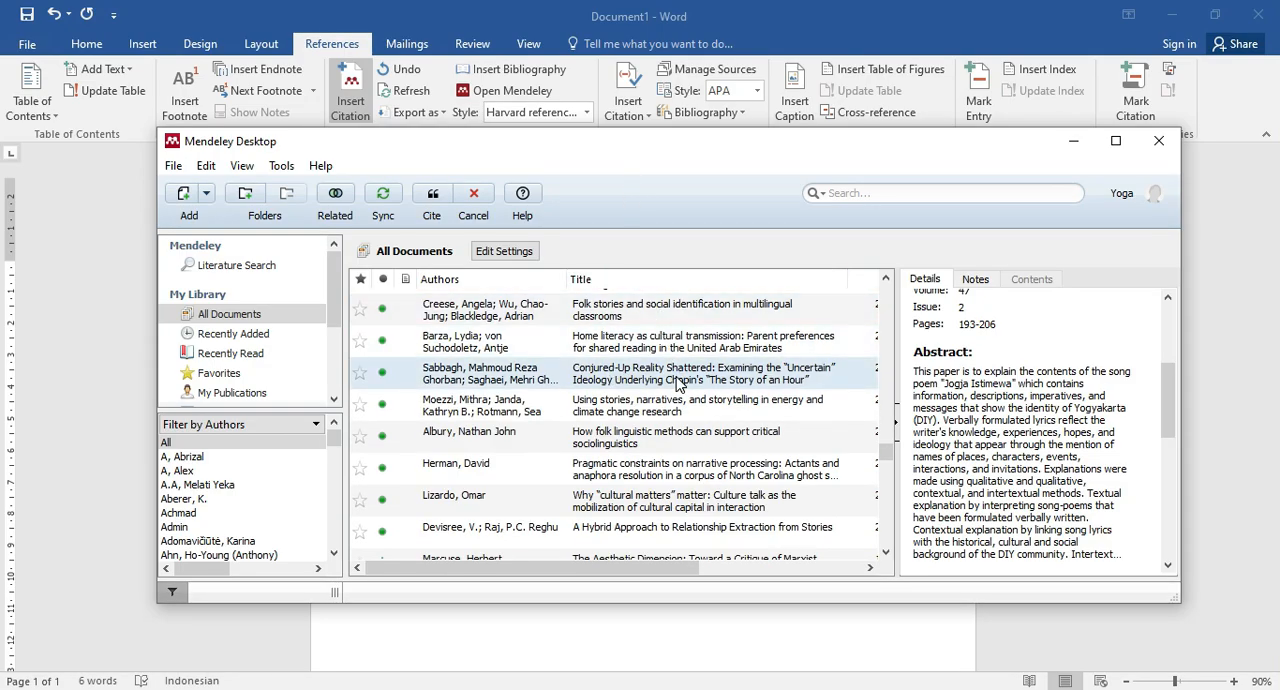
pyautogui.scroll(-5, 678, 383)
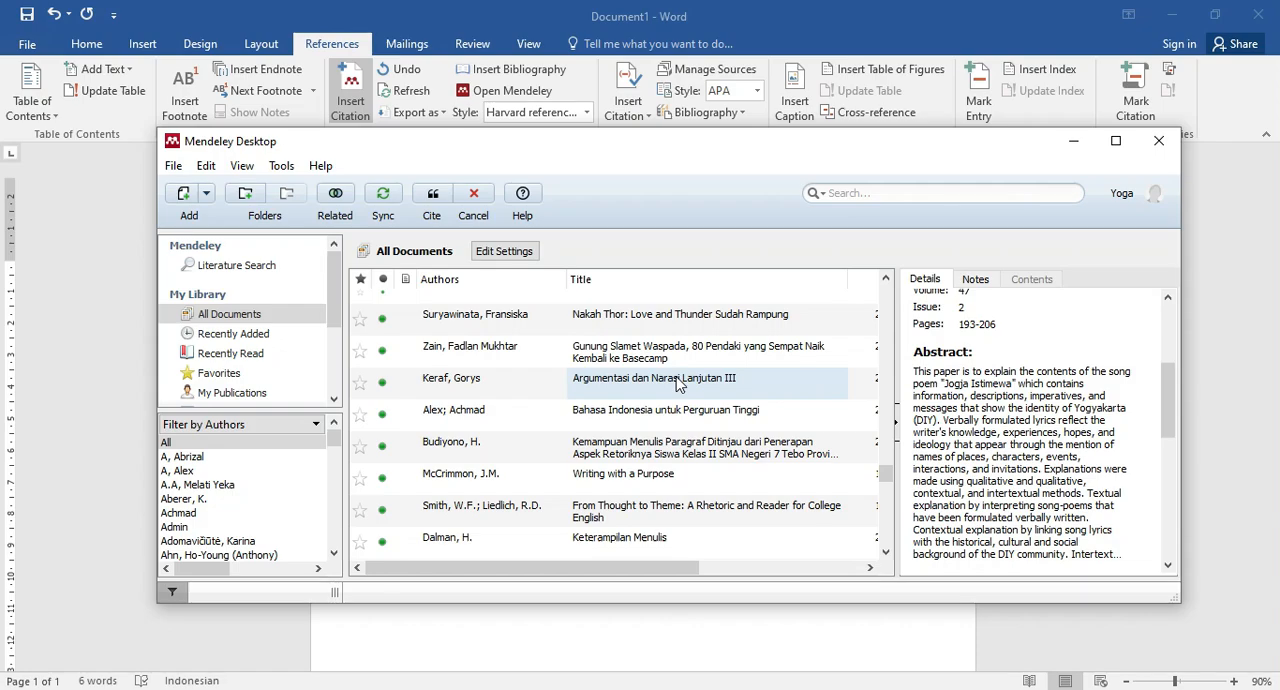
pyautogui.scroll(-8, 677, 383)
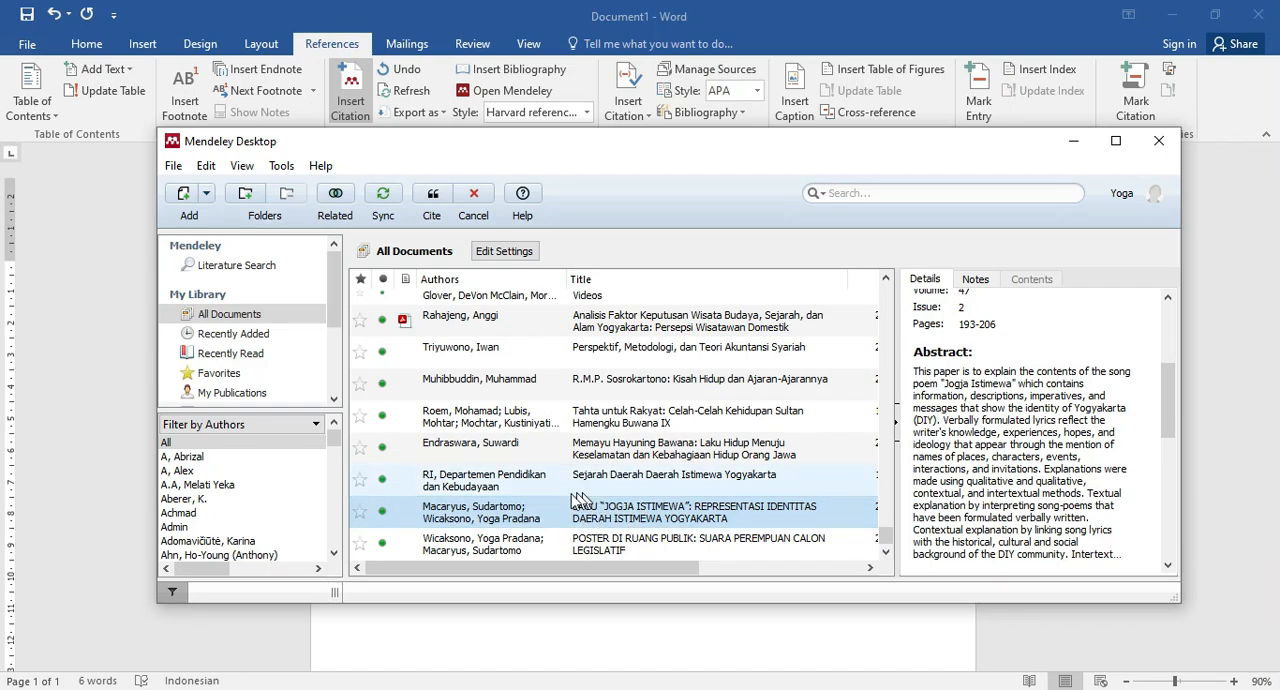
pyautogui.click(482, 535)
pyautogui.click(497, 512)
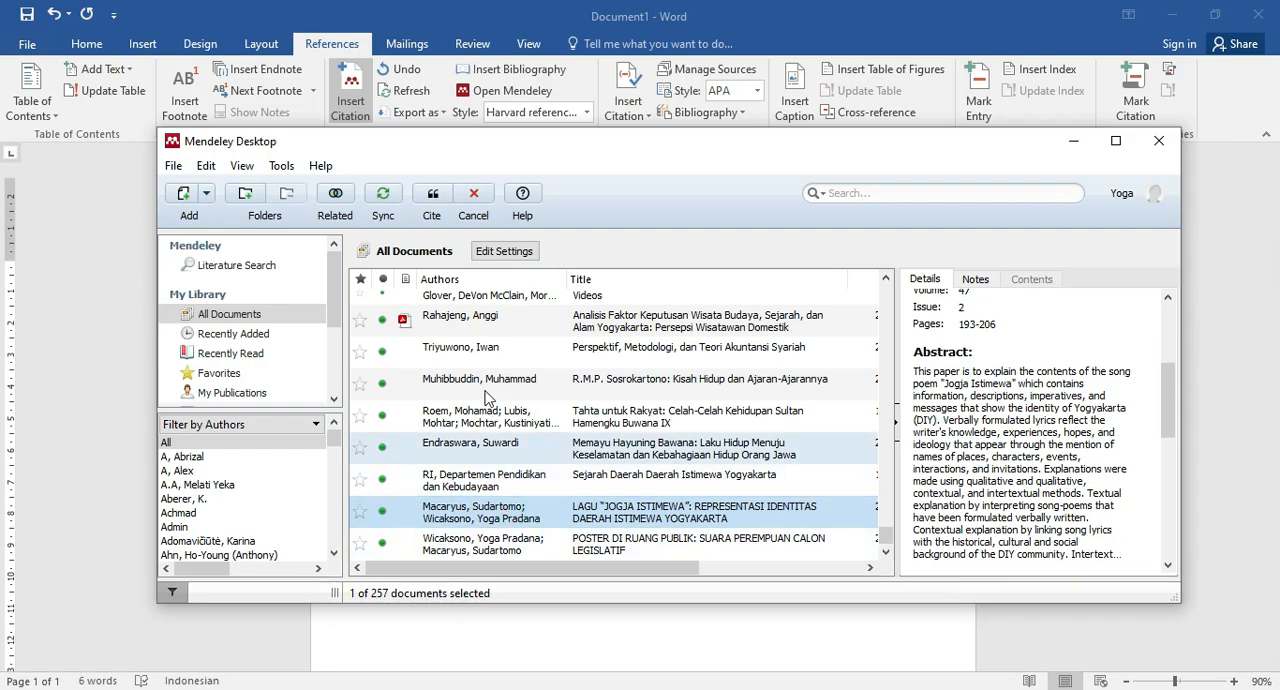
pyautogui.click(435, 194)
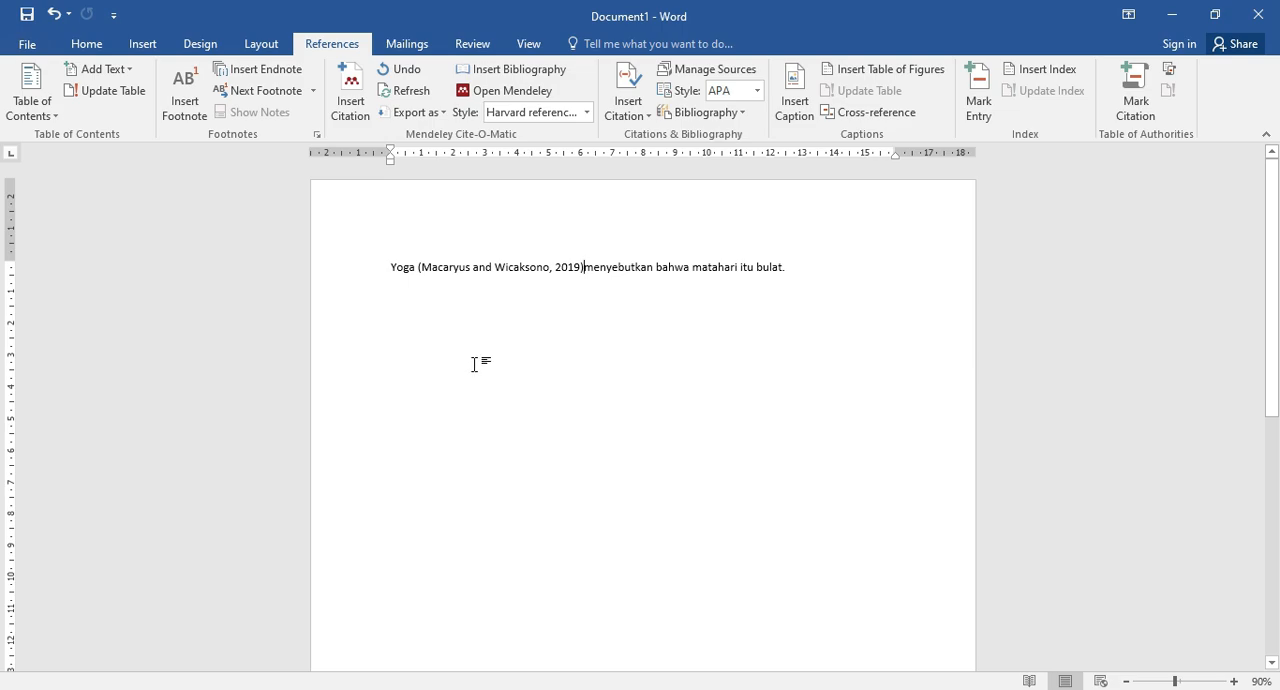
# Delete the author names inside the inserted citation so it reads (2019), and keep the manual edit.
pyautogui.click(425, 267)
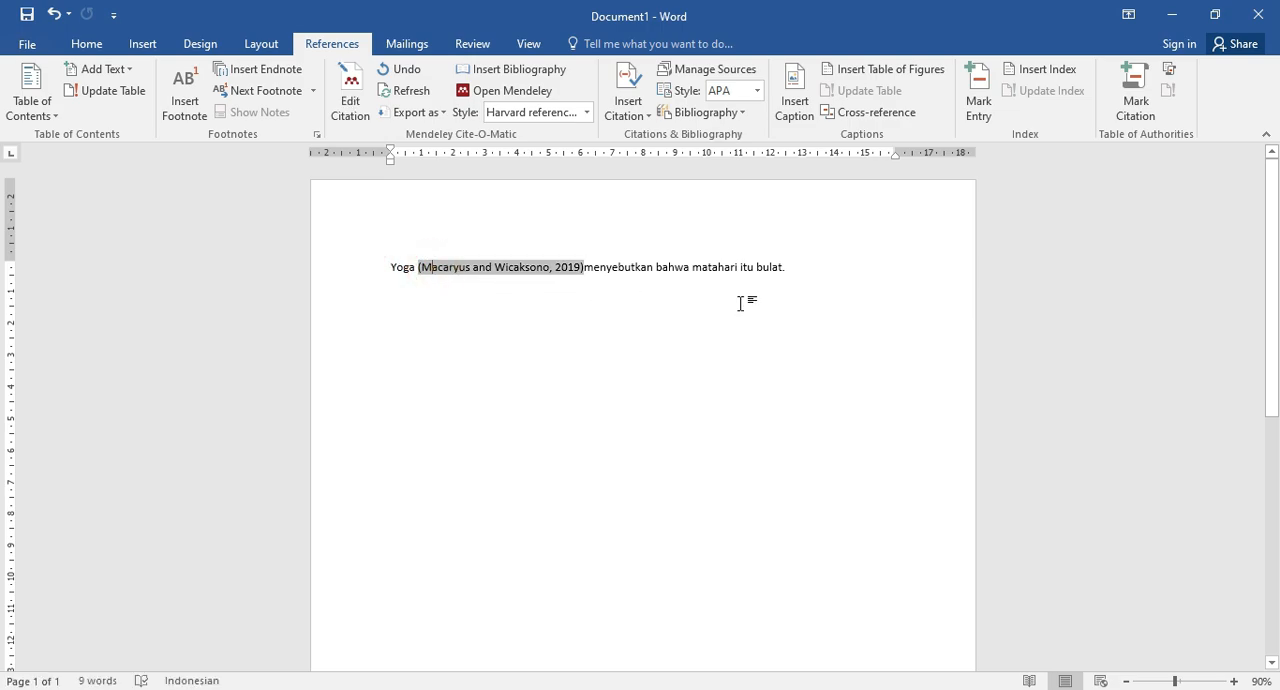
pyautogui.click(558, 264)
pyautogui.press('BackSpace')
pyautogui.press('BackSpace')
pyautogui.press('BackSpace')
pyautogui.press('BackSpace')
pyautogui.press('BackSpace')
pyautogui.press('BackSpace')
pyautogui.press('BackSpace')
pyautogui.press('BackSpace')
pyautogui.press('BackSpace')
pyautogui.press('BackSpace')
pyautogui.press('BackSpace')
pyautogui.press('BackSpace')
pyautogui.press('BackSpace')
pyautogui.press('BackSpace')
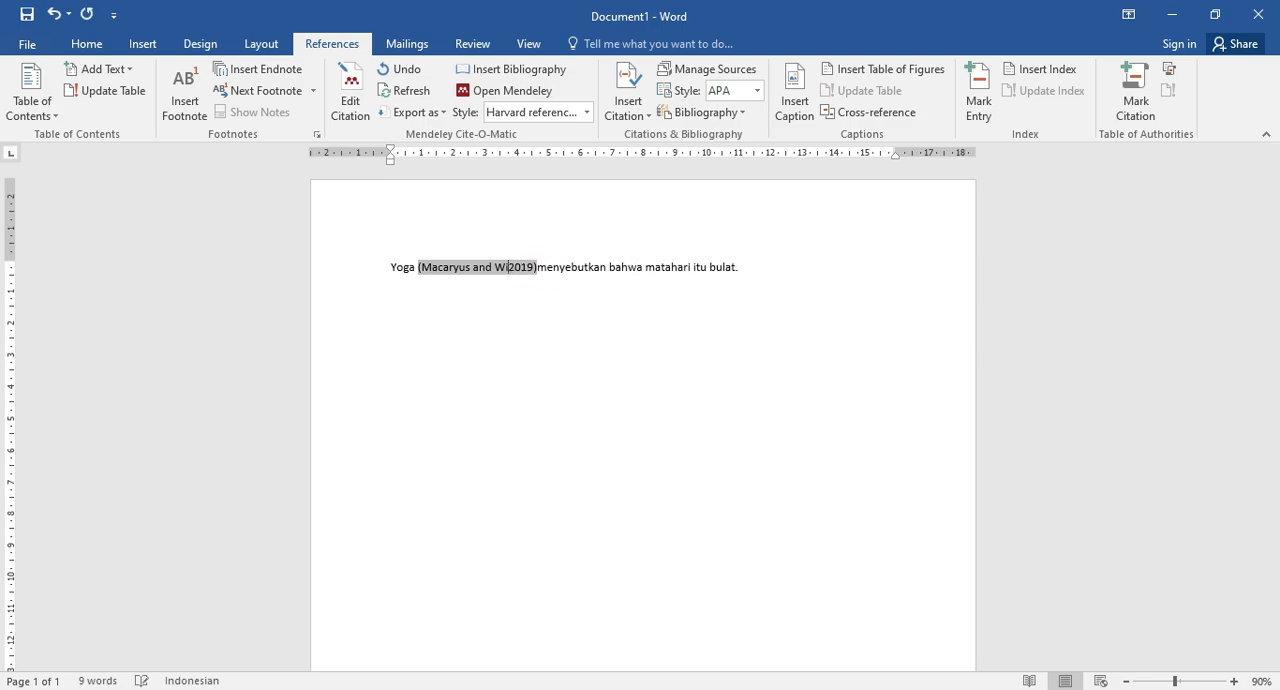
pyautogui.press('BackSpace')
pyautogui.press('BackSpace')
pyautogui.press('BackSpace')
pyautogui.press('BackSpace')
pyautogui.press('BackSpace')
pyautogui.press('BackSpace')
pyautogui.press('BackSpace')
pyautogui.press('BackSpace')
pyautogui.press('BackSpace')
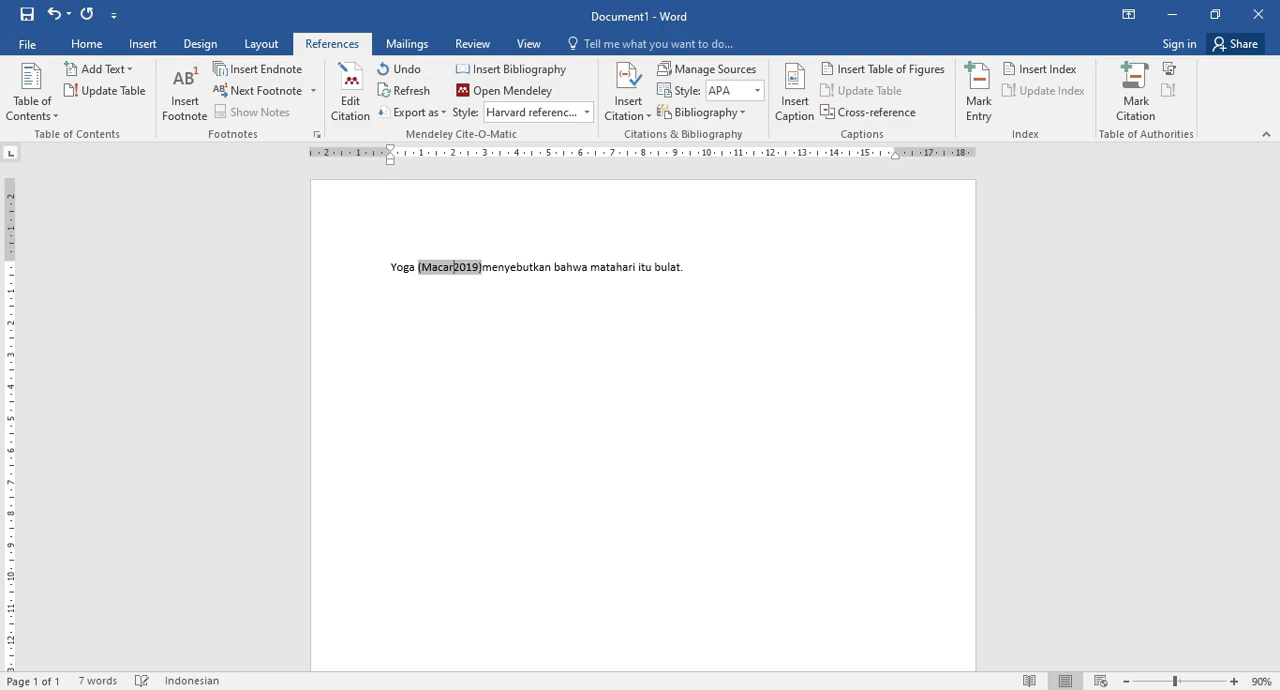
pyautogui.press('BackSpace')
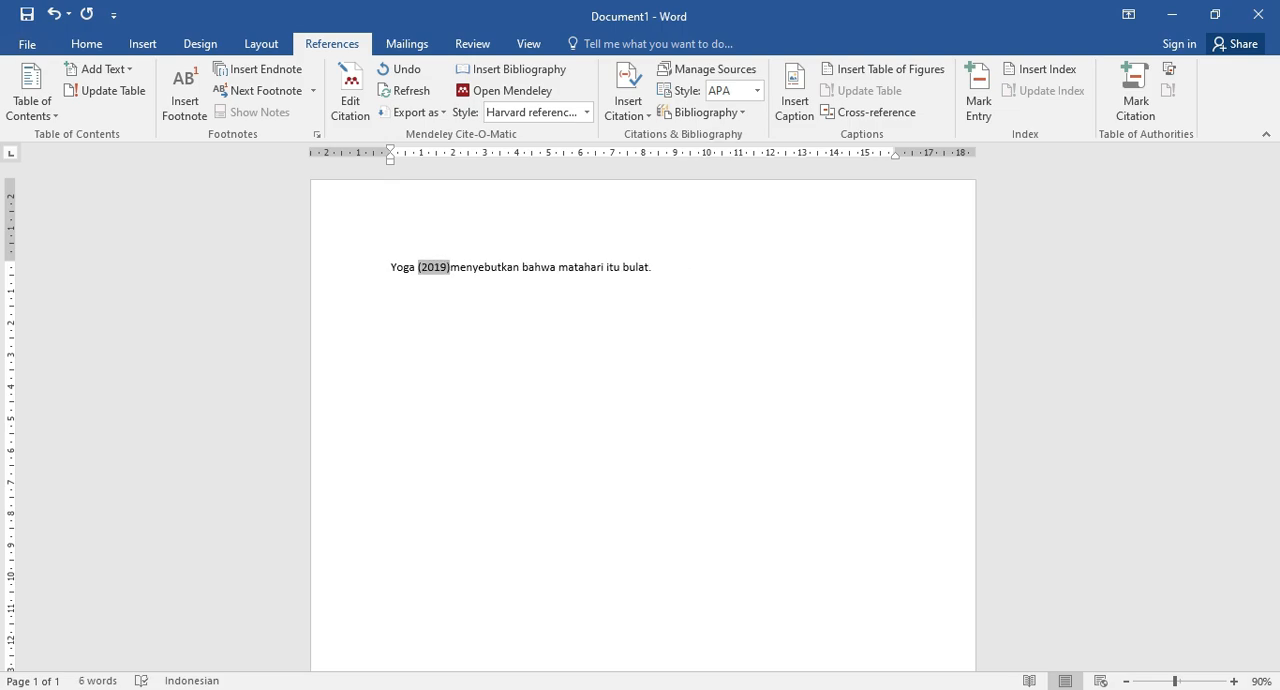
pyautogui.click(566, 267)
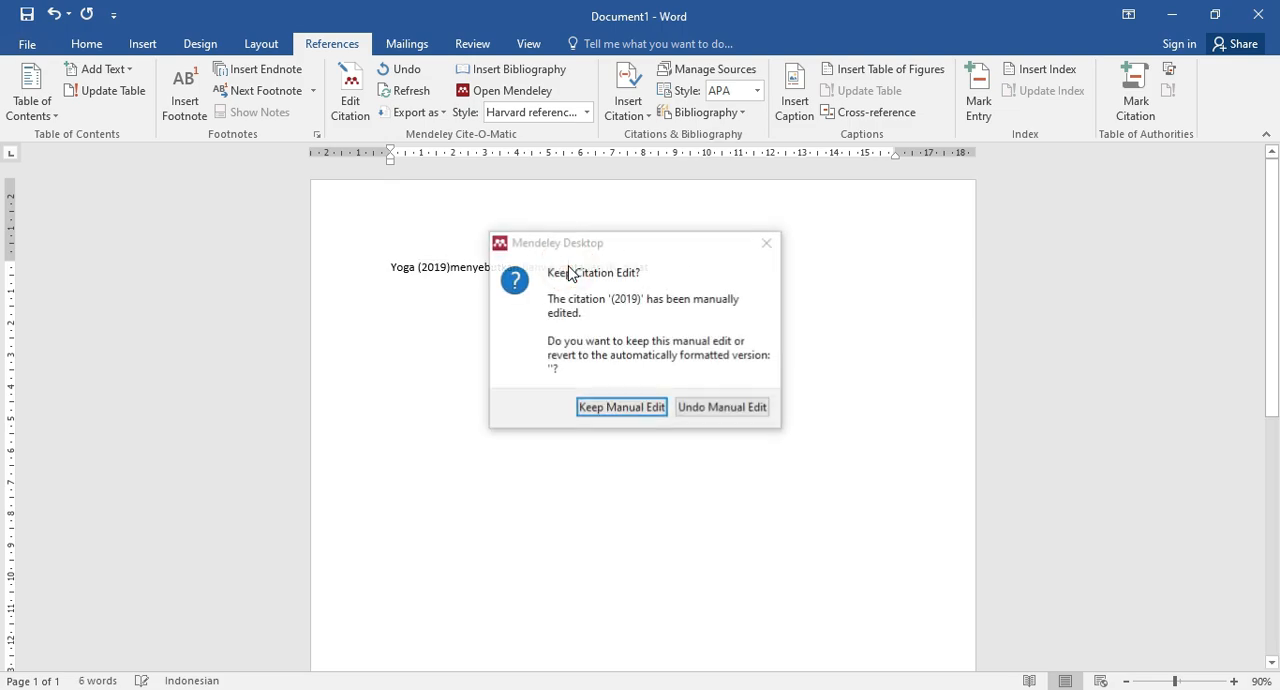
pyautogui.click(619, 404)
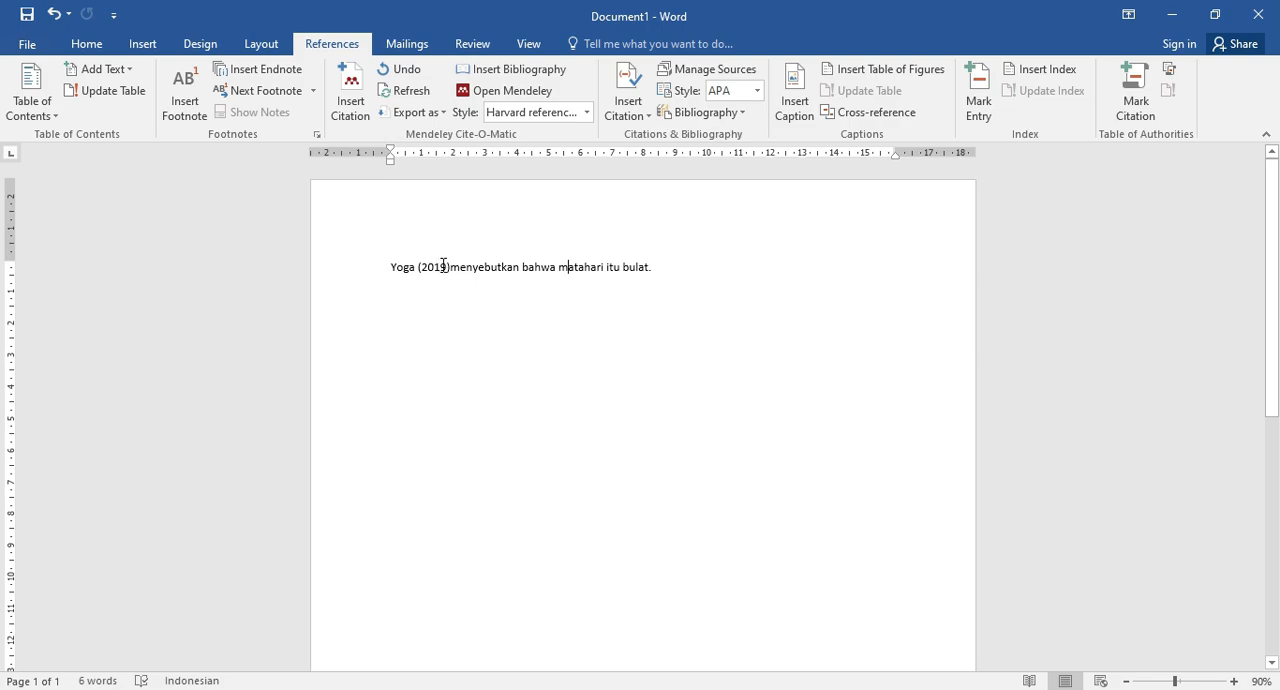
# Add a second sentence reading "Sedangkan," followed by the other author's last name and "menyebut matahari itu panas.".
pyautogui.click(663, 268)
pyautogui.write('Sedangkan Macaryus menyebu')
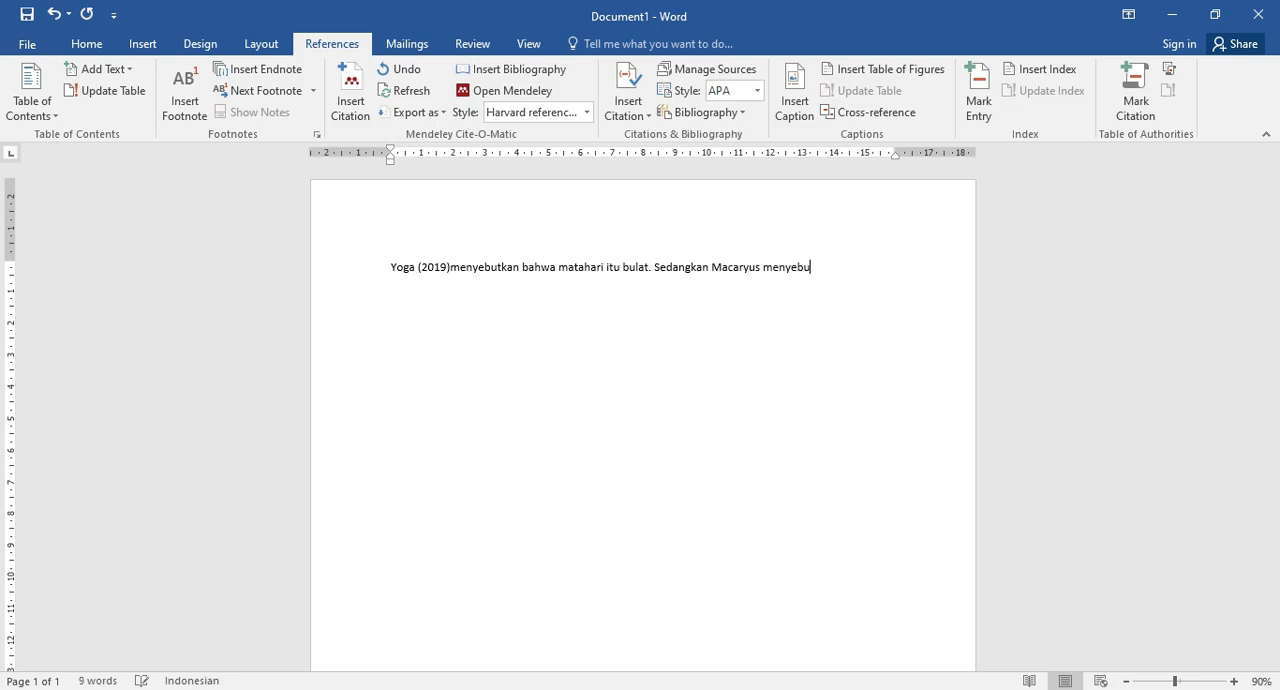
pyautogui.write('mataha')
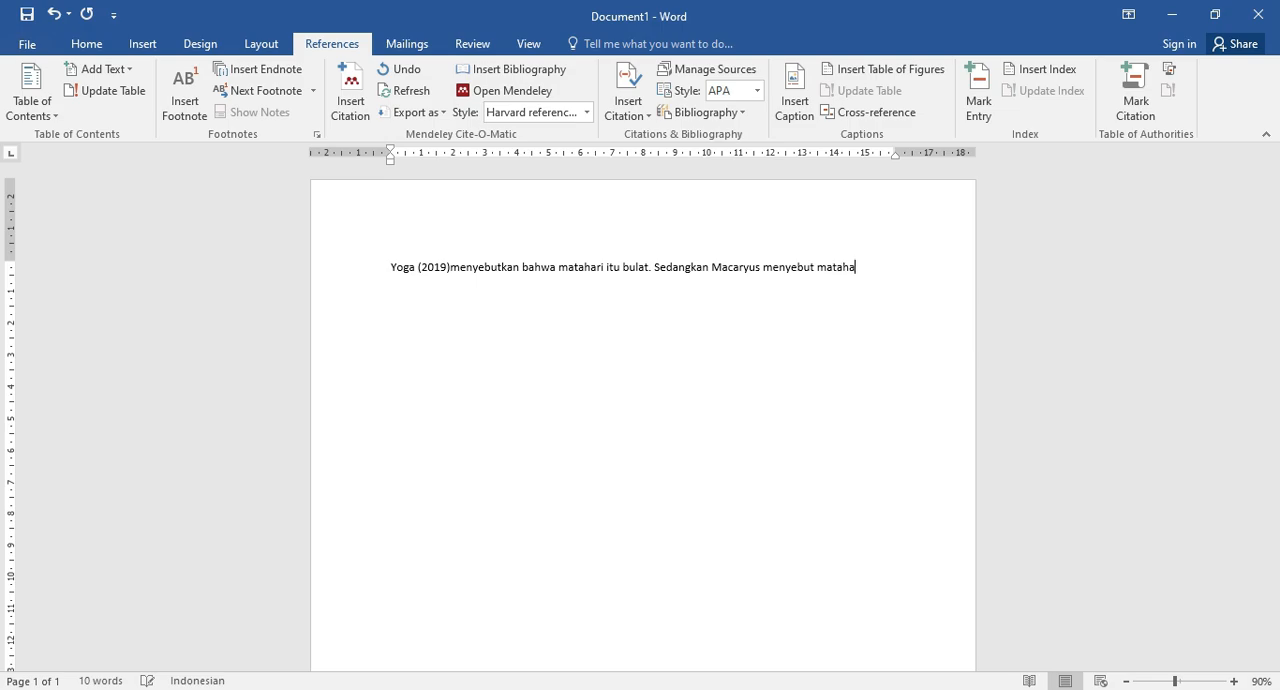
pyautogui.write('ri itu panas.')
pyautogui.click(709, 267)
pyautogui.write(',')
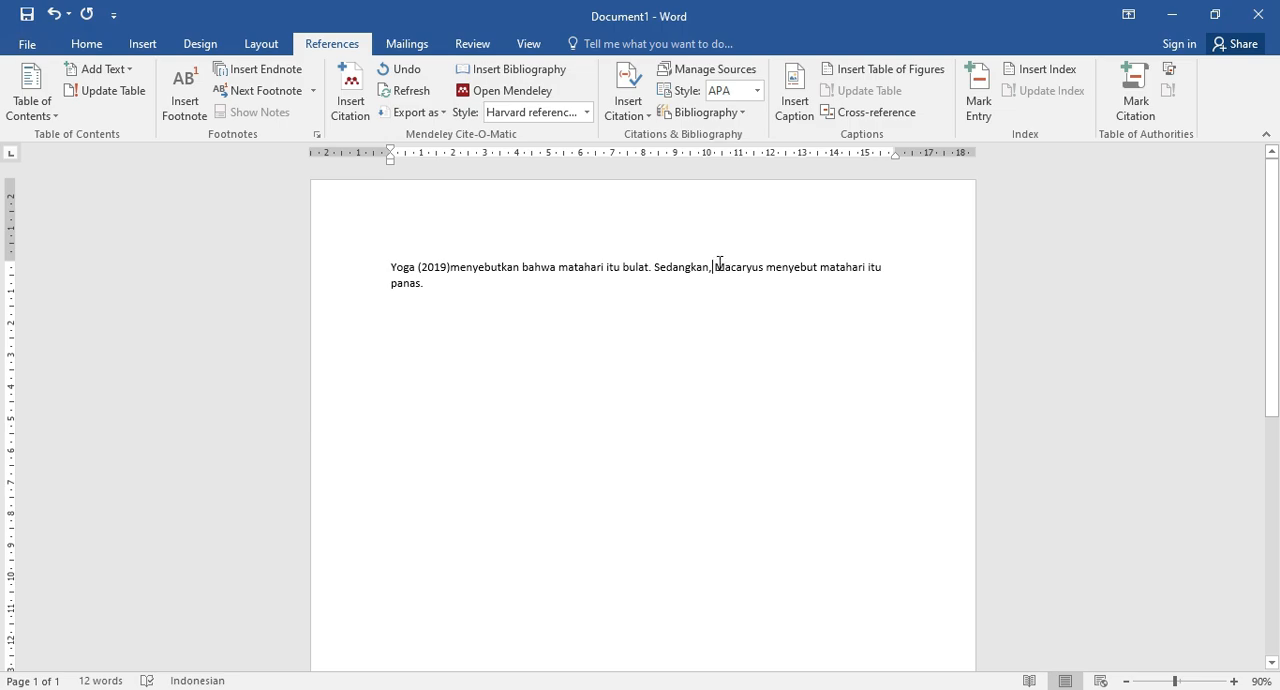
pyautogui.moveTo(716, 266); pyautogui.dragTo(722, 297)
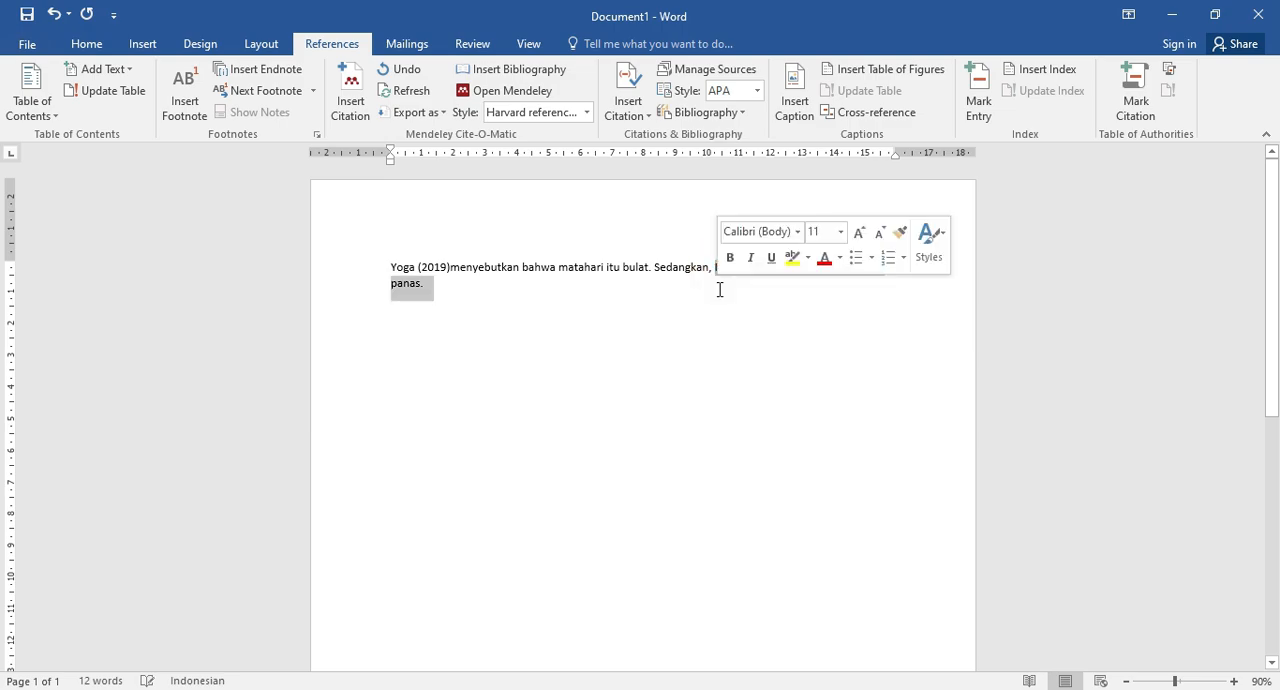
pyautogui.click(712, 298)
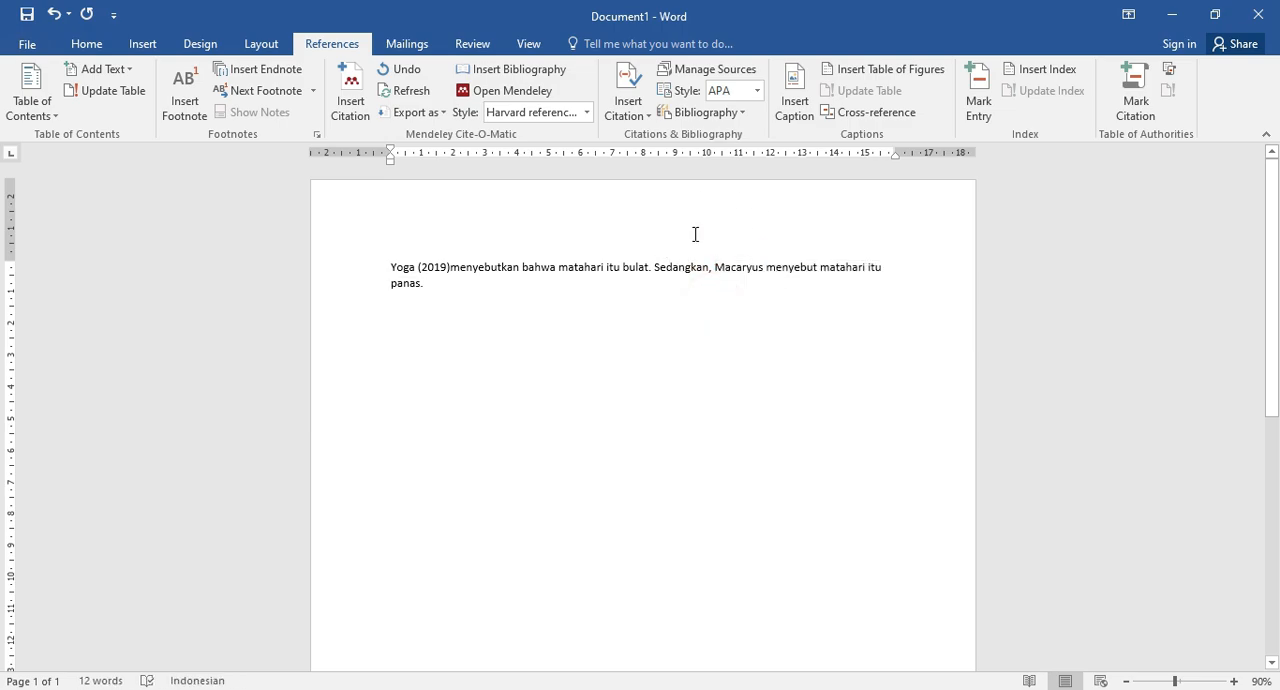
# Insert a Mendeley citation after the author's name in the second sentence, choosing the "POSTER DI RUANG PUBLIK: SUARA PEREMPUAN CALON LEGISLATIF" article from the library.
pyautogui.click(734, 266)
pyautogui.click(768, 266)
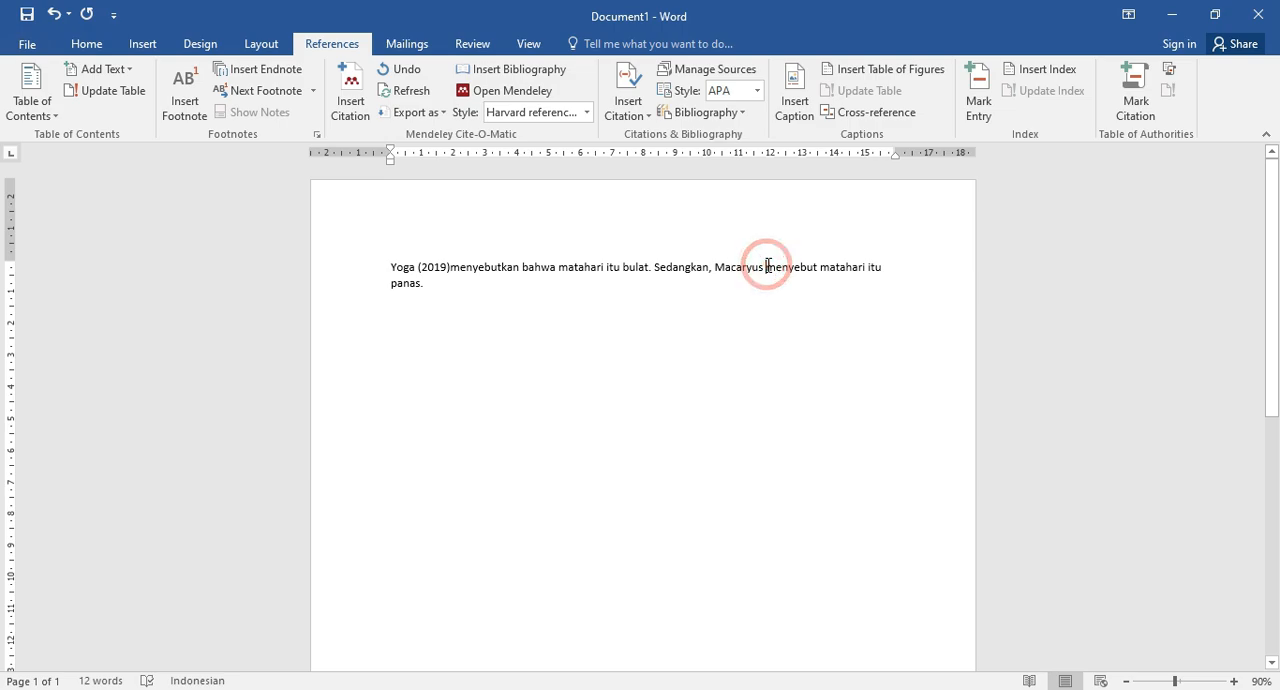
pyautogui.click(352, 105)
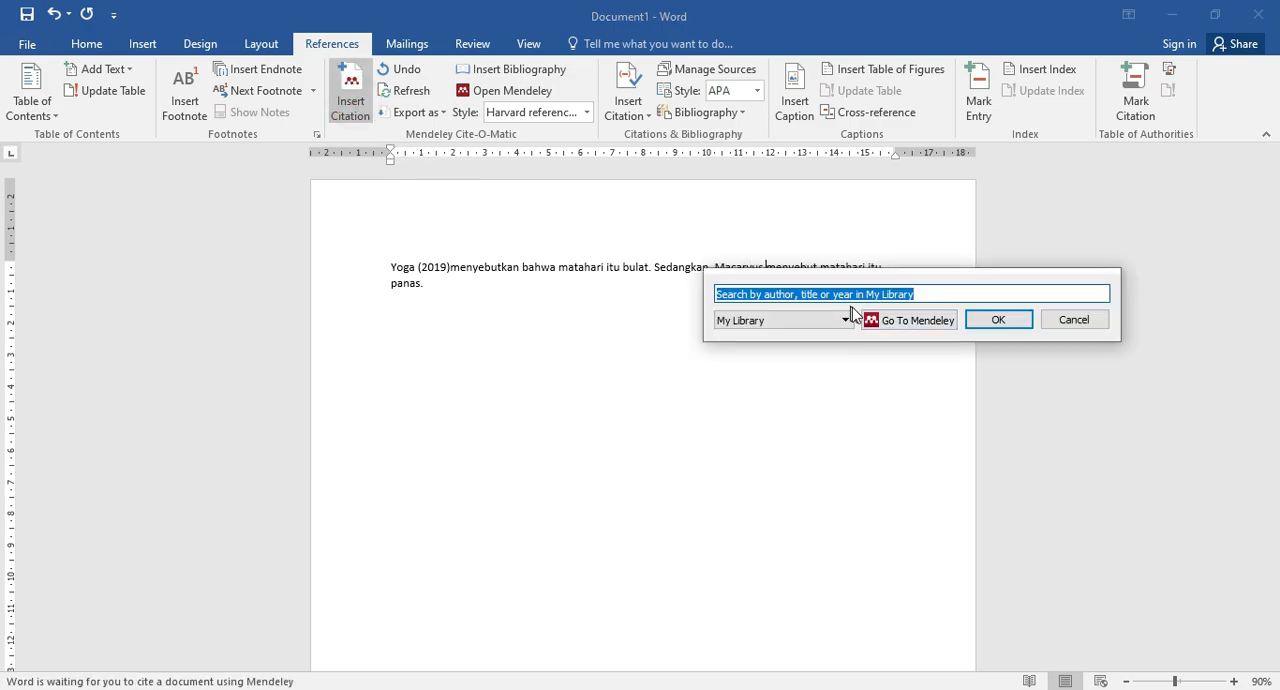
pyautogui.click(910, 320)
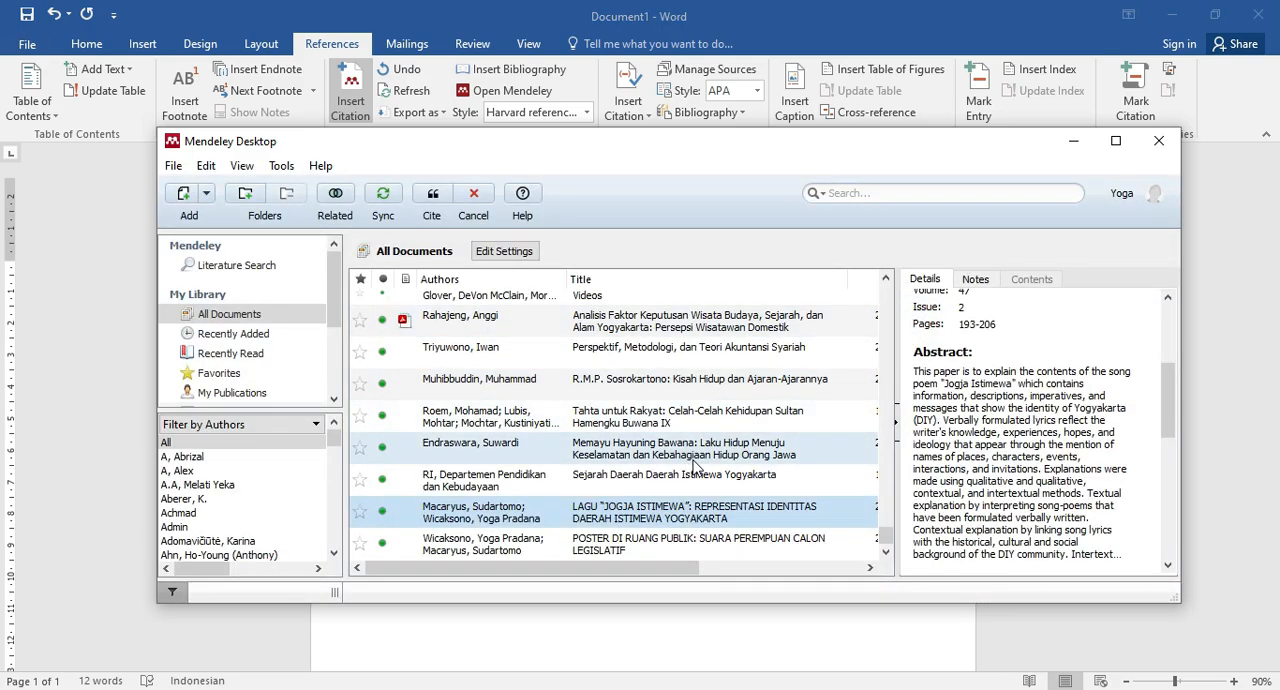
pyautogui.click(512, 546)
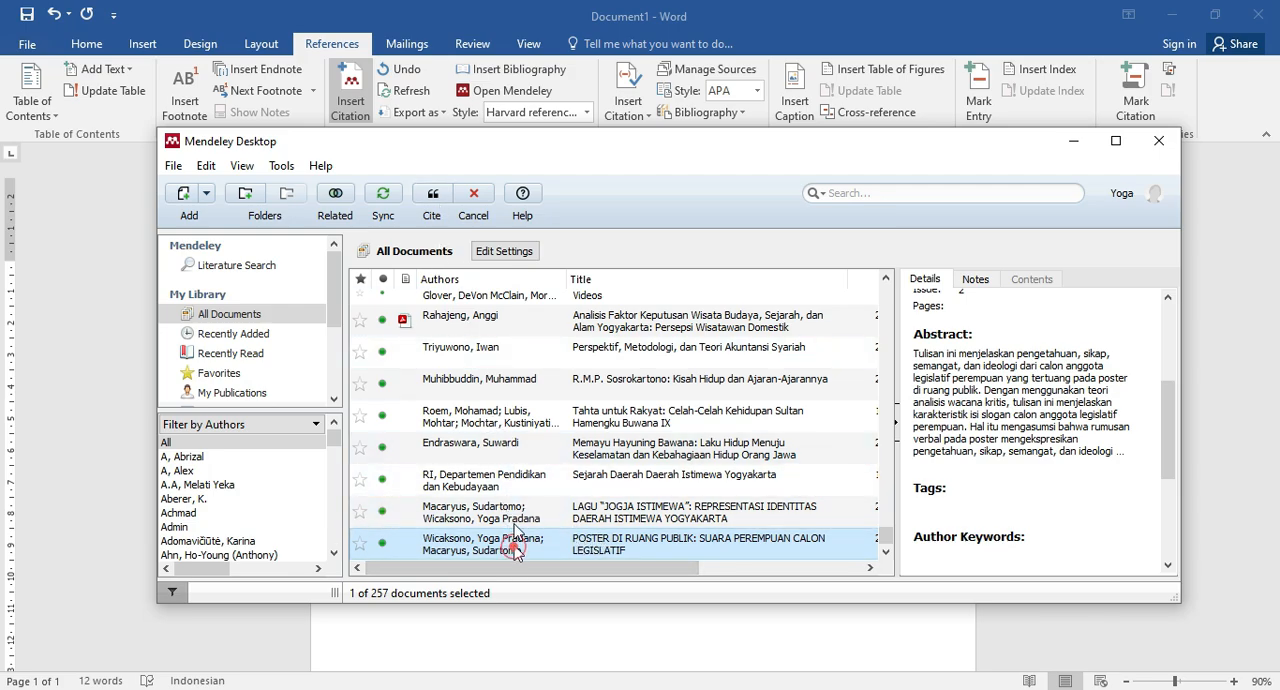
pyautogui.click(433, 196)
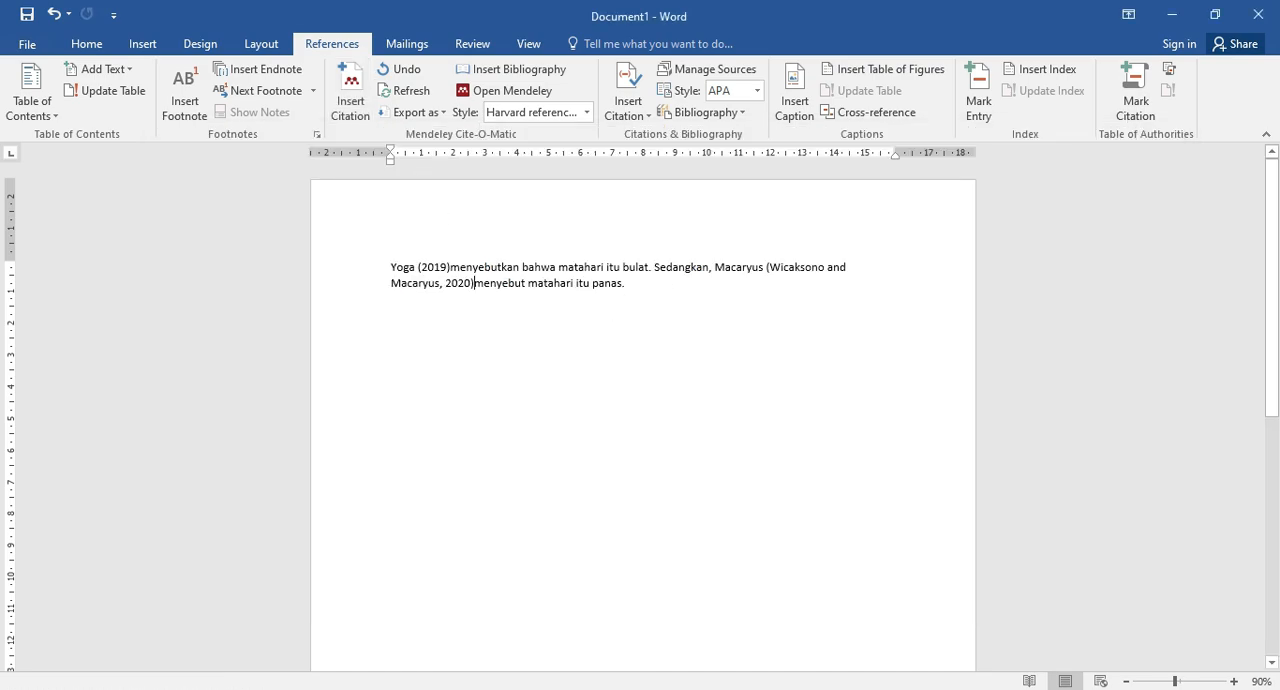
# Remove the author names from the second citation and add page 17 so it reads (2020:17), keeping the manual edit.
pyautogui.doubleClick(737, 263)
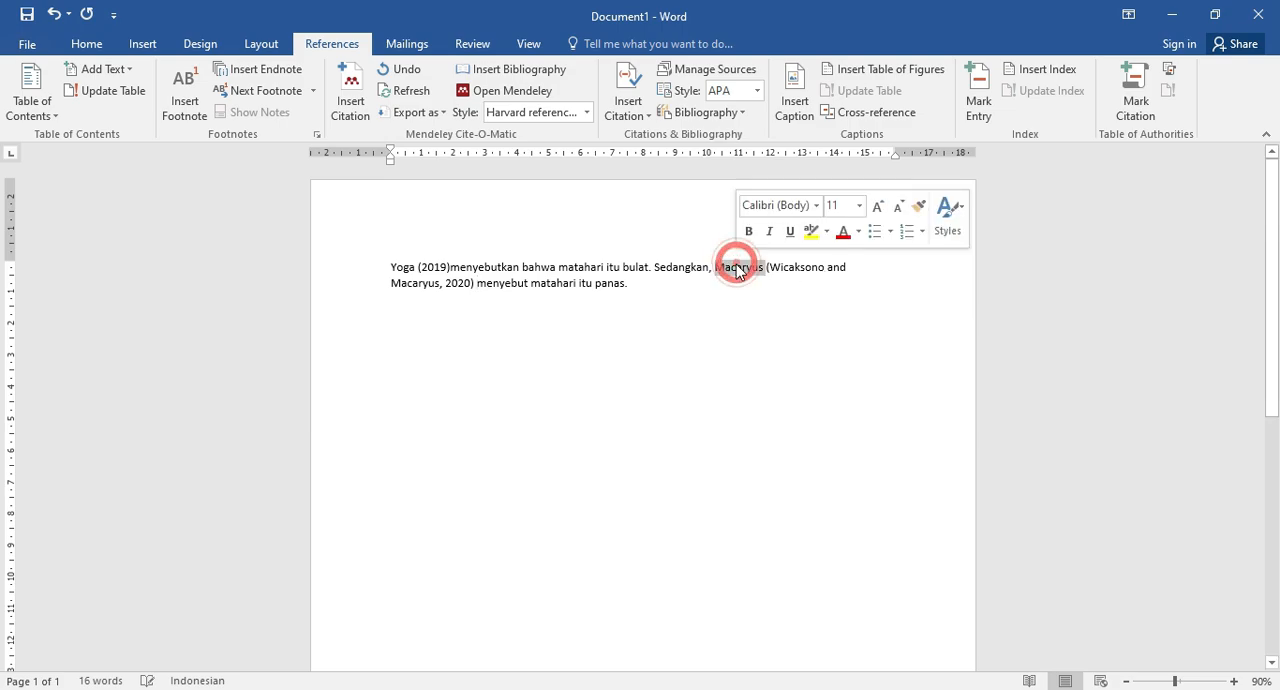
pyautogui.click(767, 269)
pyautogui.moveTo(773, 264); pyautogui.dragTo(440, 278)
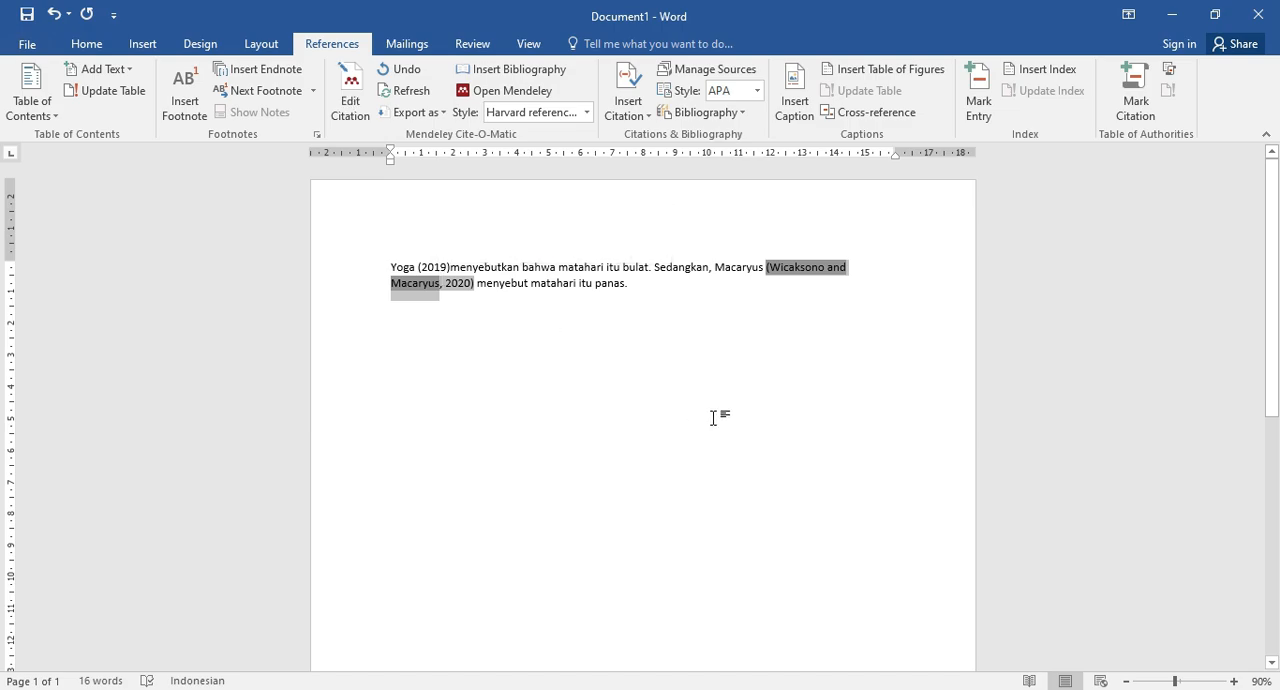
pyautogui.press('Delete')
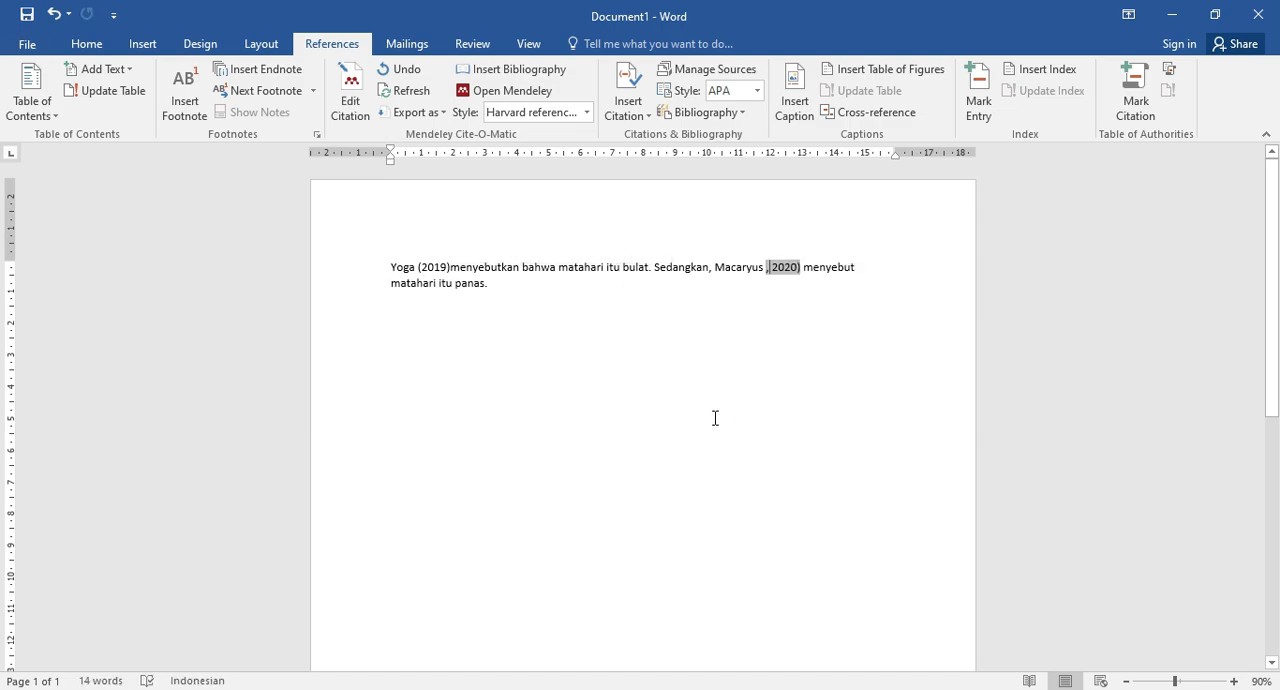
pyautogui.press('Right')
pyautogui.write('(')
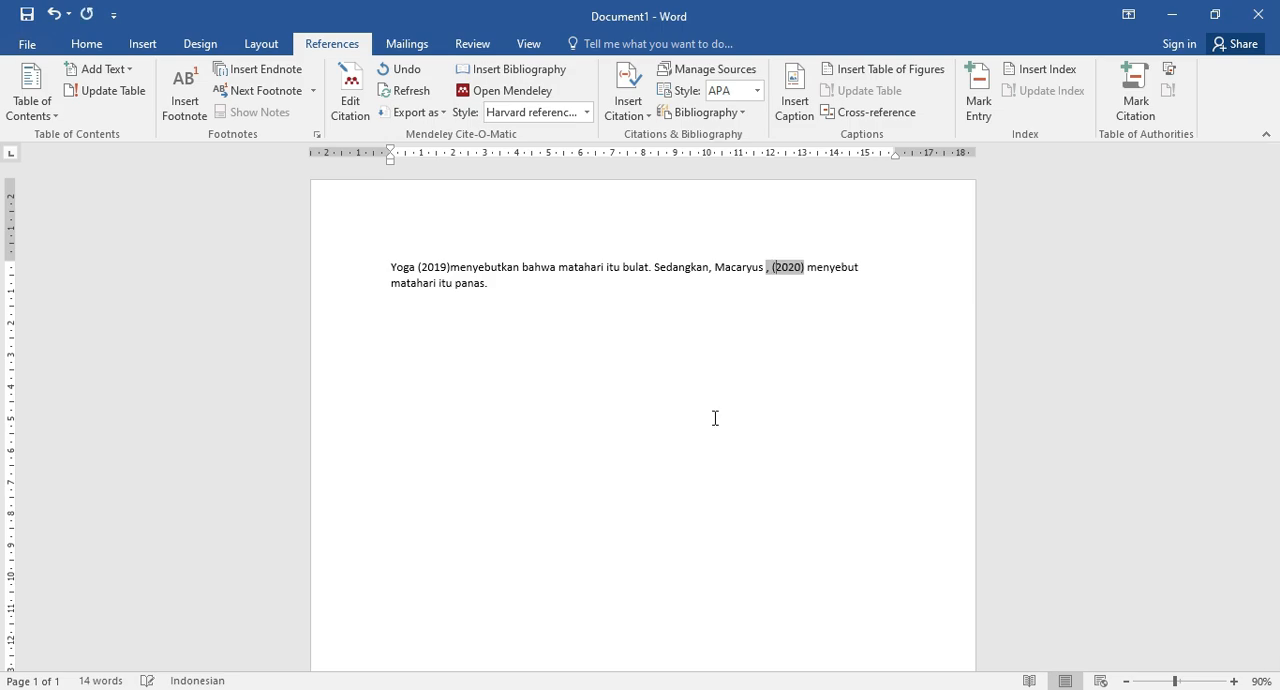
pyautogui.press('Left')
pyautogui.press('BackSpace')
pyautogui.press('BackSpace')
pyautogui.write(':17')
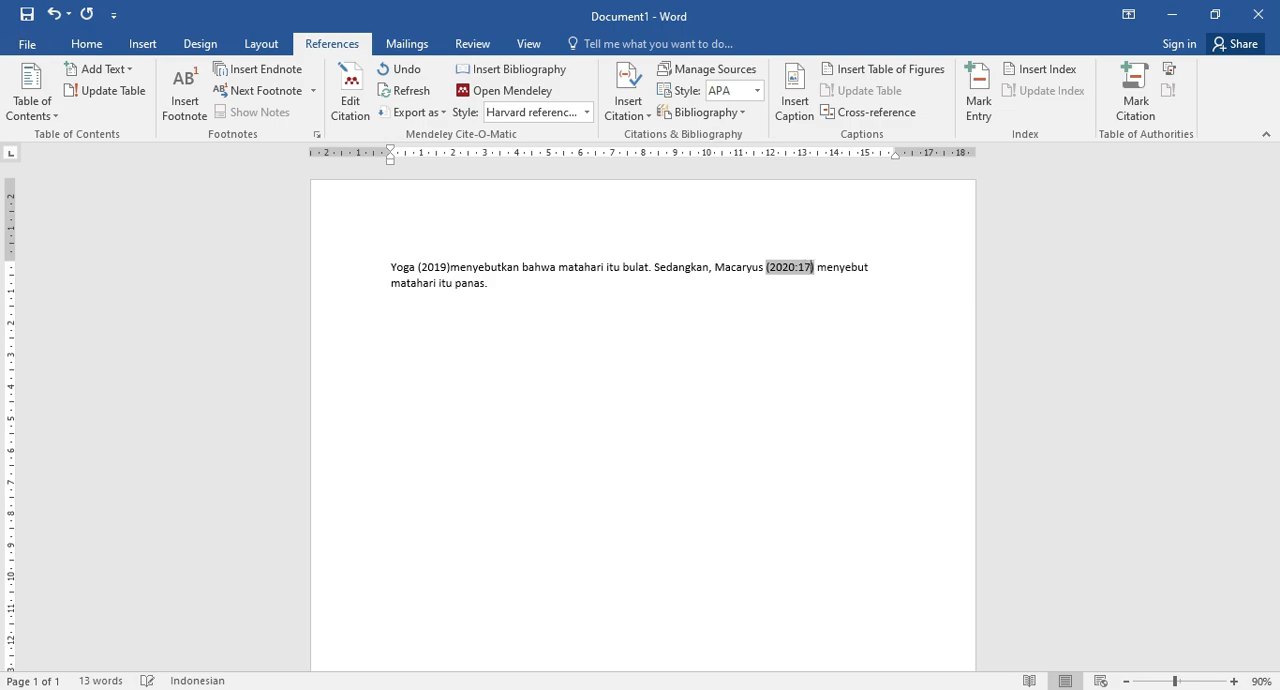
pyautogui.click(889, 268)
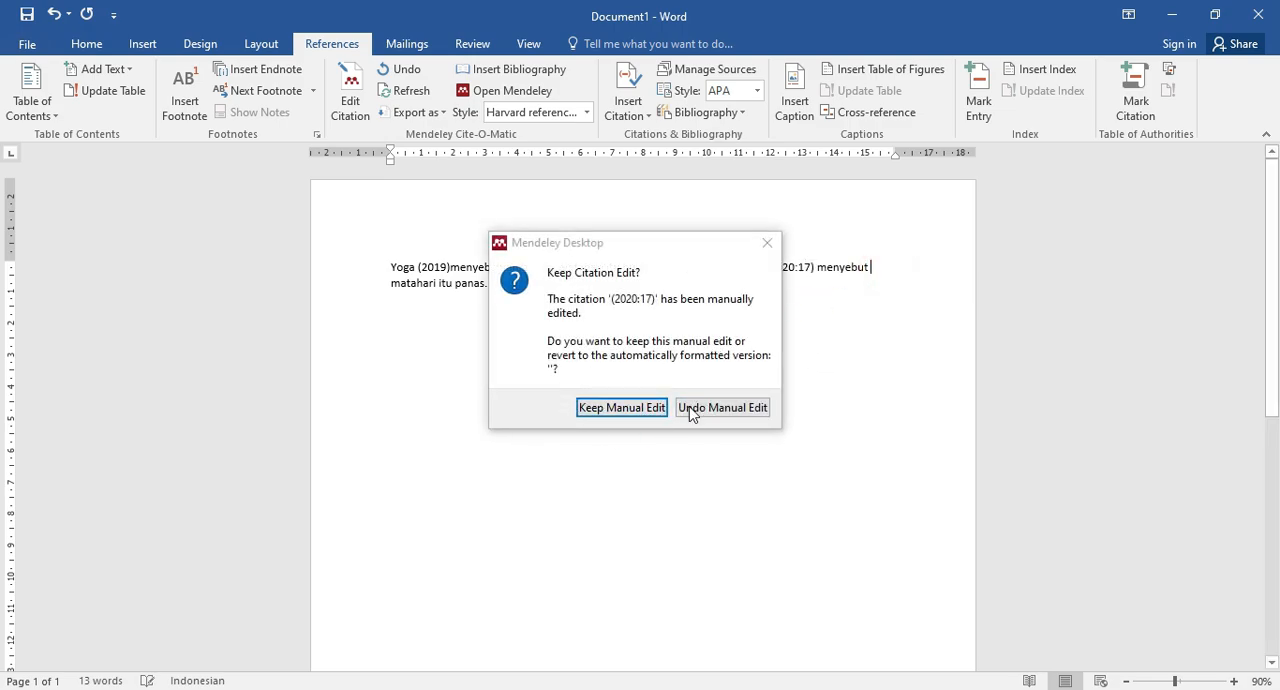
pyautogui.click(614, 410)
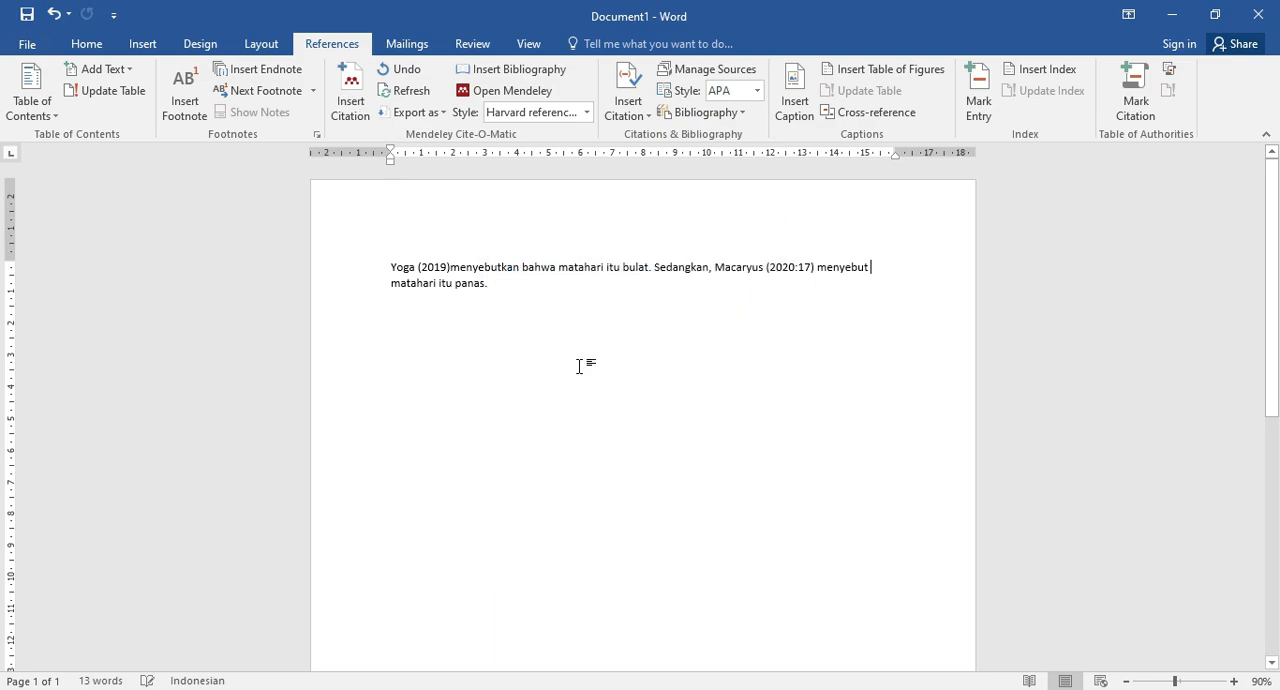
# Add several empty lines below the paragraph.
pyautogui.click(509, 286)
pyautogui.press('Return')
pyautogui.press('Return')
pyautogui.press('Return')
pyautogui.press('Return')
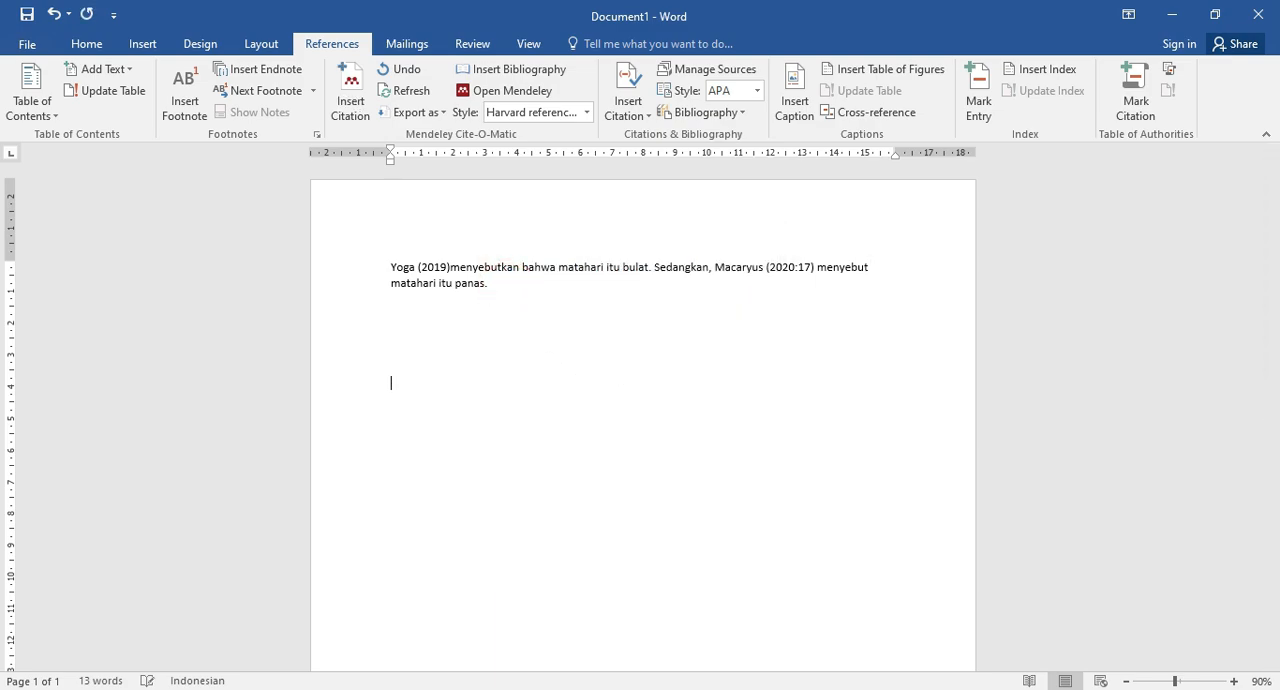
# Examine the (2019) and (2020:17) citation fields in the paragraph.
pyautogui.moveTo(349, 269); pyautogui.dragTo(354, 290)
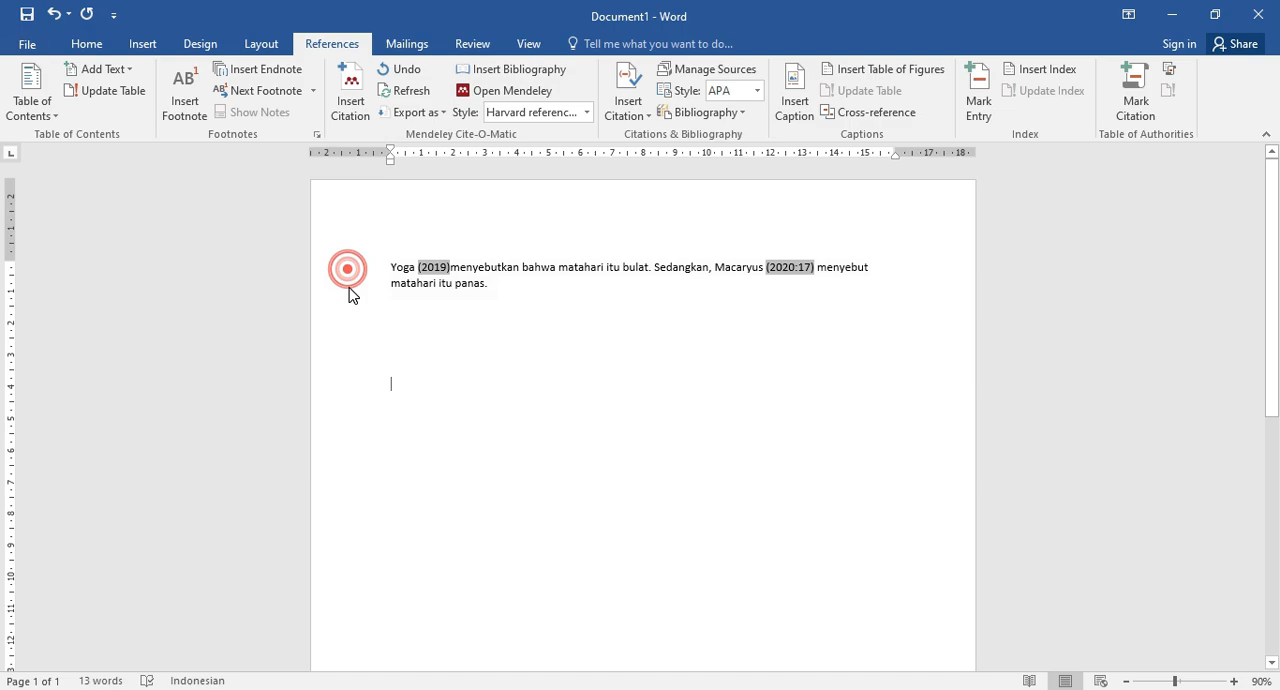
pyautogui.click(651, 354)
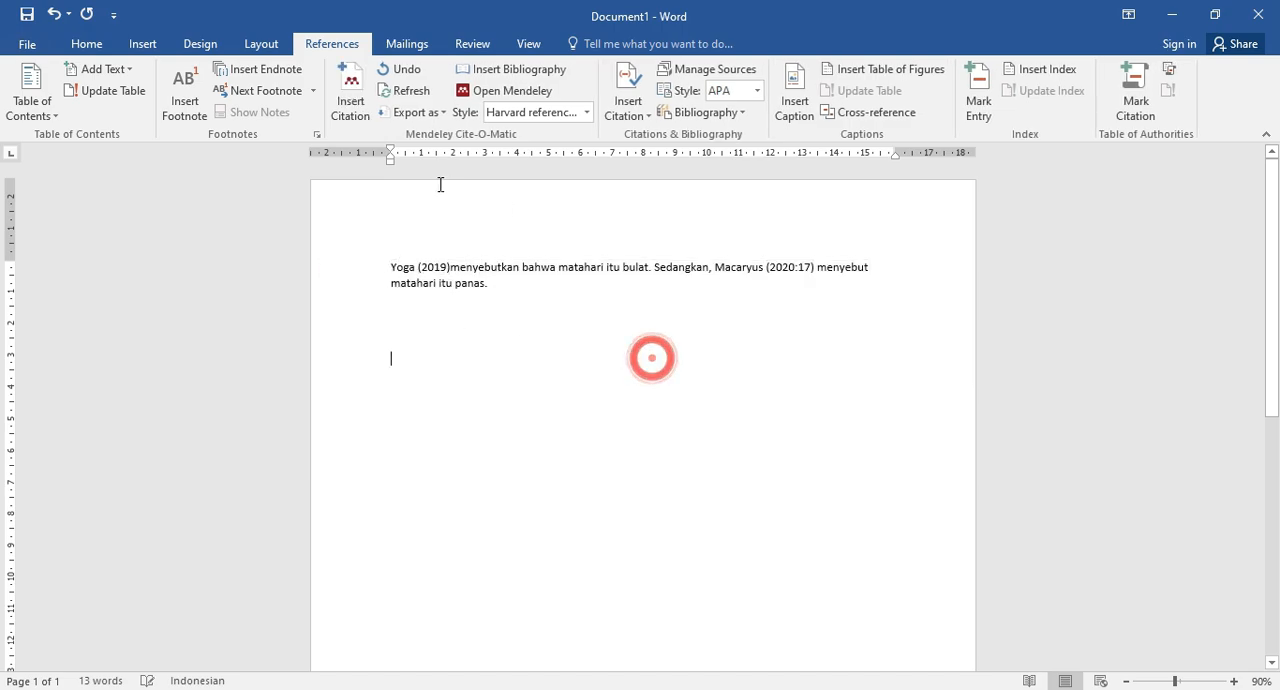
pyautogui.click(434, 267)
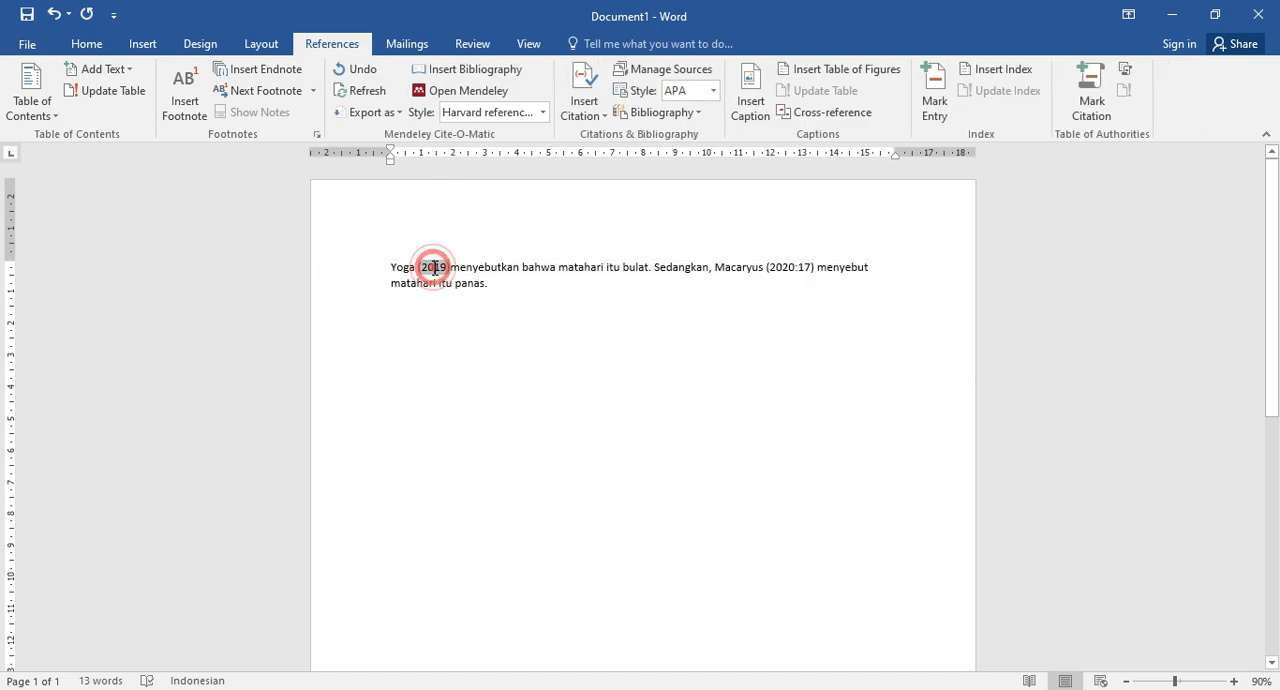
pyautogui.click(789, 266)
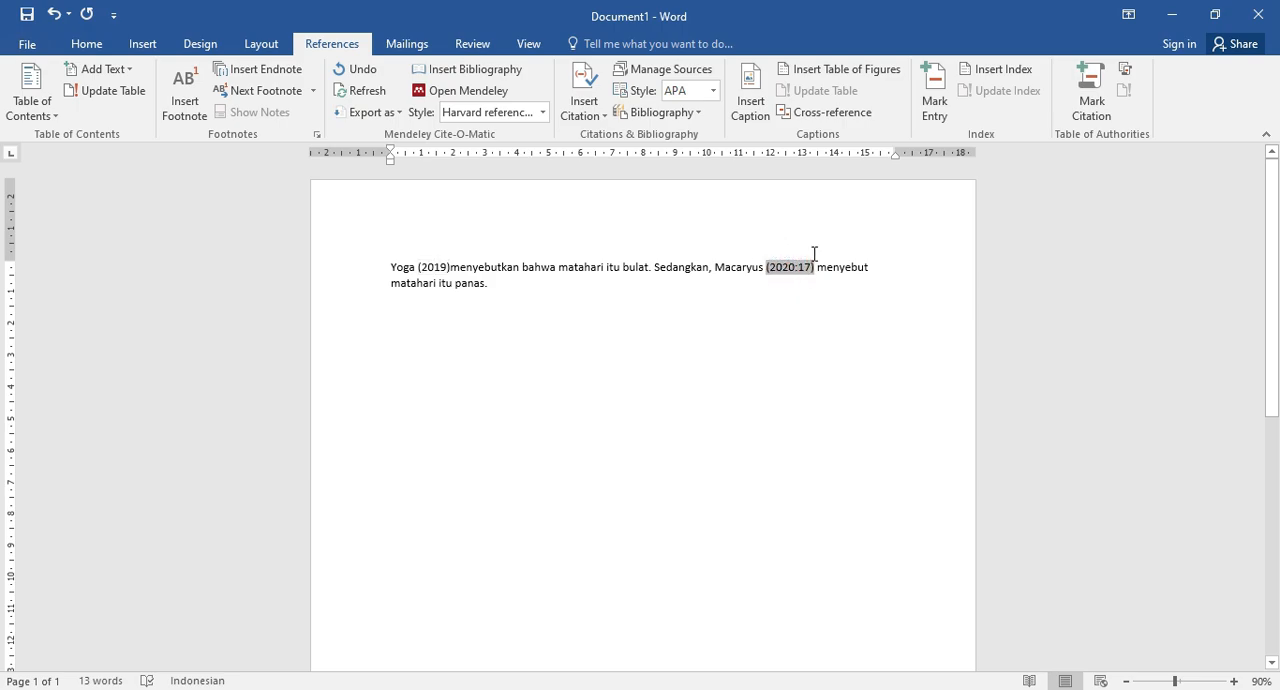
pyautogui.click(441, 266)
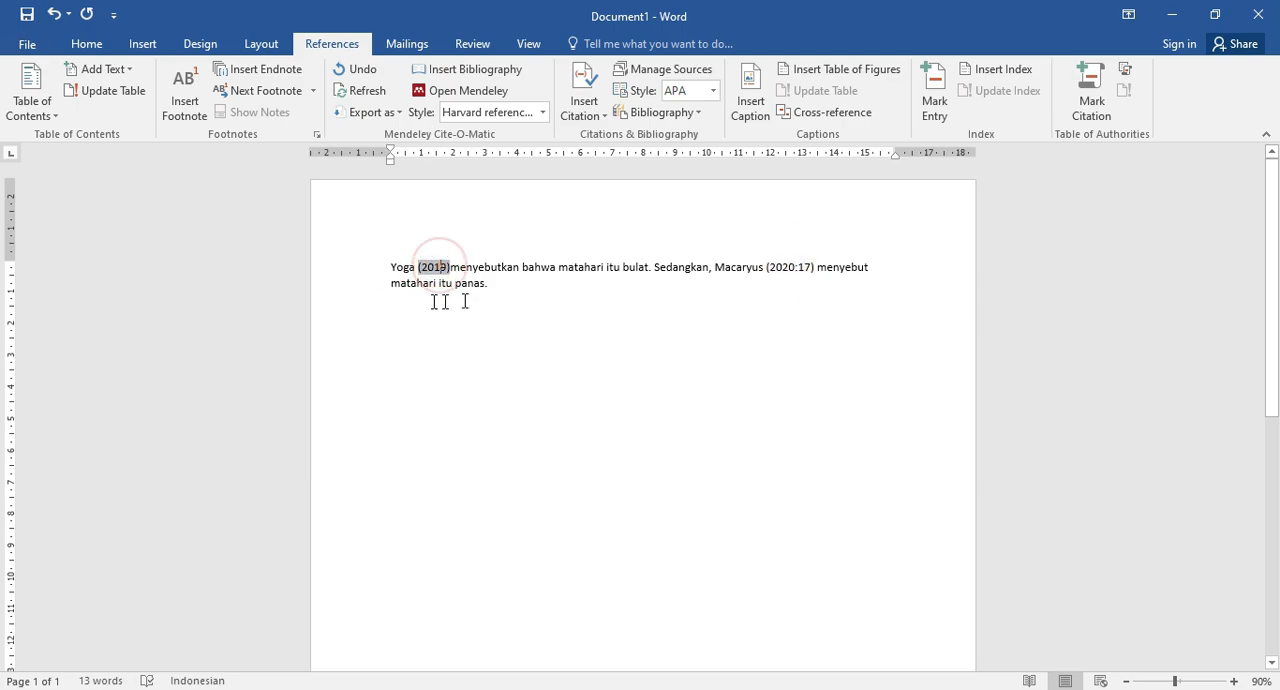
pyautogui.click(799, 267)
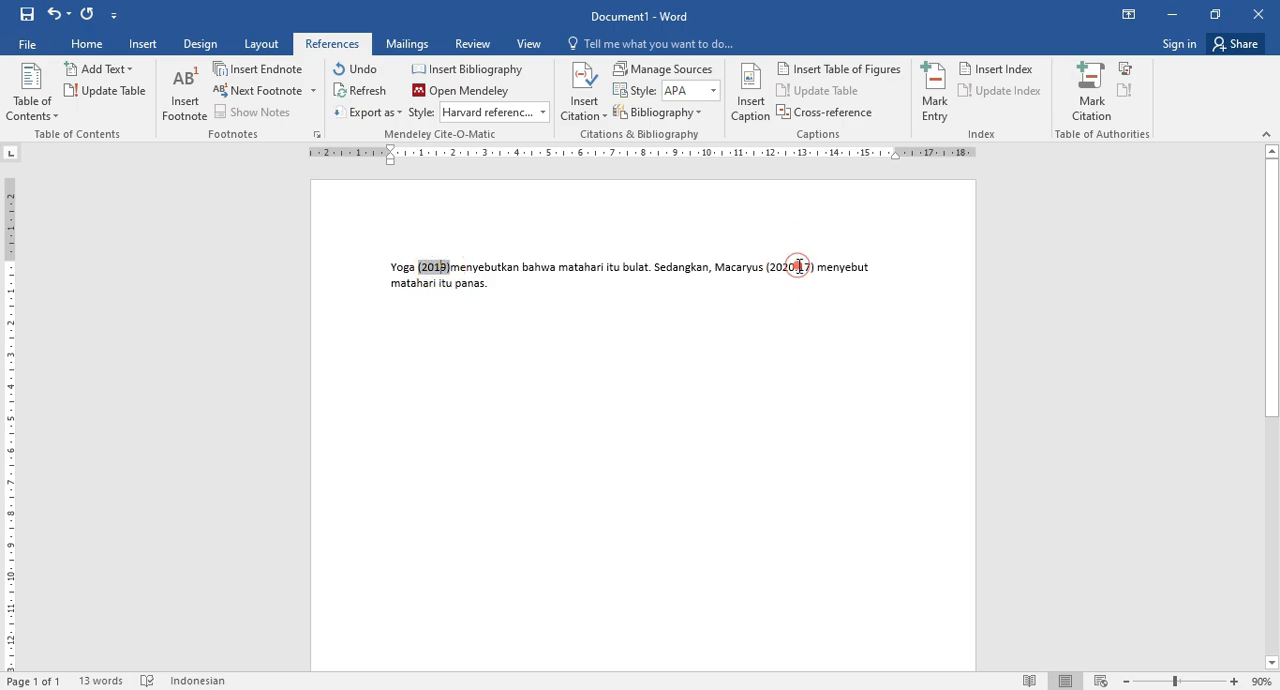
pyautogui.click(443, 334)
pyautogui.click(430, 266)
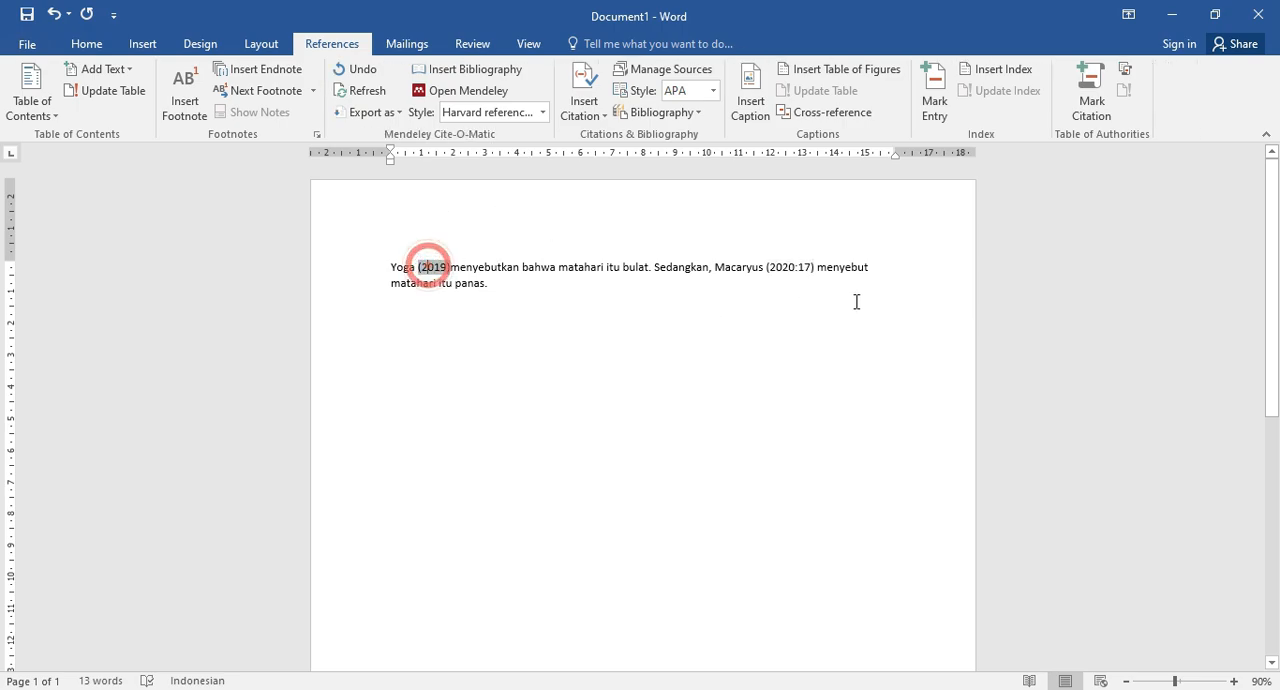
pyautogui.click(795, 266)
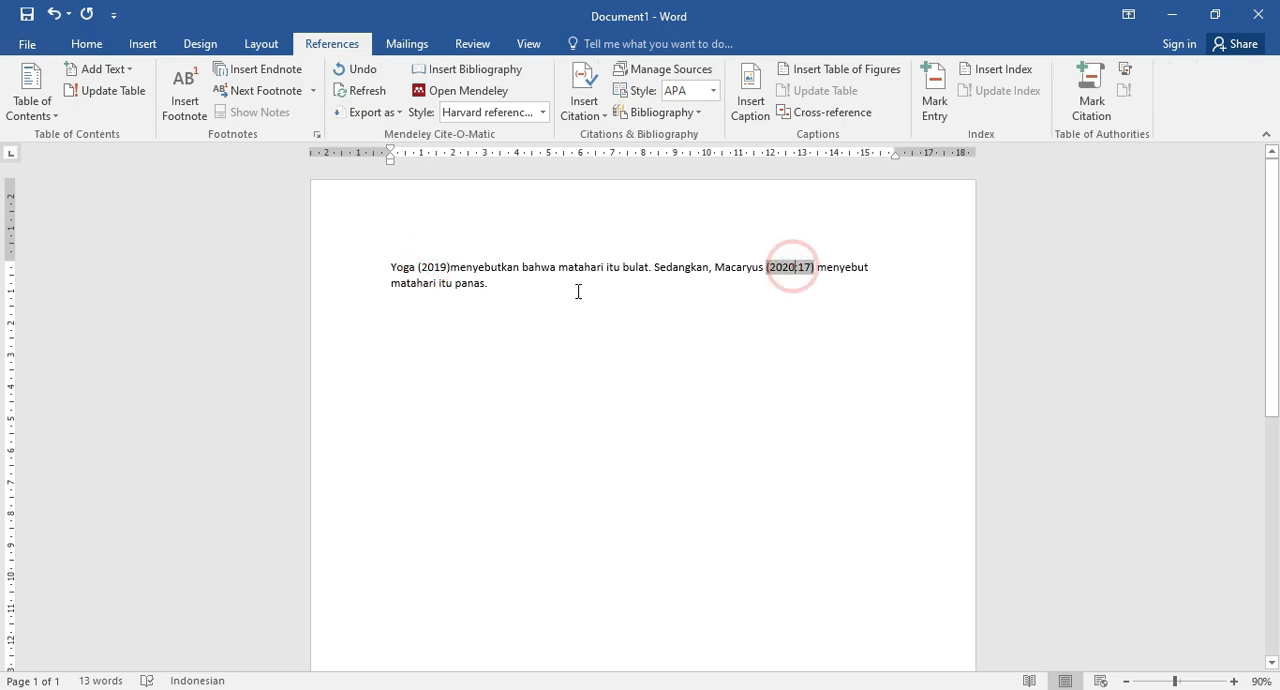
pyautogui.click(426, 265)
pyautogui.click(785, 262)
# Write the heading "Daftar Pustaka" on an empty line below the paragraph, removing any stray characters after it.
pyautogui.click(428, 335)
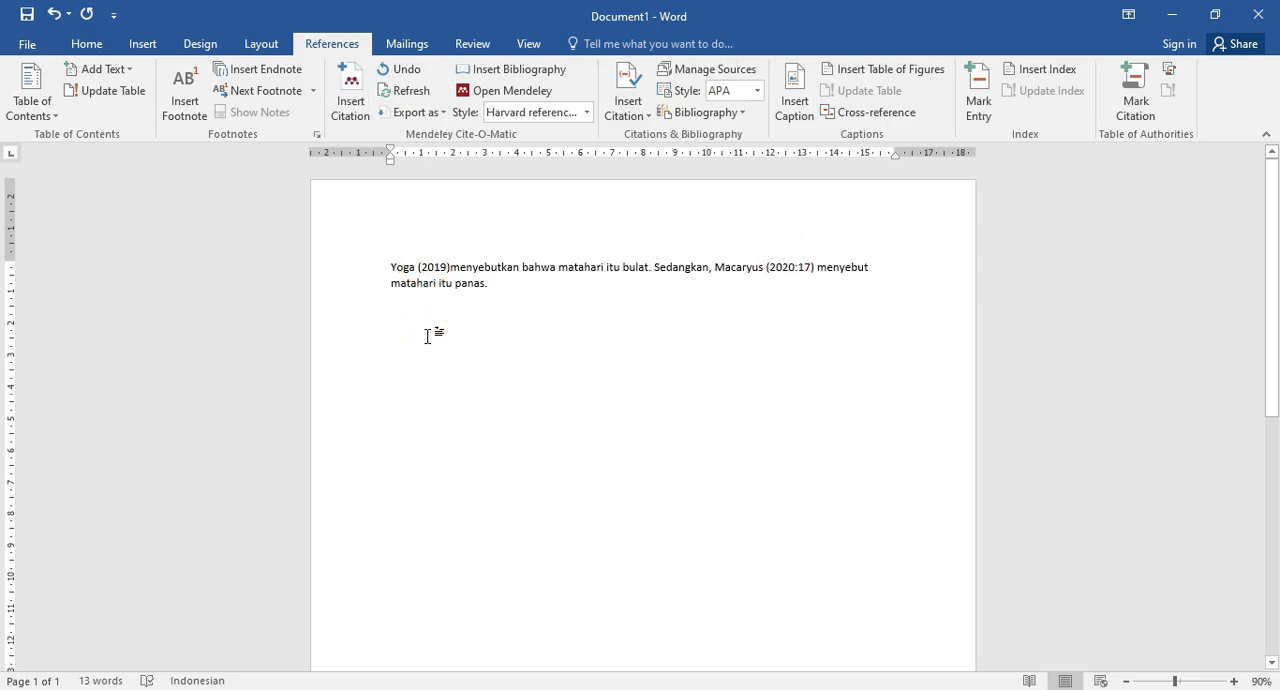
pyautogui.write('D')
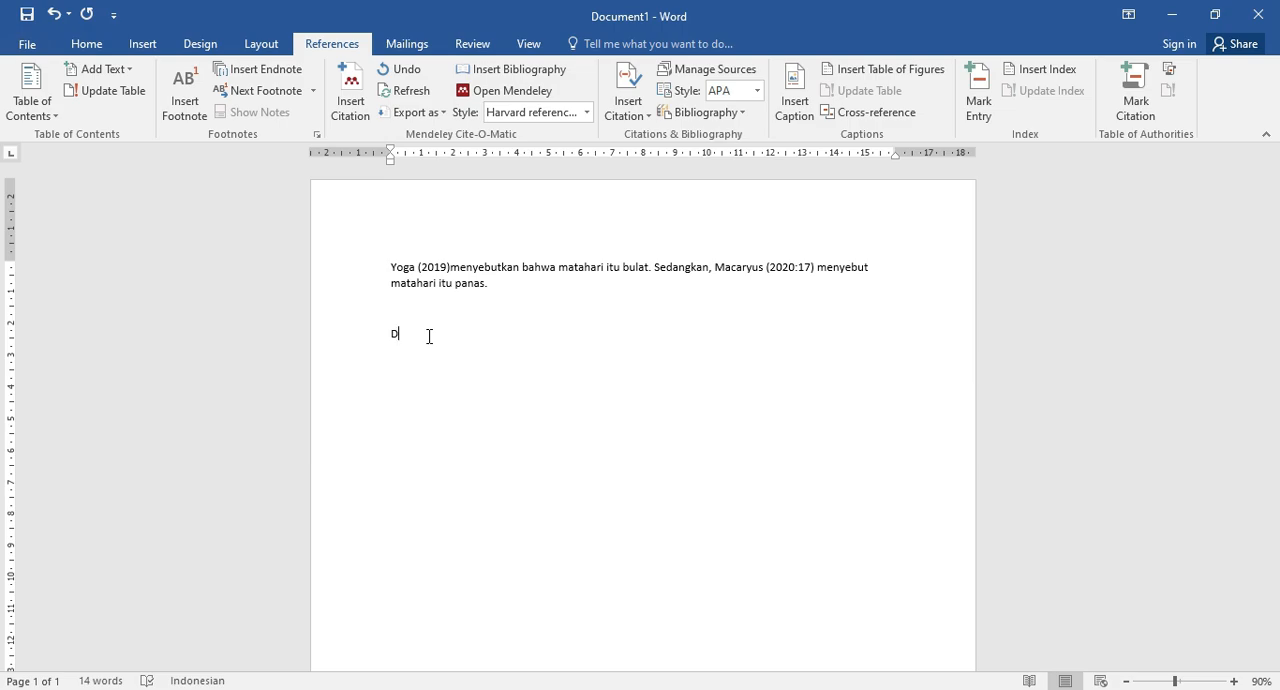
pyautogui.write('aftar Pustaka')
pyautogui.write('jsdvjbsfbv')
pyautogui.press('BackSpace')
pyautogui.press('BackSpace')
pyautogui.press('BackSpace')
pyautogui.press('BackSpace')
pyautogui.press('BackSpace')
pyautogui.press('BackSpace')
pyautogui.press('BackSpace')
pyautogui.press('BackSpace')
pyautogui.press('BackSpace')
pyautogui.press('BackSpace')
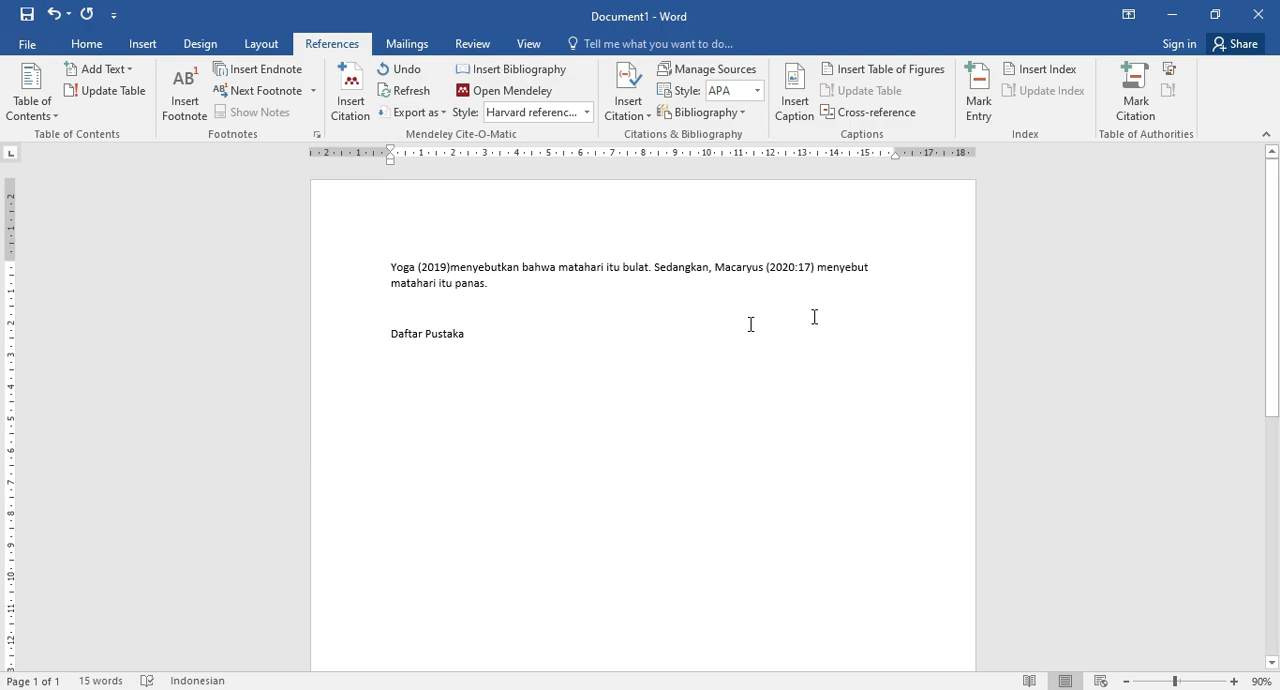
# Insert the Mendeley bibliography on the empty line below the "Daftar Pustaka" heading.
pyautogui.click(795, 267)
pyautogui.click(410, 347)
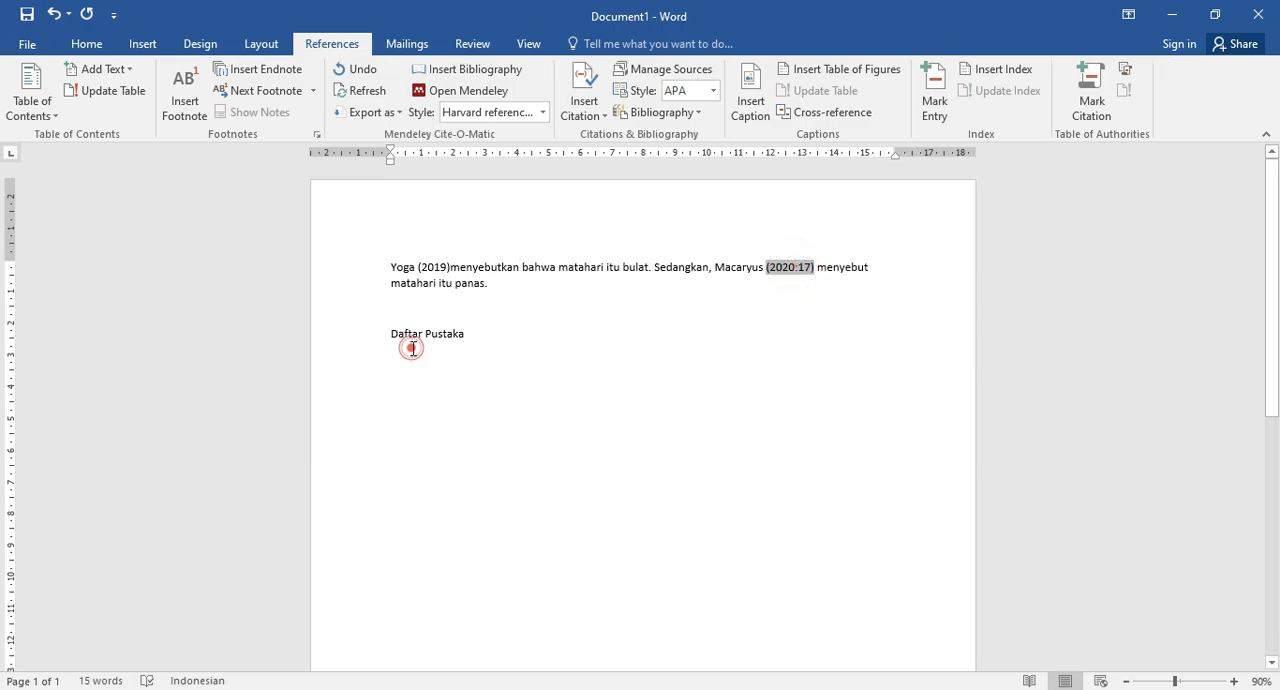
pyautogui.click(417, 382)
pyautogui.click(416, 357)
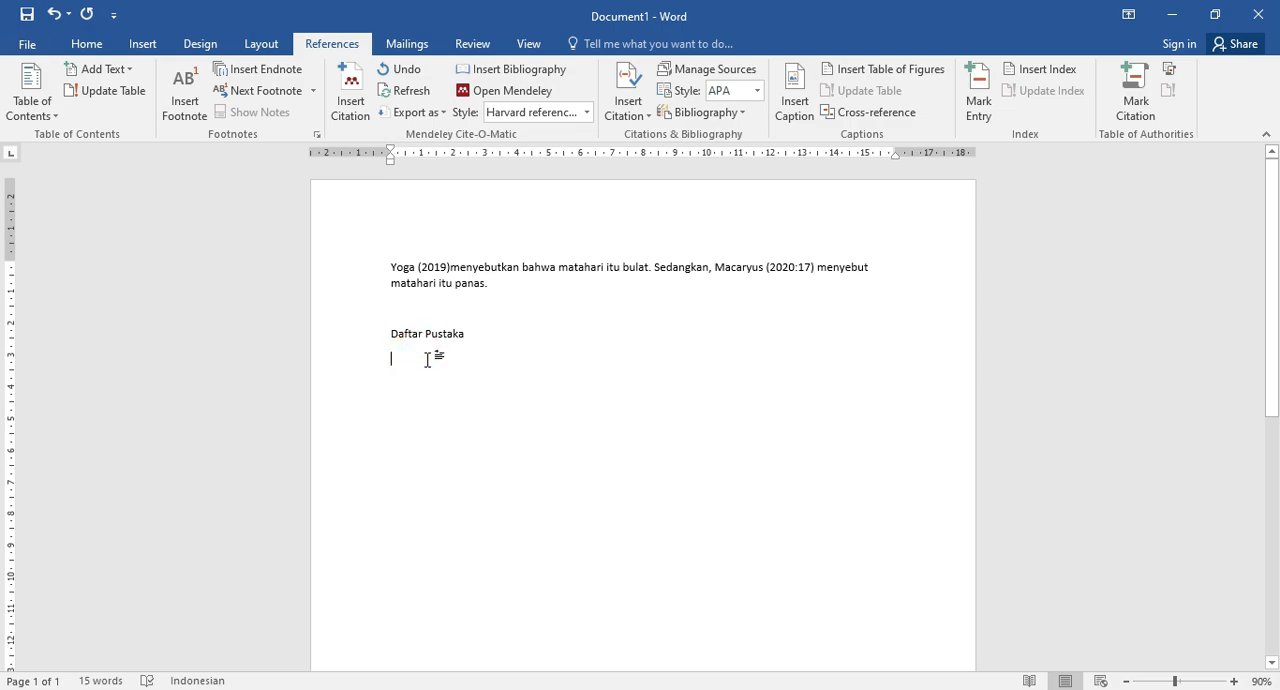
pyautogui.click(330, 44)
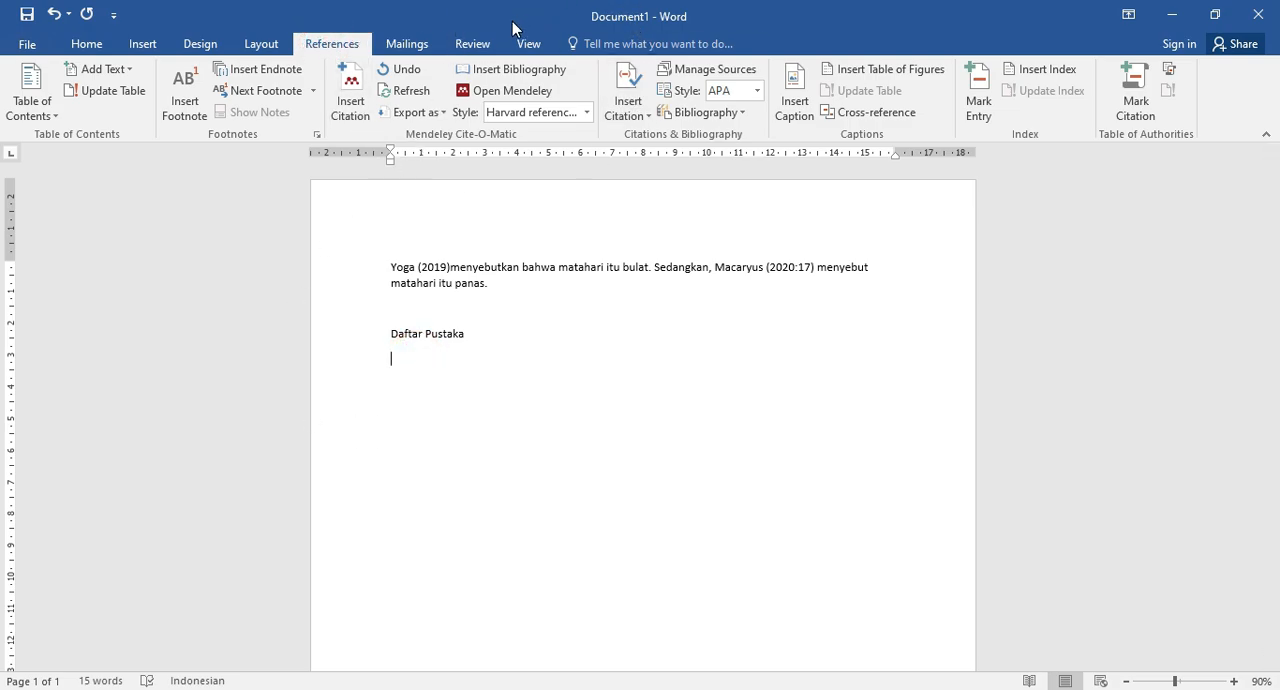
pyautogui.click(496, 76)
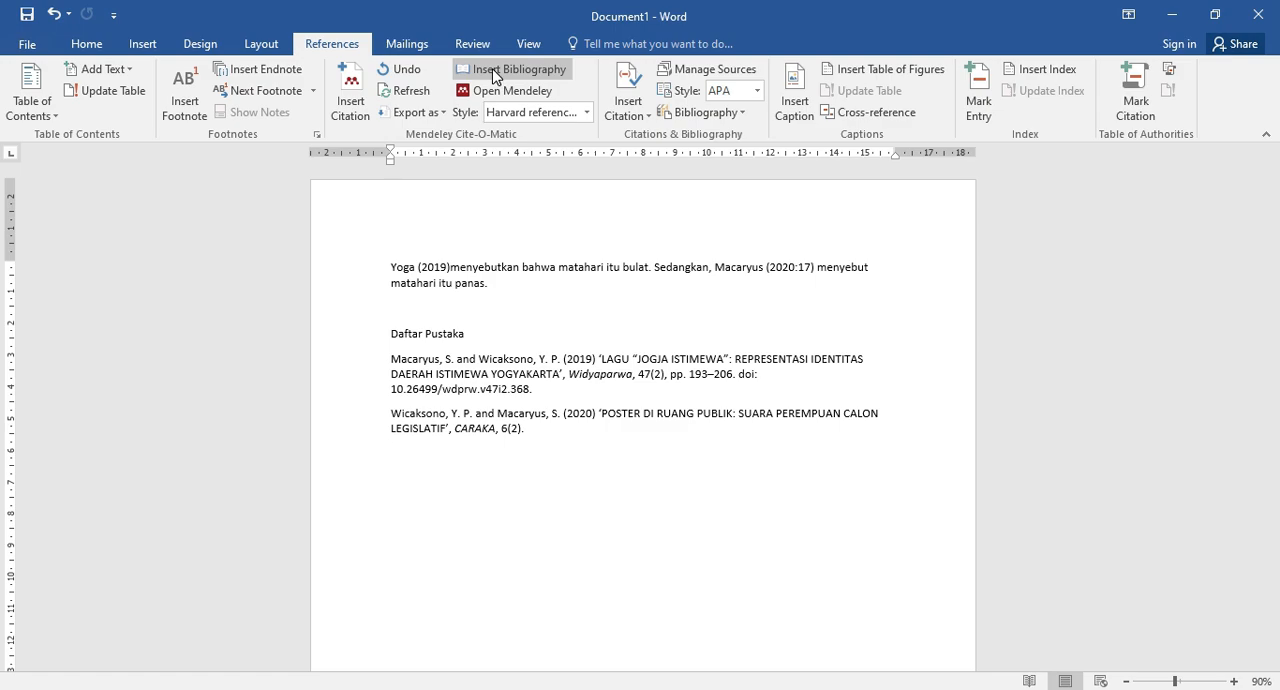
# Justify both bibliography entries.
pyautogui.moveTo(355, 362); pyautogui.dragTo(337, 440)
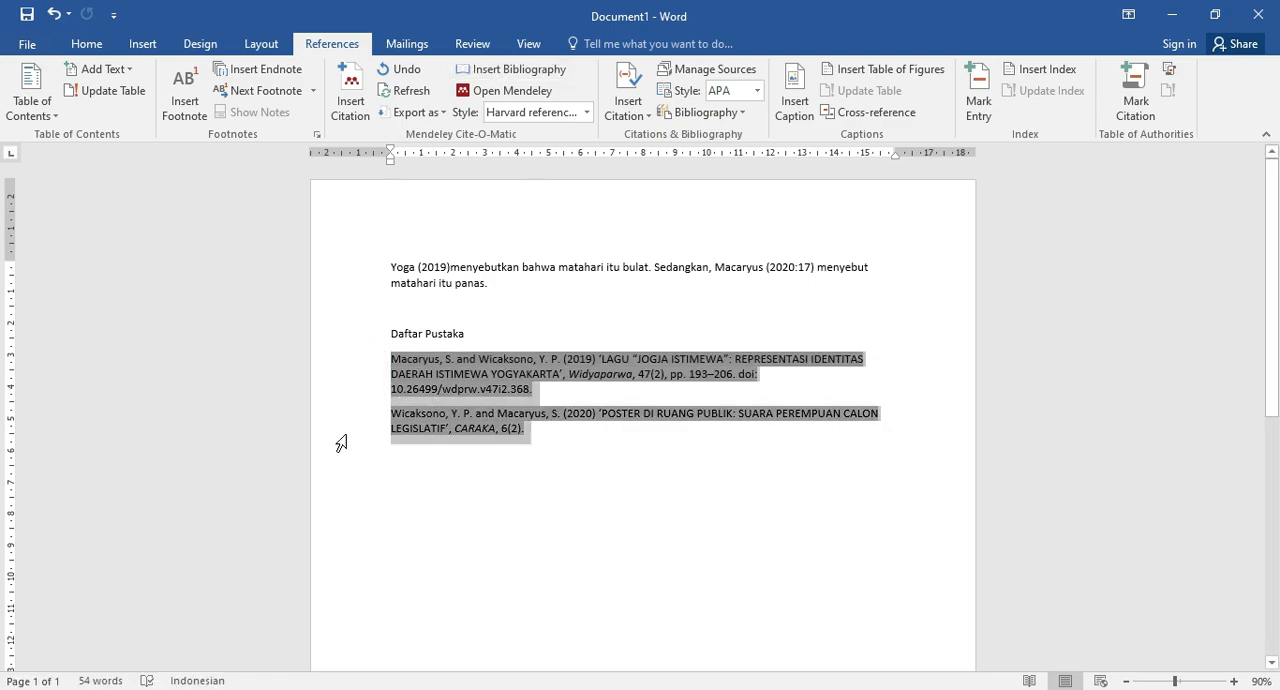
pyautogui.click(80, 45)
pyautogui.click(470, 104)
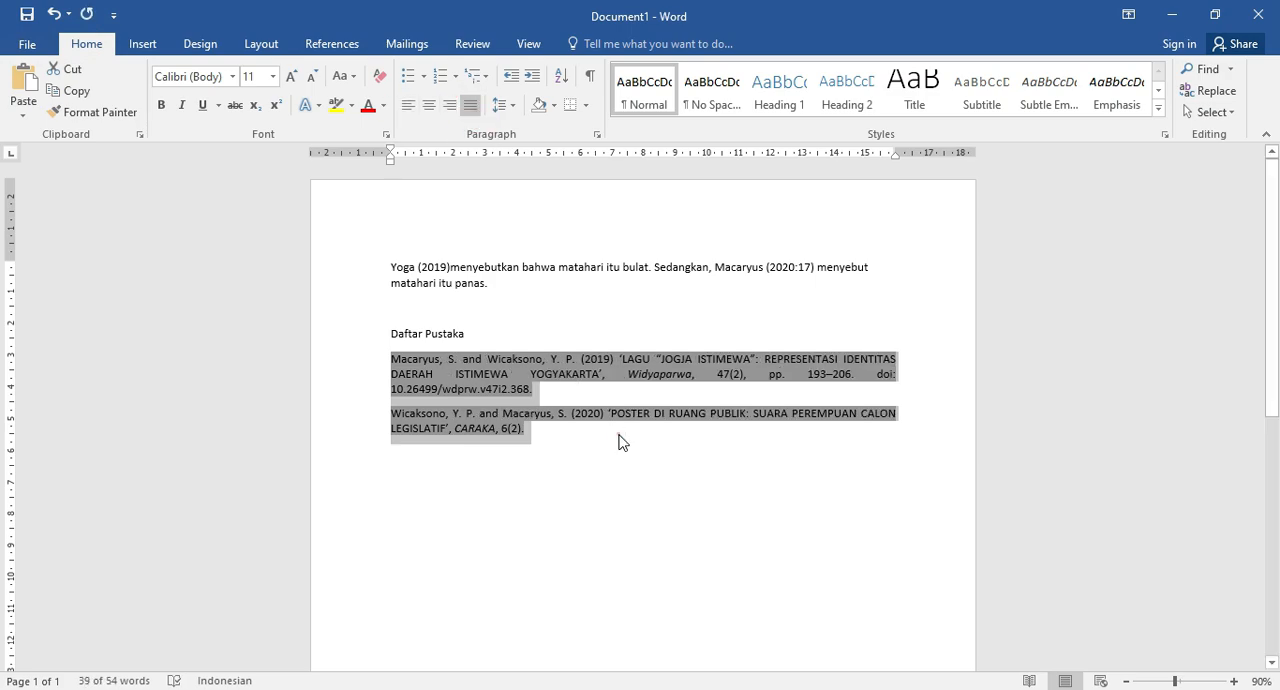
pyautogui.click(618, 442)
# Change the font of both bibliography entries to Times New Roman.
pyautogui.moveTo(347, 365); pyautogui.dragTo(346, 440)
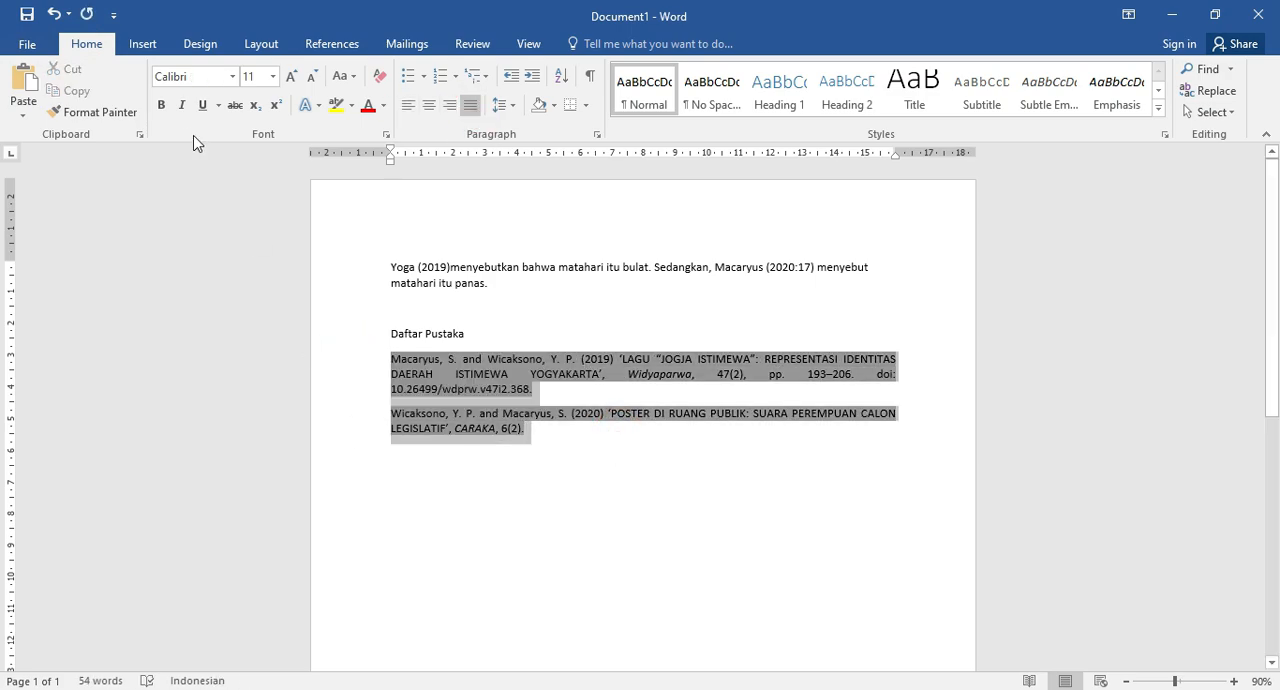
pyautogui.click(232, 76)
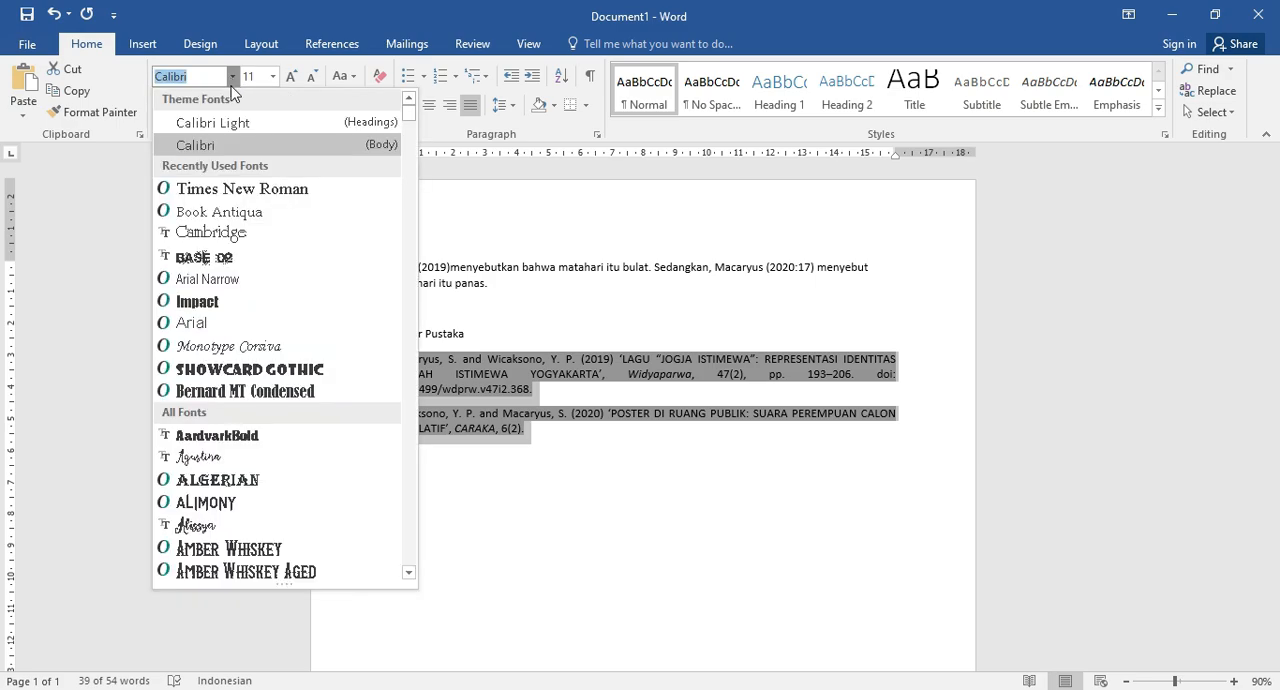
pyautogui.click(223, 188)
pyautogui.click(457, 428)
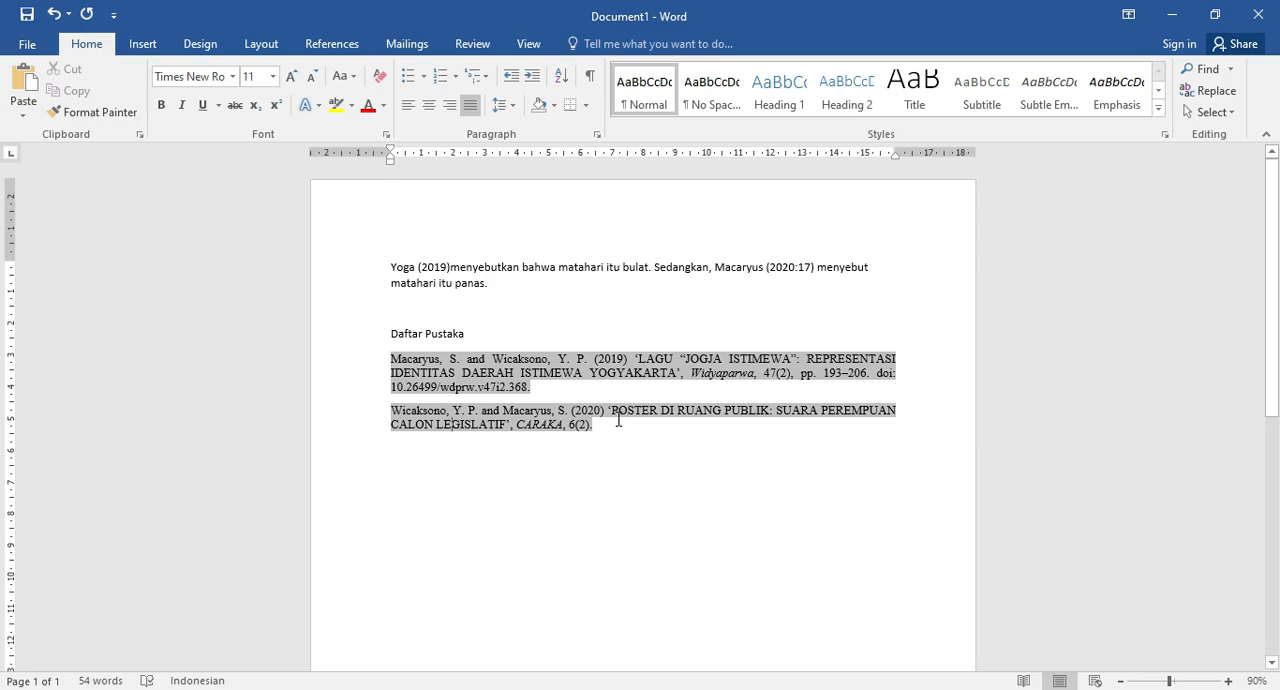
pyautogui.click(354, 364)
pyautogui.moveTo(354, 364); pyautogui.dragTo(351, 423)
pyautogui.click(633, 433)
pyautogui.click(545, 384)
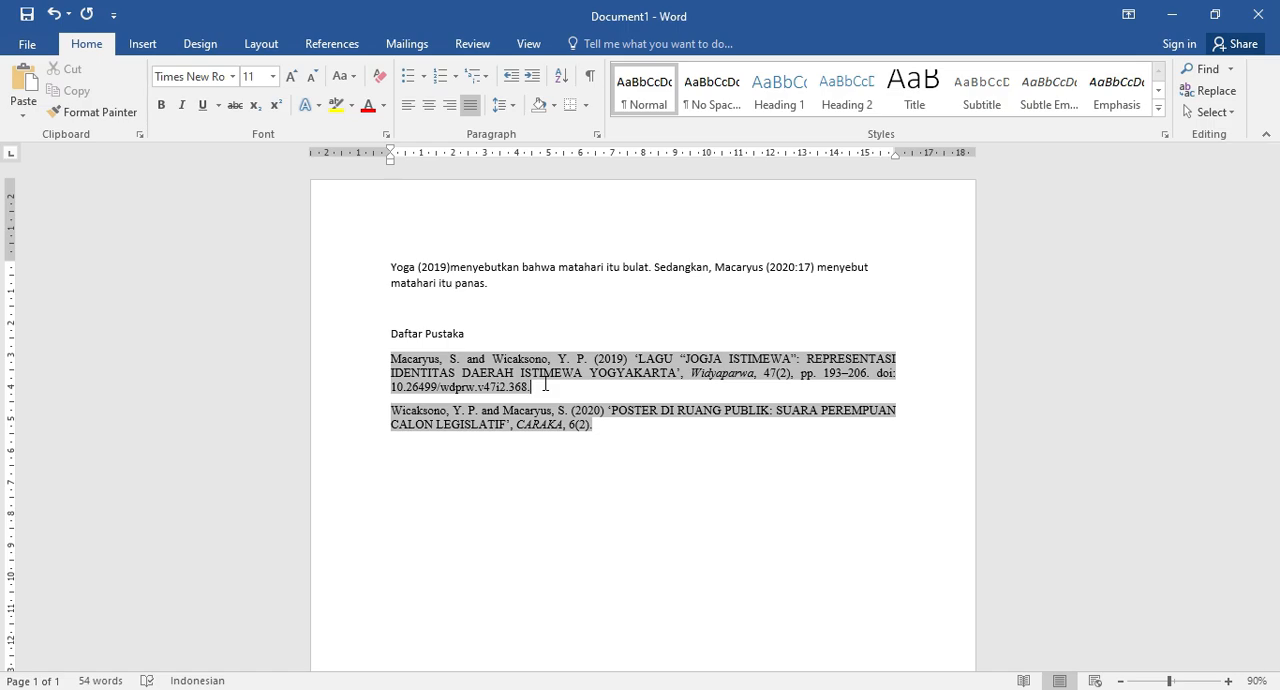
pyautogui.click(490, 365)
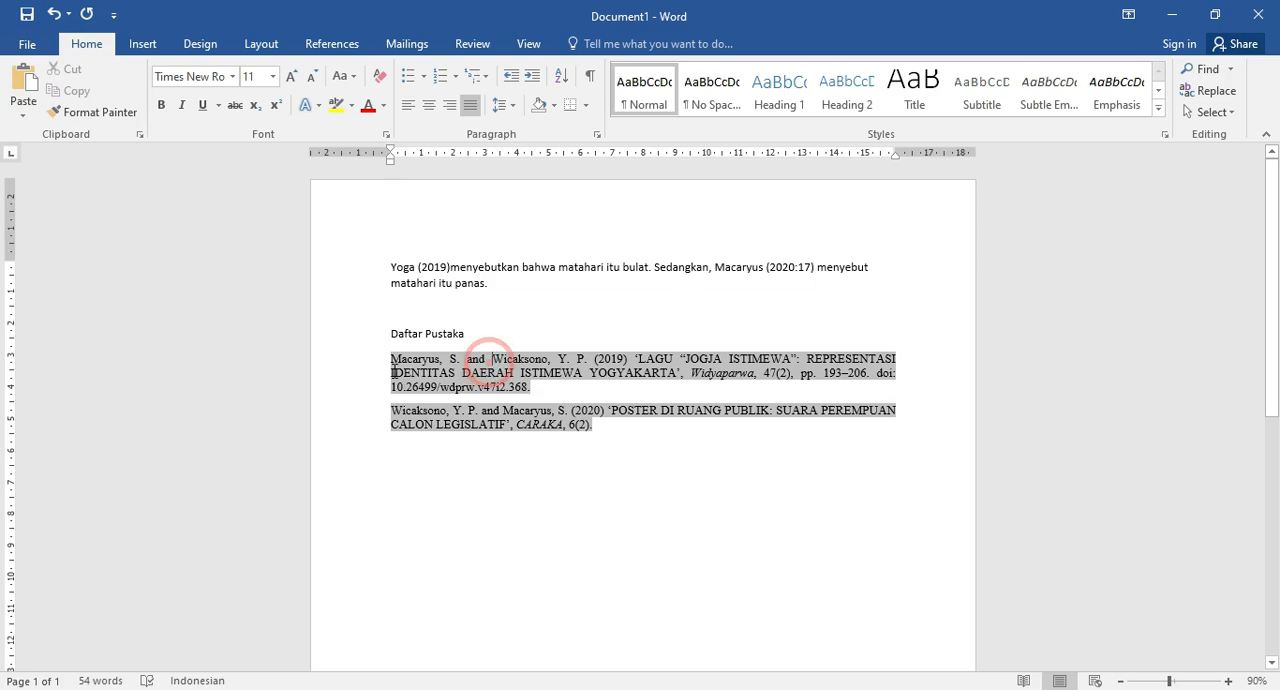
# Switch the Mendeley citation style of the document to American Medical Association.
pyautogui.click(324, 46)
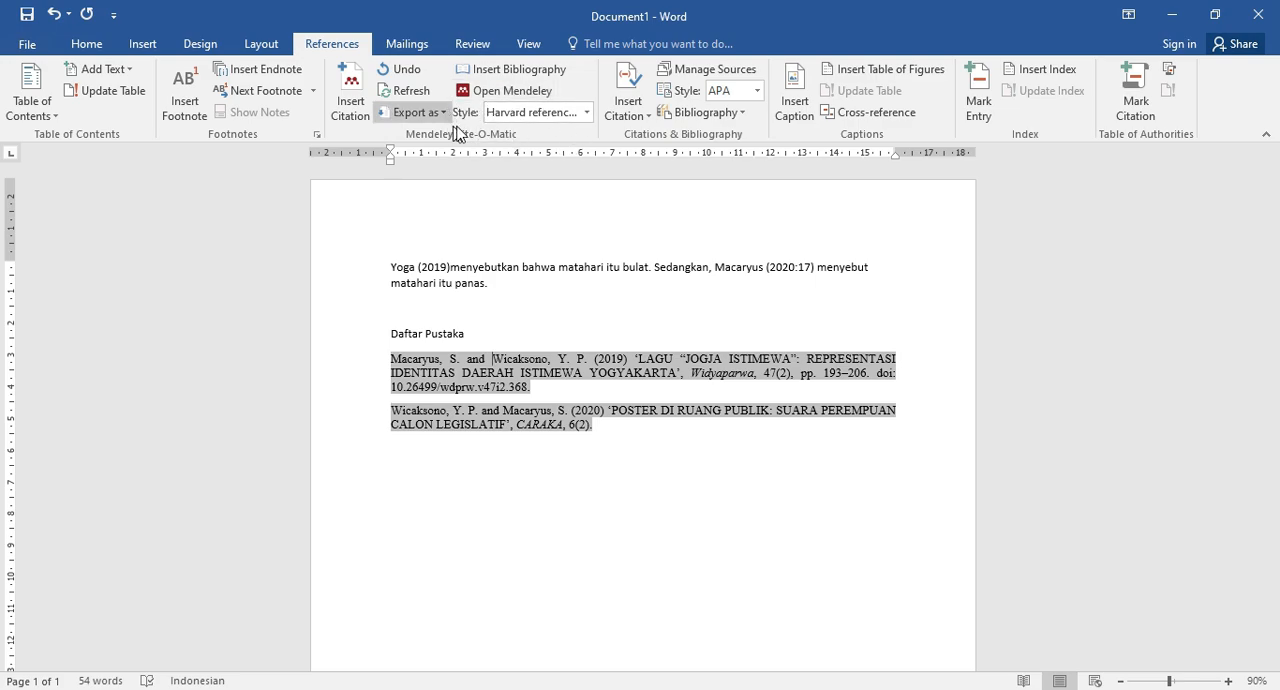
pyautogui.click(588, 113)
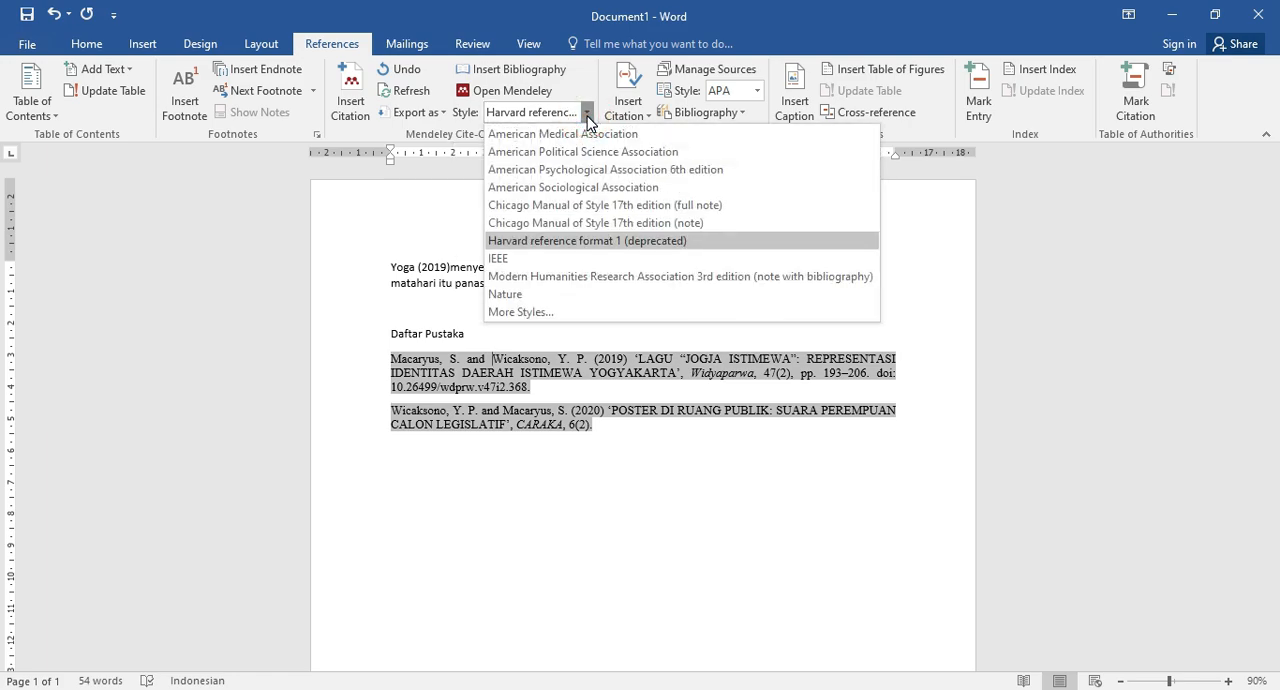
pyautogui.click(543, 135)
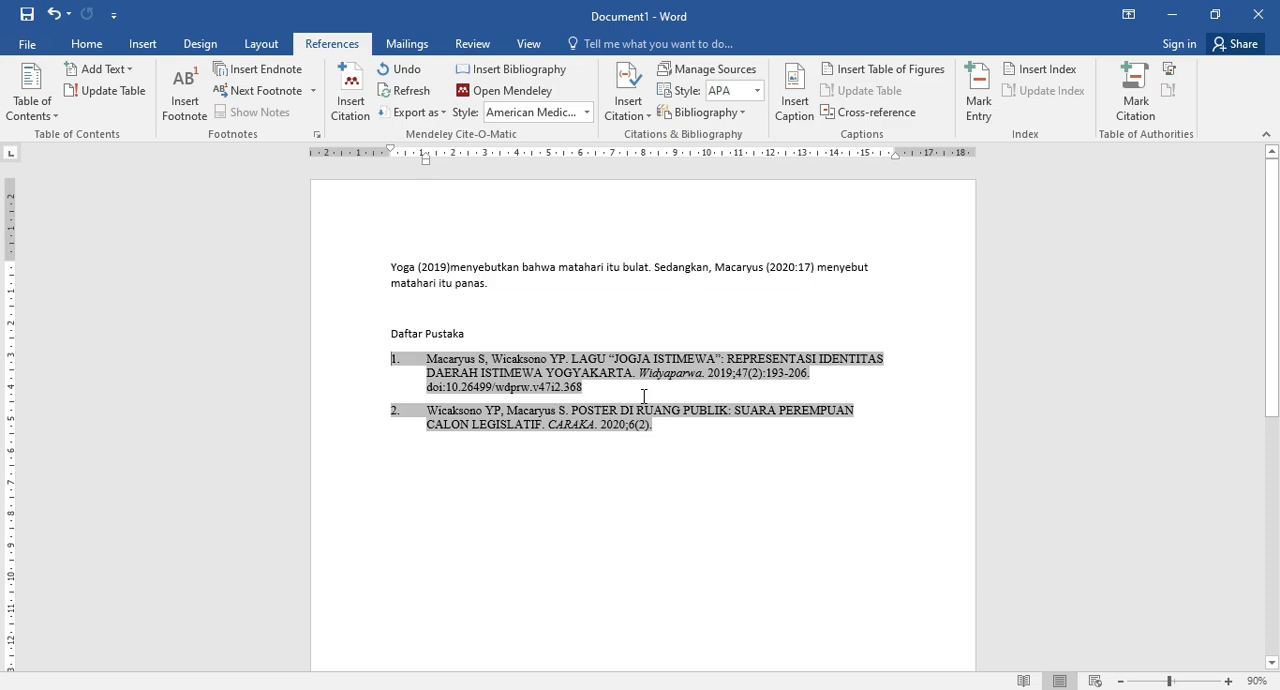
# Change the Mendeley citation style of the document to IEEE and leave the text deselected.
pyautogui.click(587, 112)
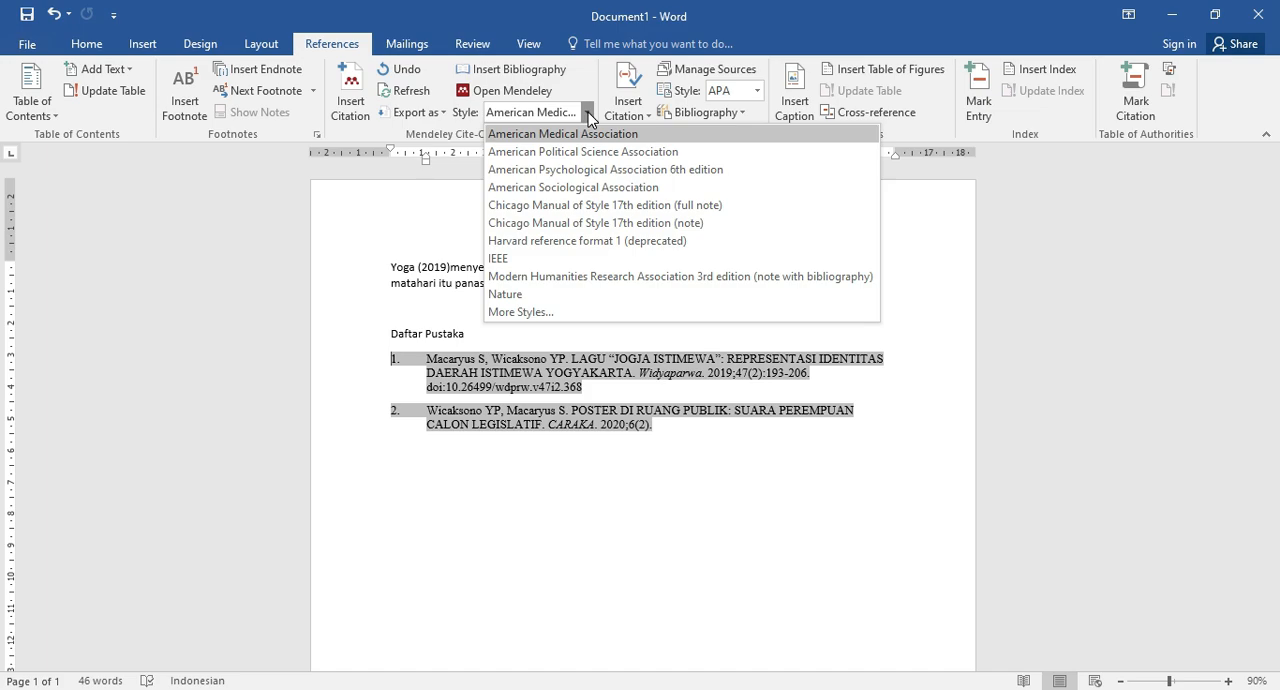
pyautogui.click(502, 258)
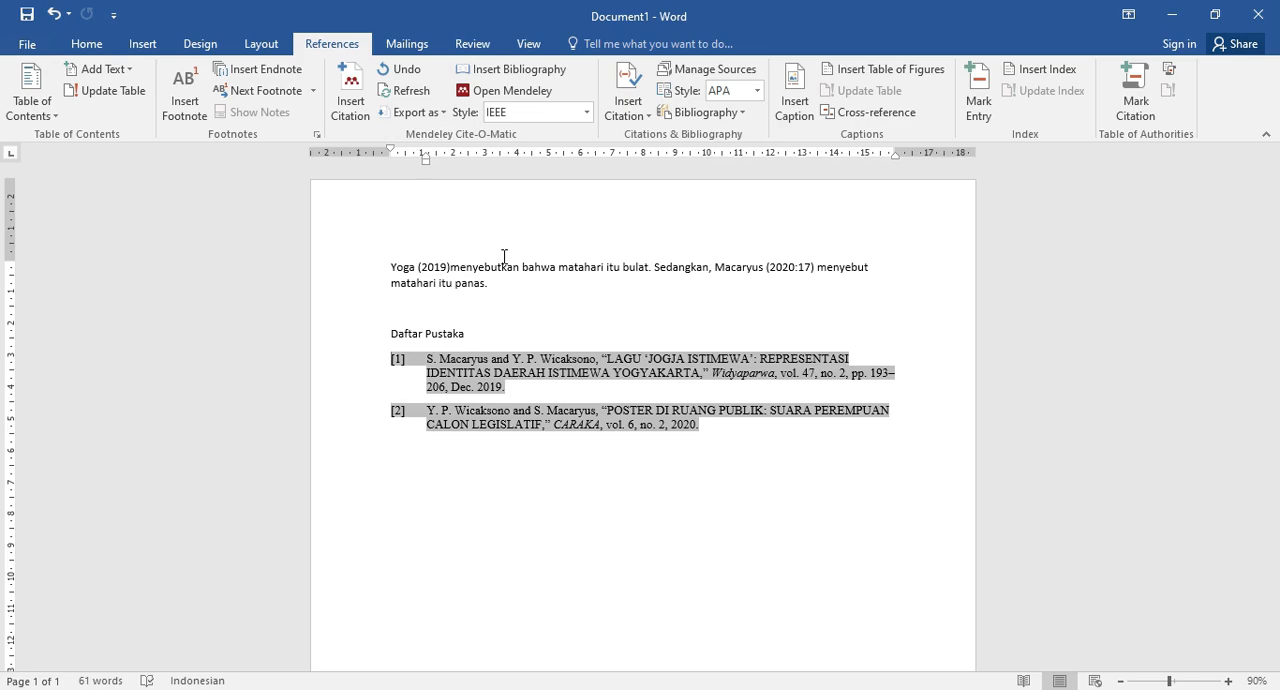
pyautogui.moveTo(360, 265); pyautogui.dragTo(347, 387)
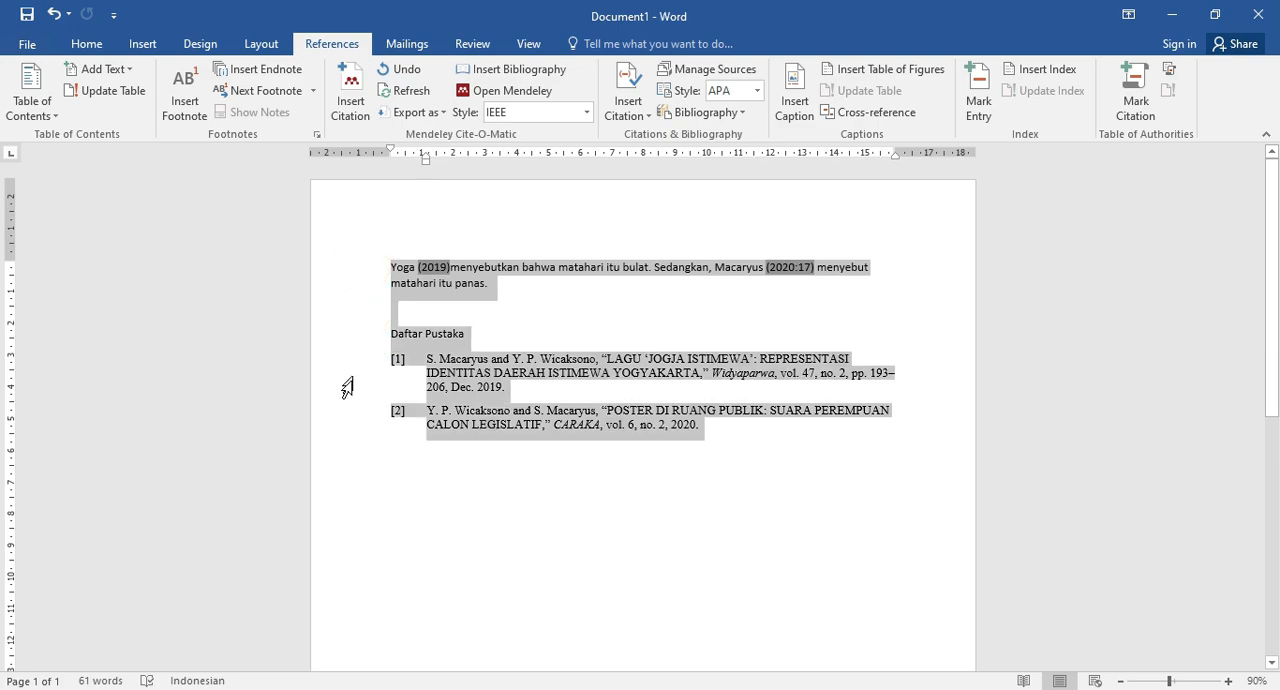
pyautogui.click(518, 521)
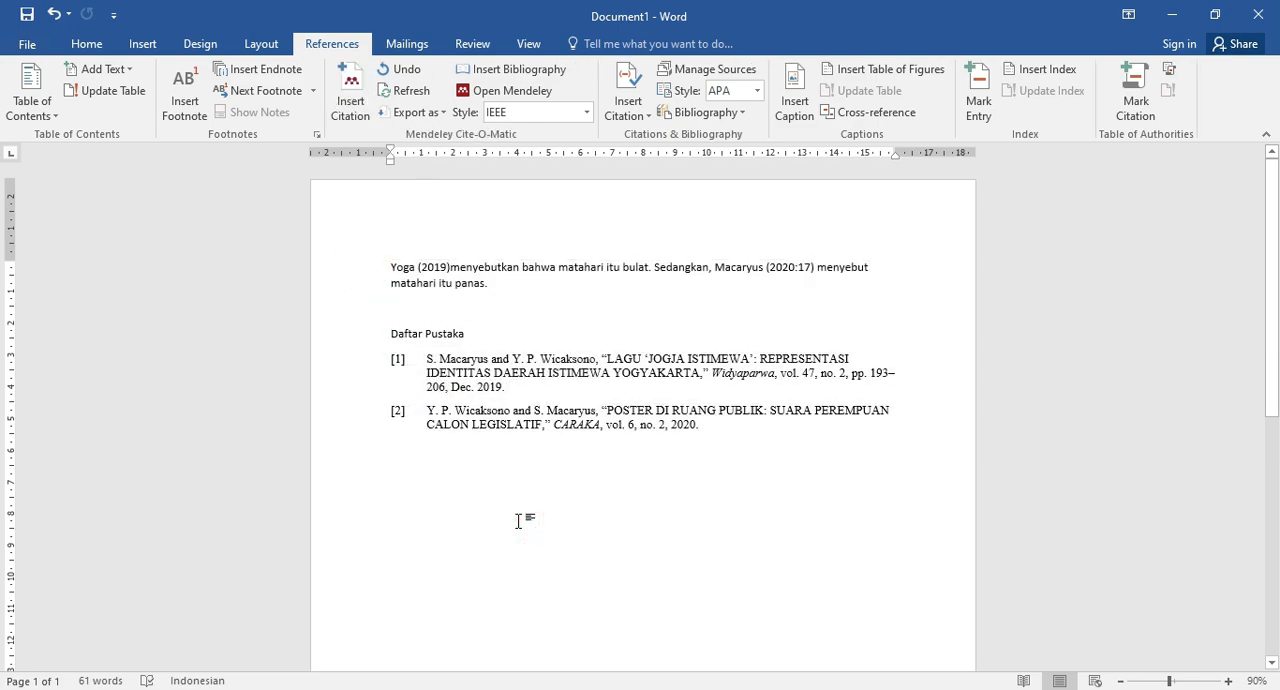